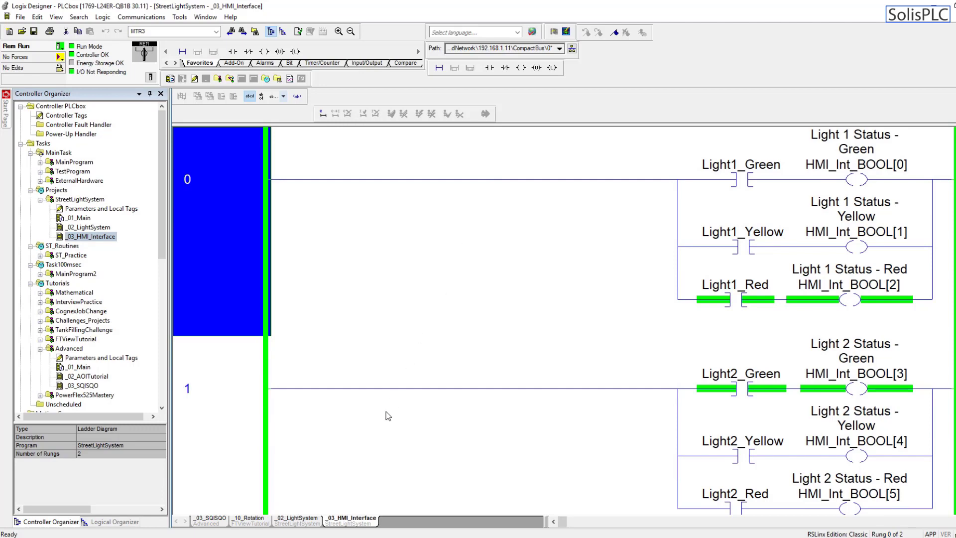
Switch to FactoryTalk View Studio with the MAIN street light display
key("alt+Tab")
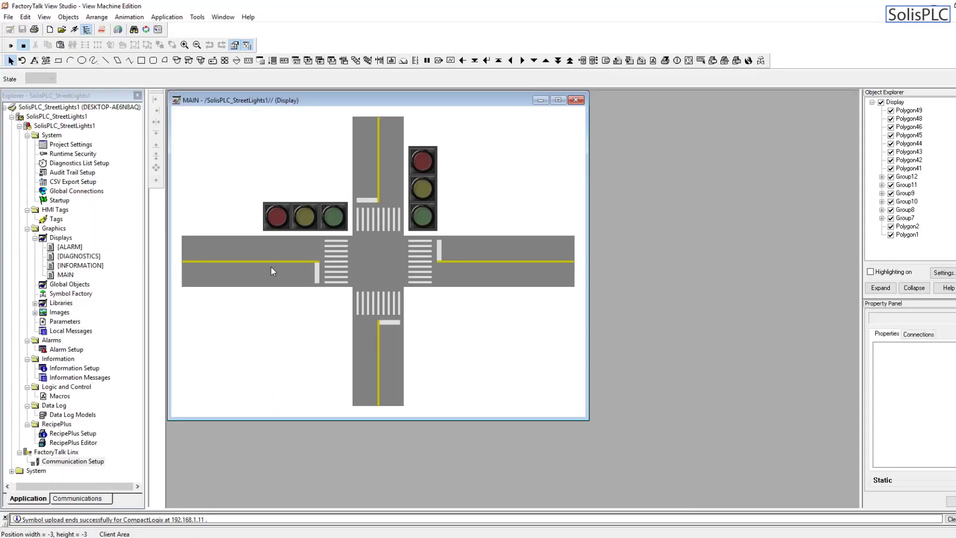
key("Num_Lock")
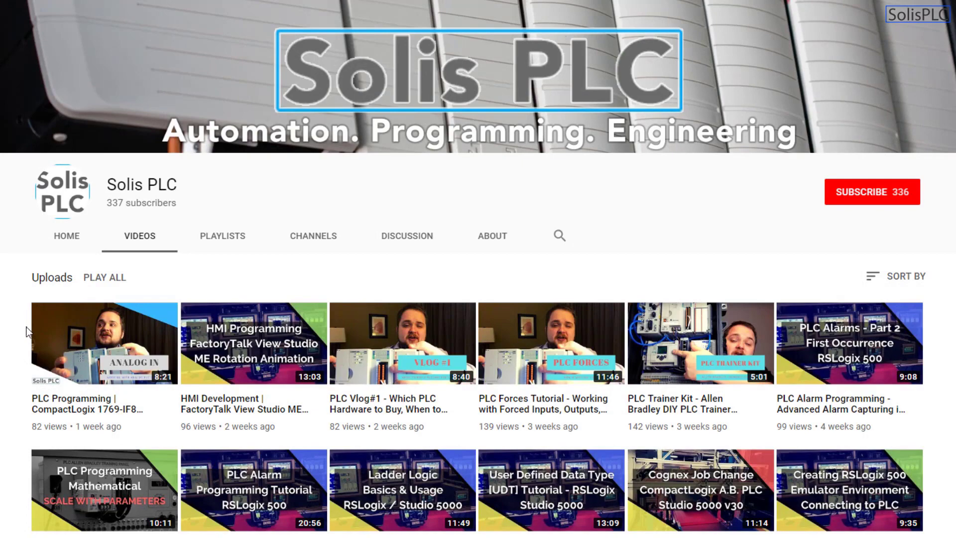
scroll(27, 331, "down", 4)
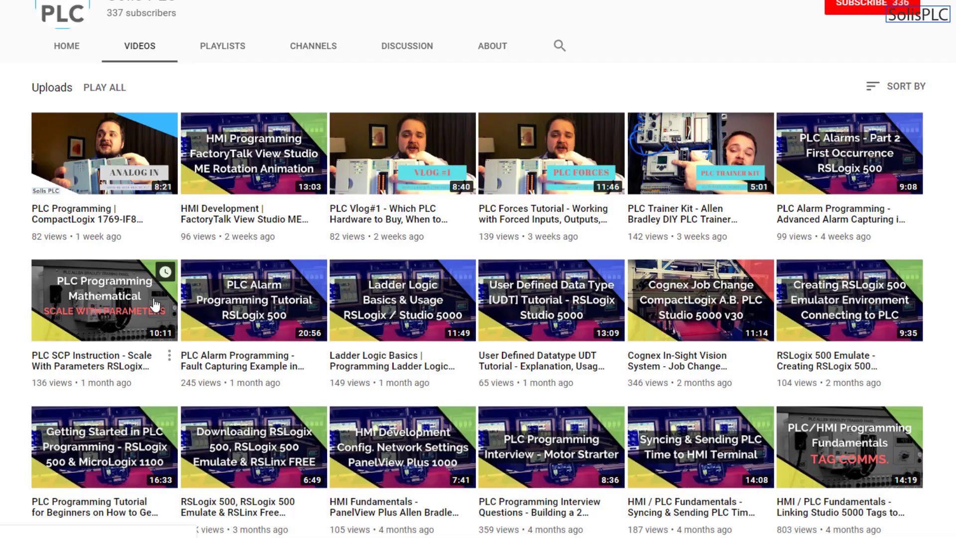
scroll(151, 306, "down", 10)
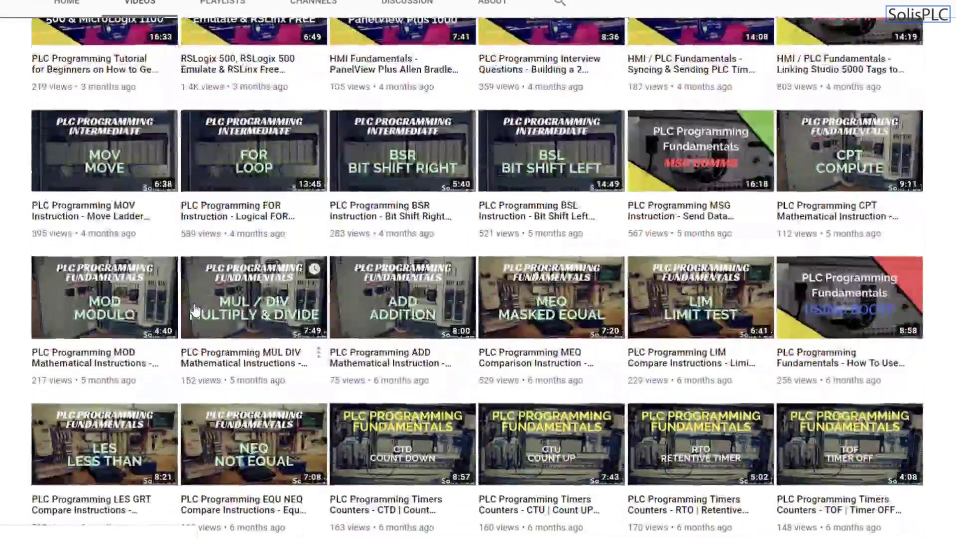
scroll(196, 309, "up", 6)
scroll(197, 309, "up", 7)
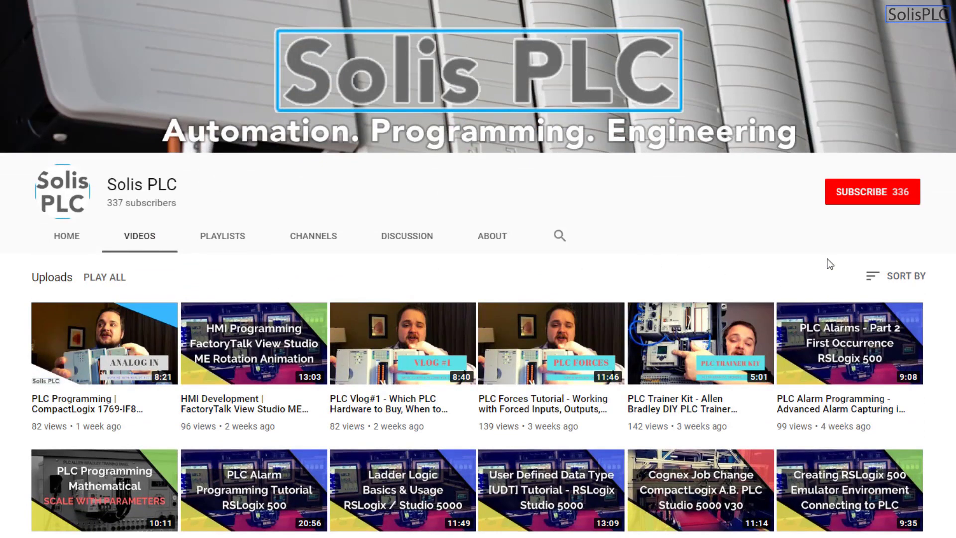
left_click(860, 194)
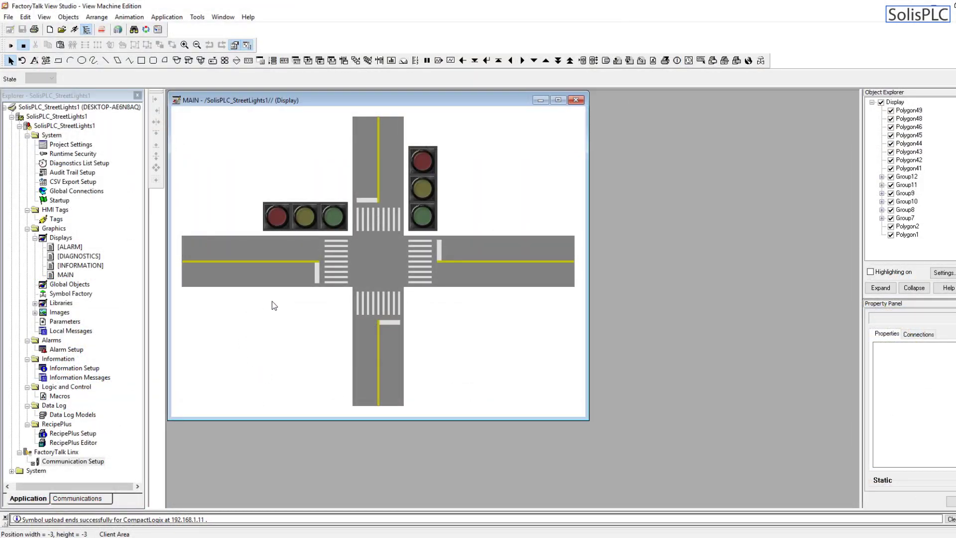
Draw a rectangle about 783 wide and 86 high across the lower edge of the MAIN display, over the vertical road's end
left_click(142, 61)
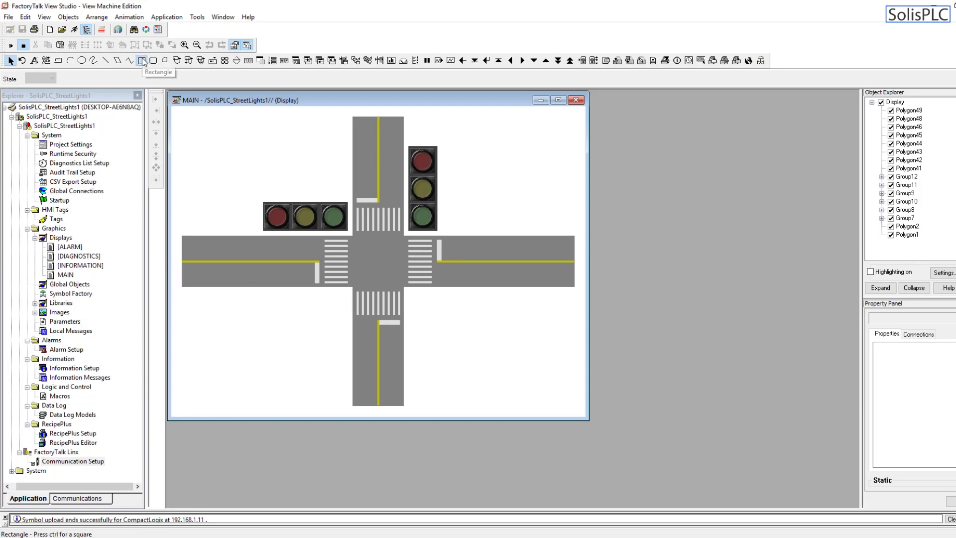
left_click_drag(177, 369, 583, 413)
Check the new rectangle's size and position properties and open the MAIN display's settings
double_click(277, 373)
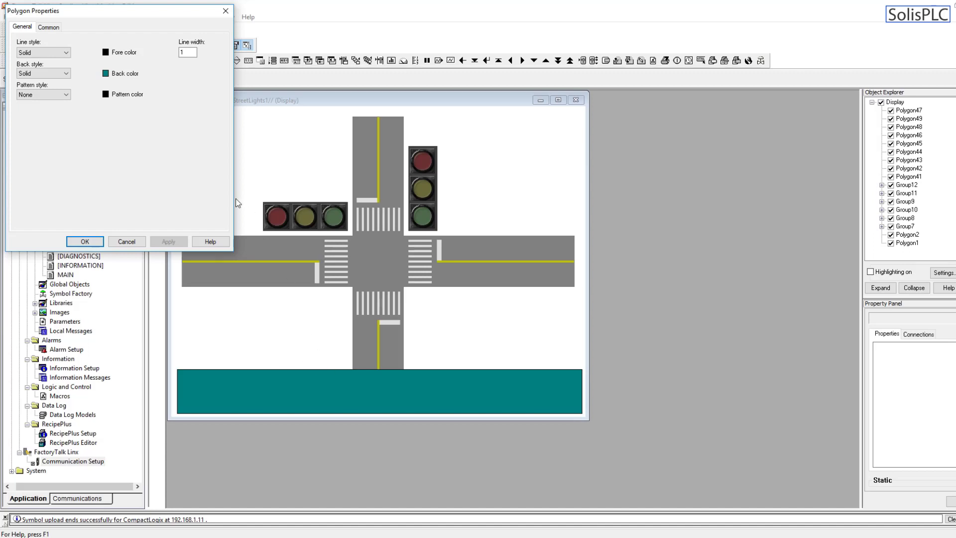
left_click(50, 27)
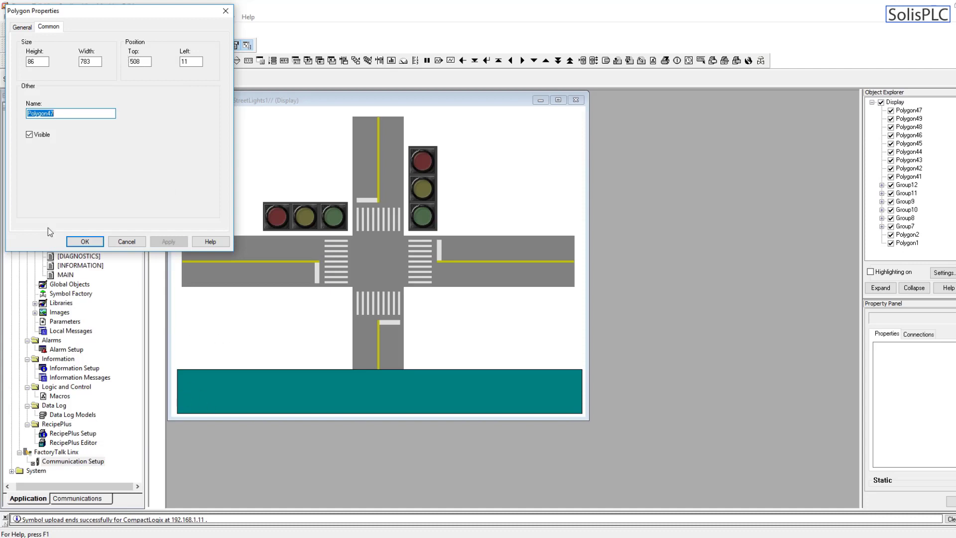
left_click_drag(74, 7, 118, 22)
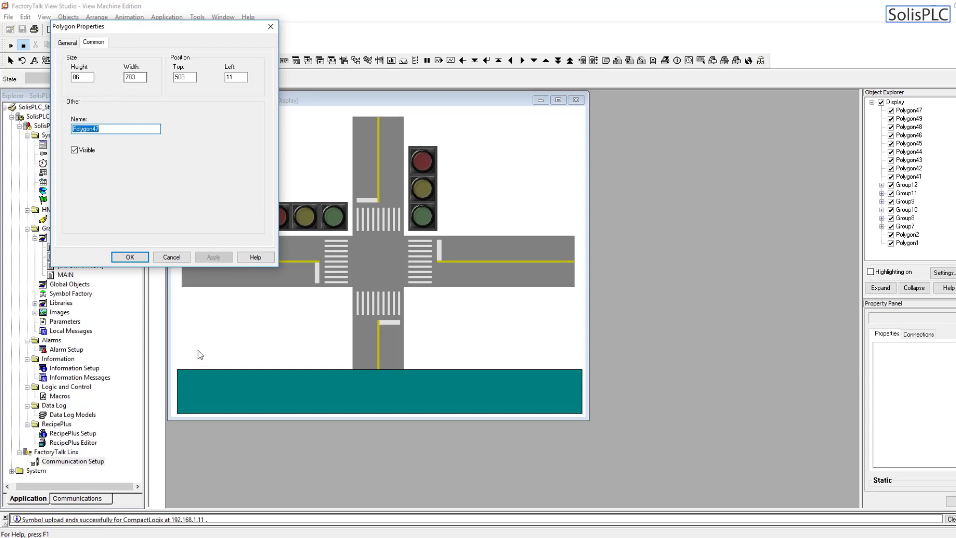
left_click(270, 27)
right_click(241, 321)
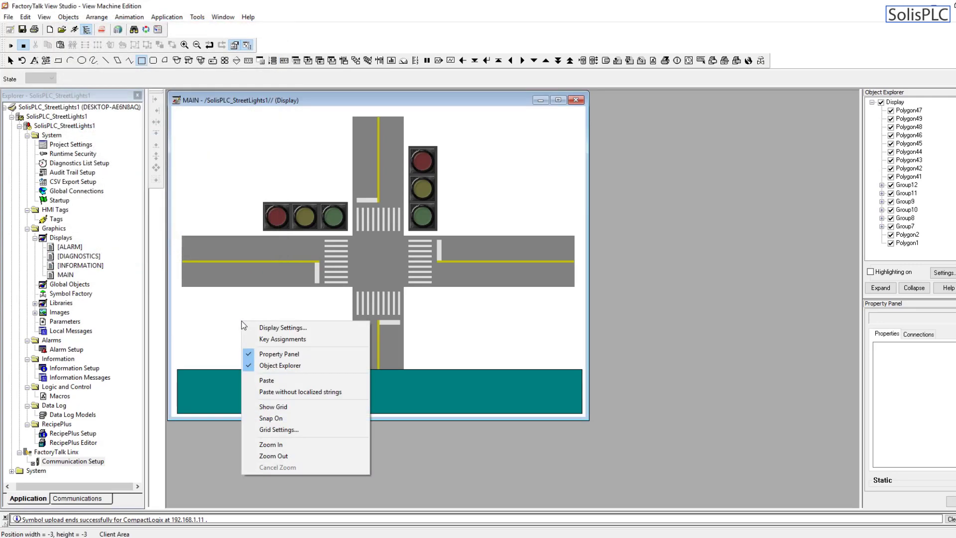
left_click(269, 326)
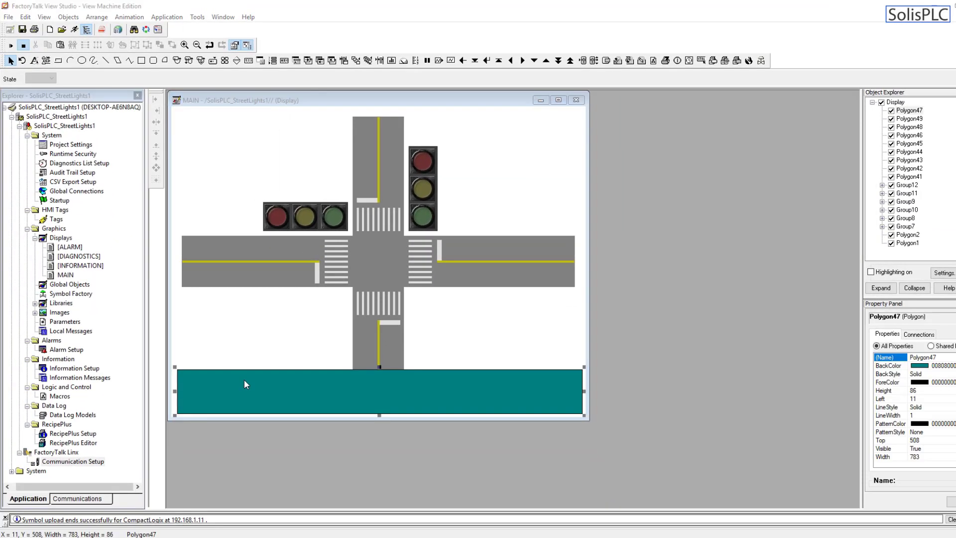
Set the teal rectangle's width to 784 and apply it
double_click(244, 379)
left_click(48, 27)
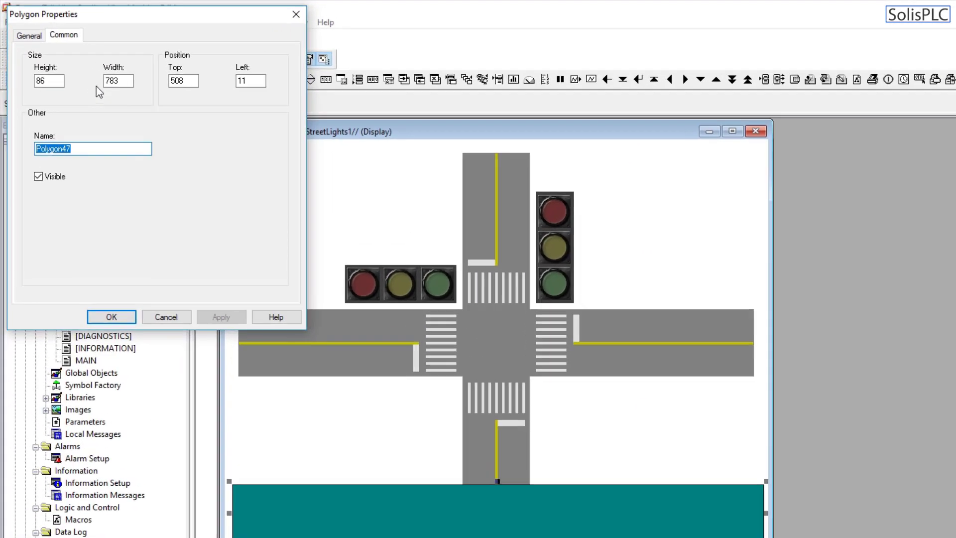
left_click(88, 64)
double_click(187, 131)
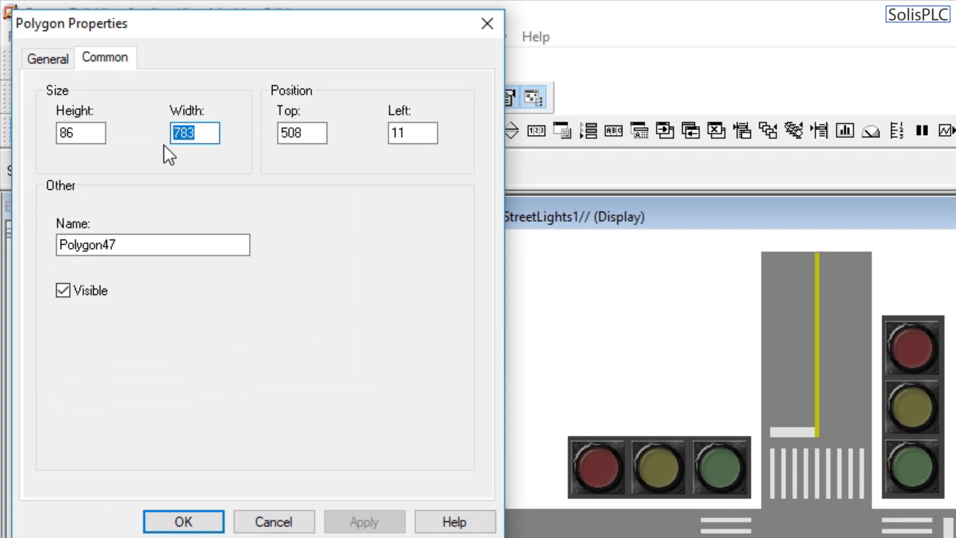
type("800")
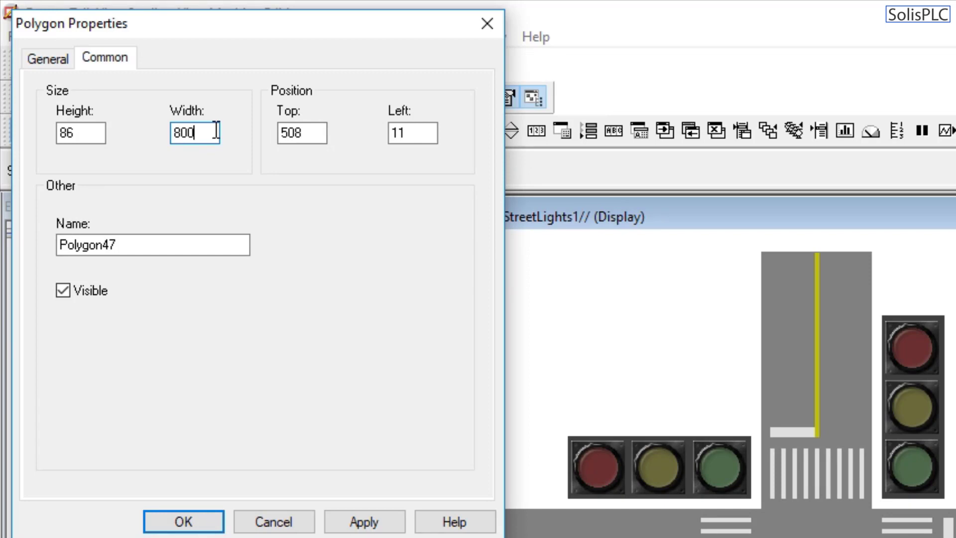
key("BackSpace")
key("BackSpace")
key("BackSpace")
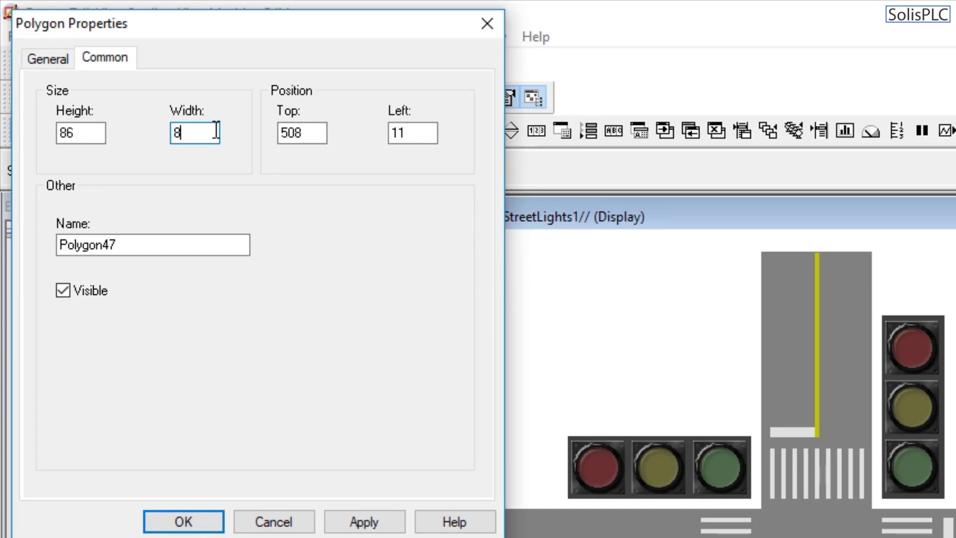
type("7")
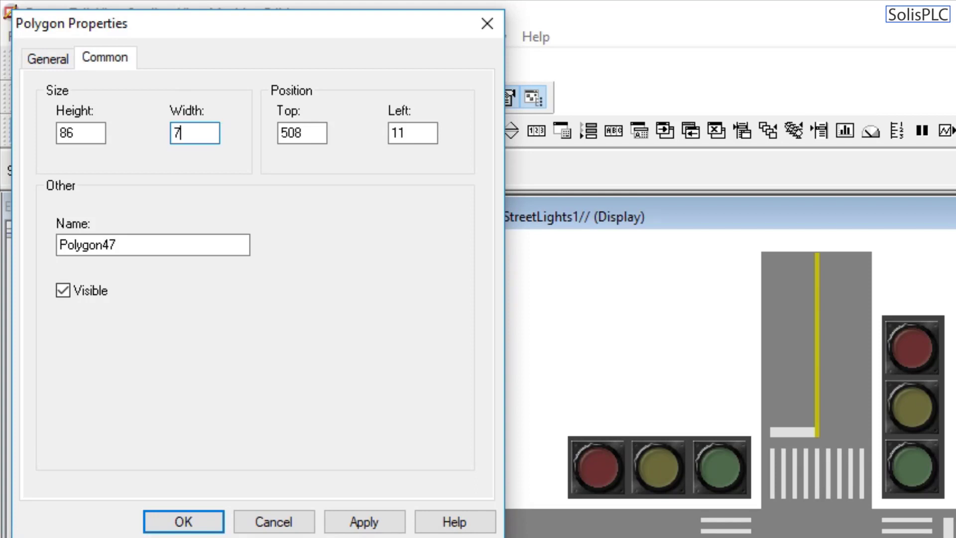
type("84")
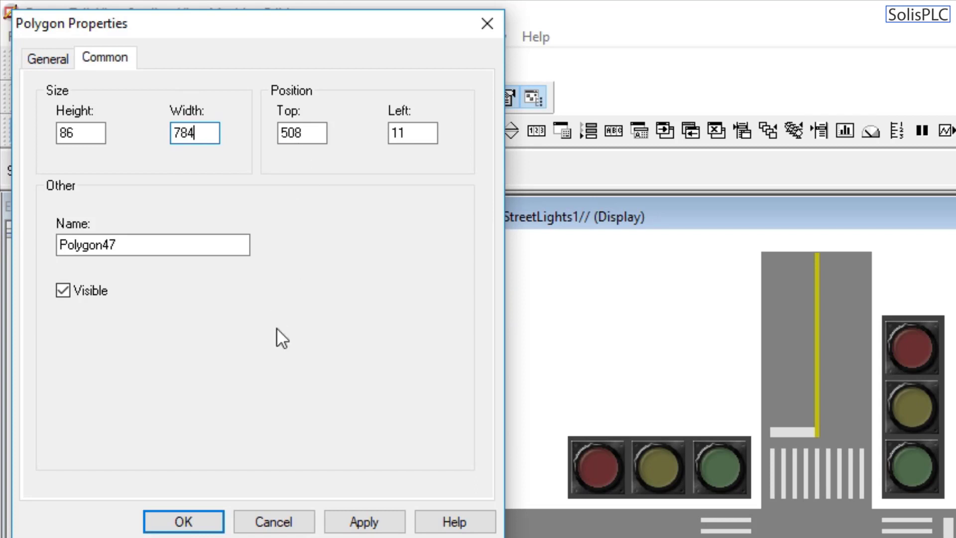
left_click(366, 522)
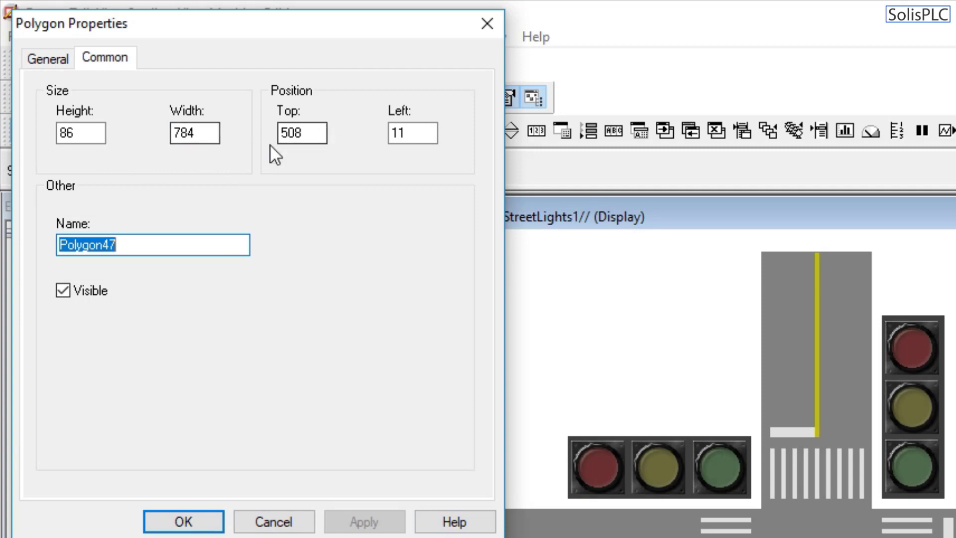
Set the rectangle's left position to 8 and apply it
left_click(405, 133)
left_click_drag(406, 132, 376, 133)
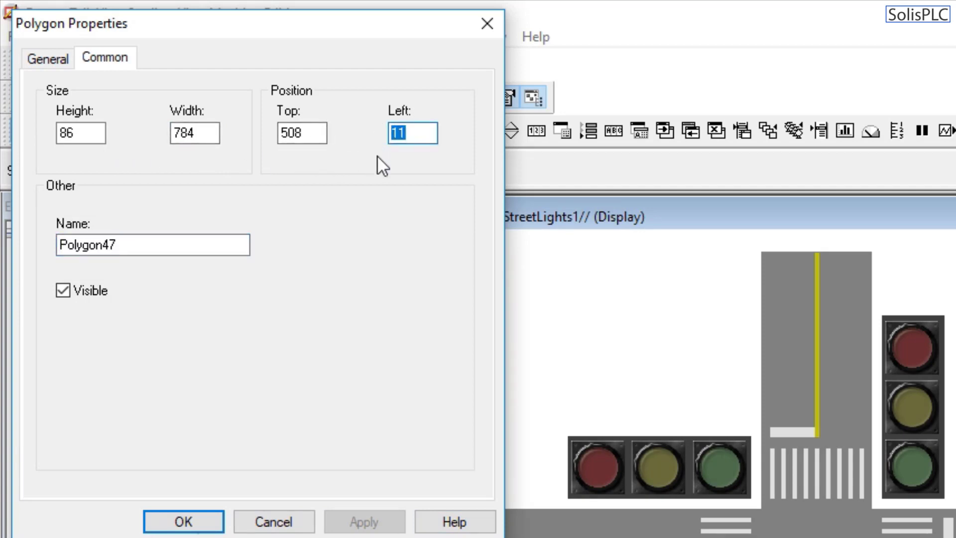
type("8")
left_click(371, 523)
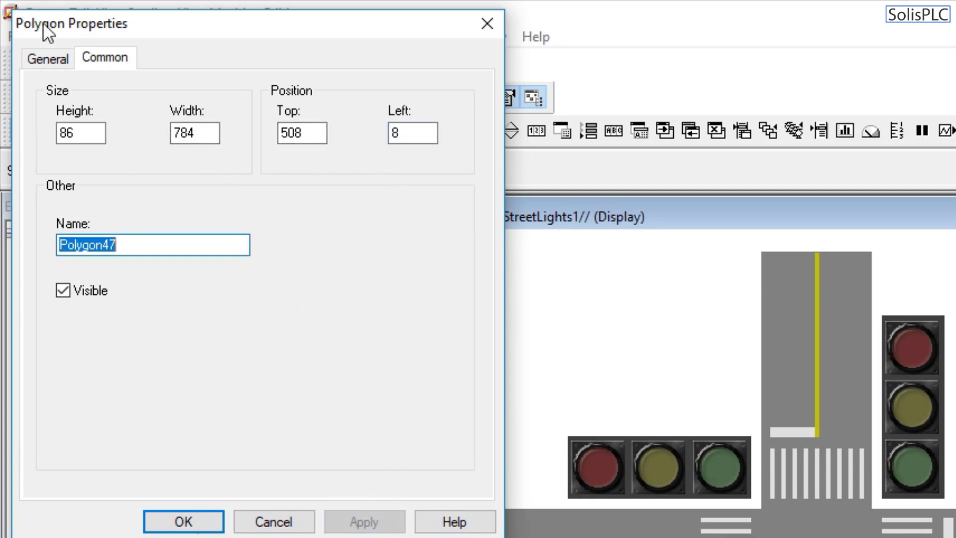
Remove the rectangle's outline by applying the None line style
left_click(49, 59)
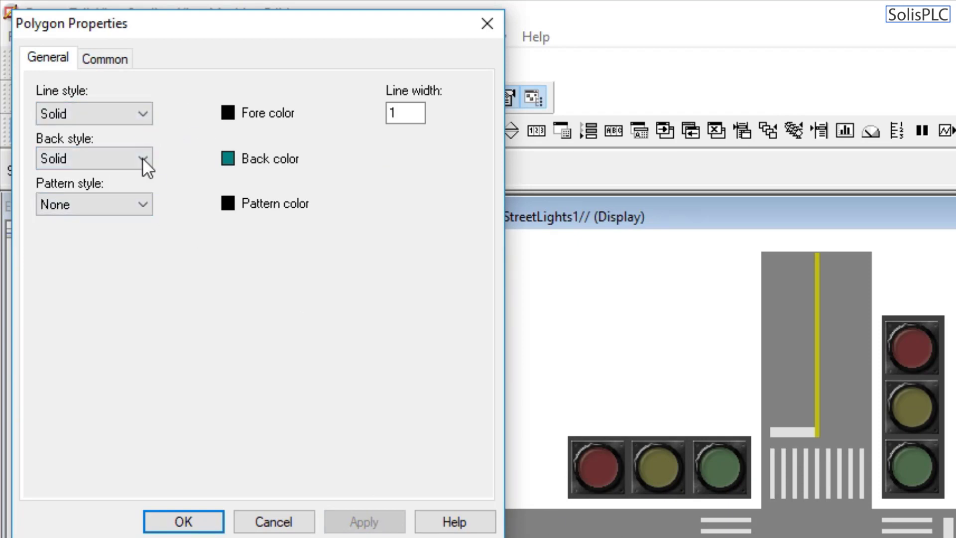
left_click(109, 114)
left_click(98, 128)
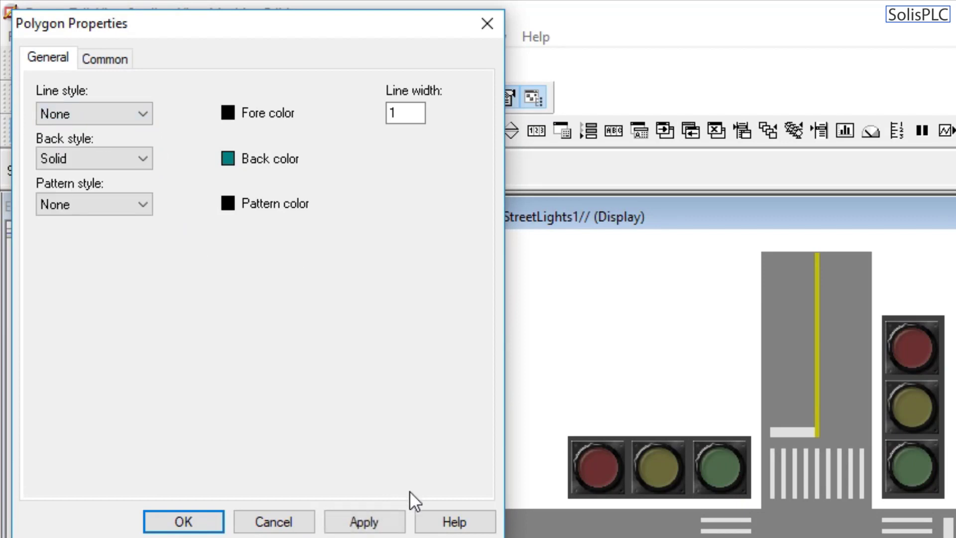
left_click(373, 513)
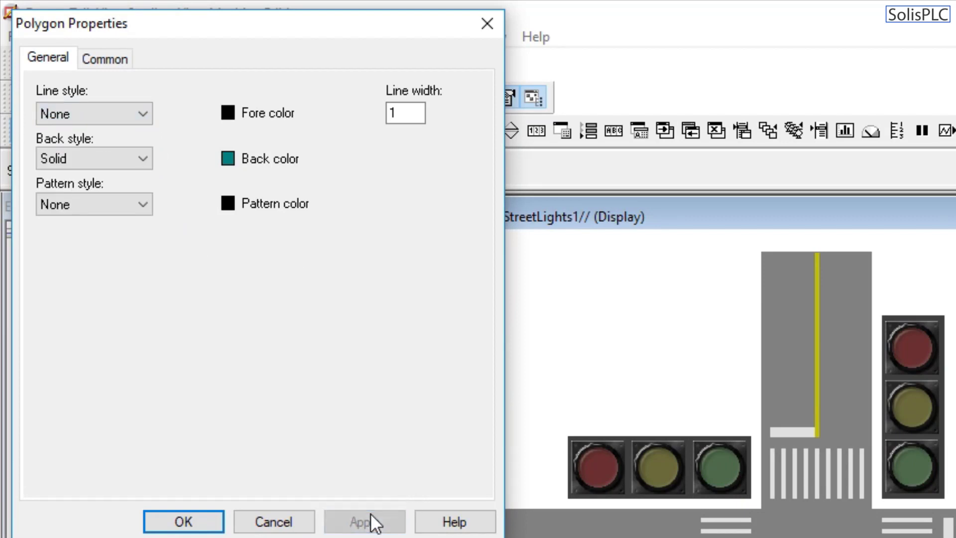
Set the rectangle's height to 100 and apply it
left_click(112, 58)
left_click_drag(92, 132, 34, 131)
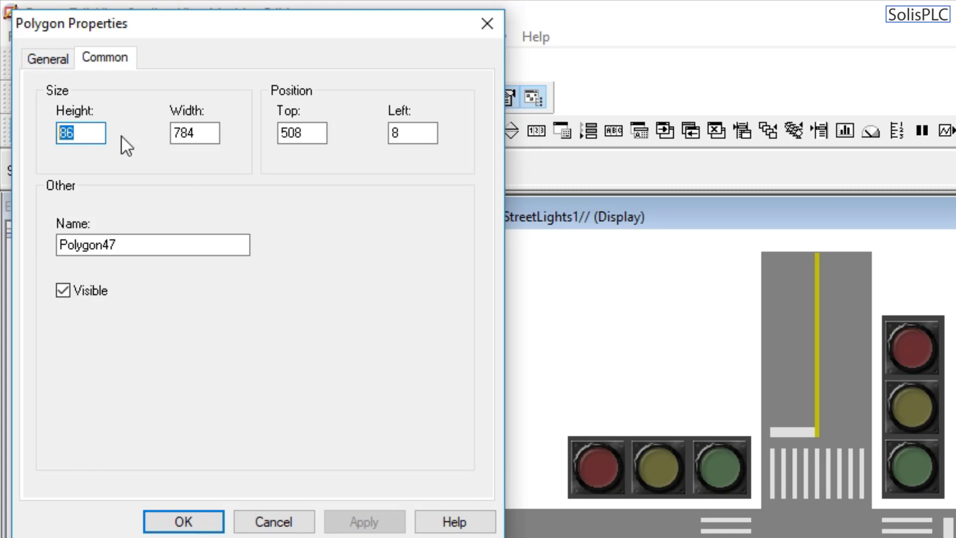
type("100")
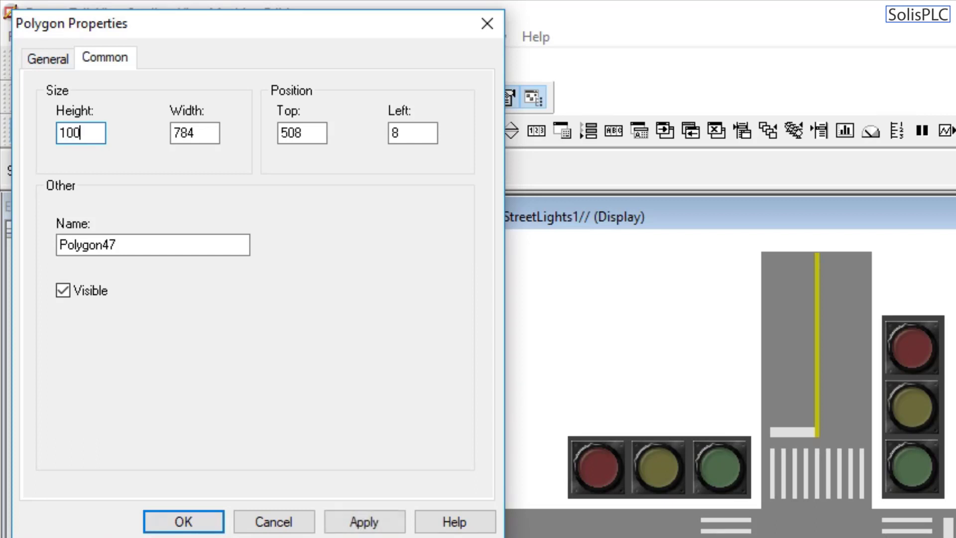
left_click(373, 521)
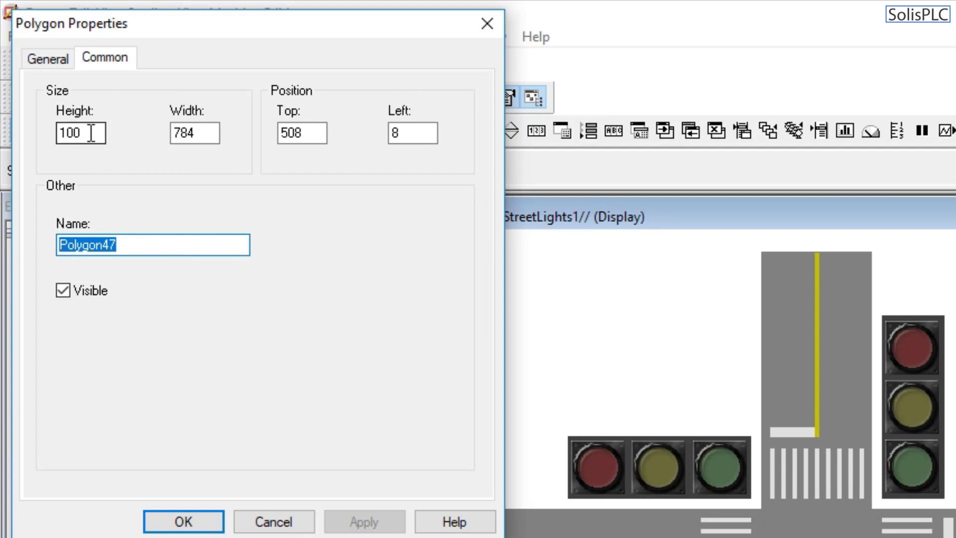
Set the rectangle's height to 80, apply it and close its properties
left_click_drag(92, 133, 60, 139)
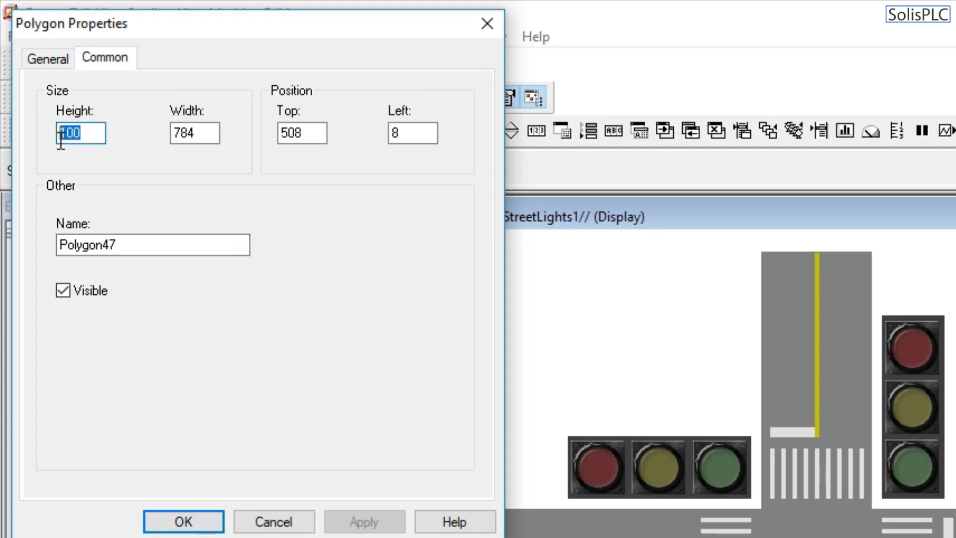
type("64")
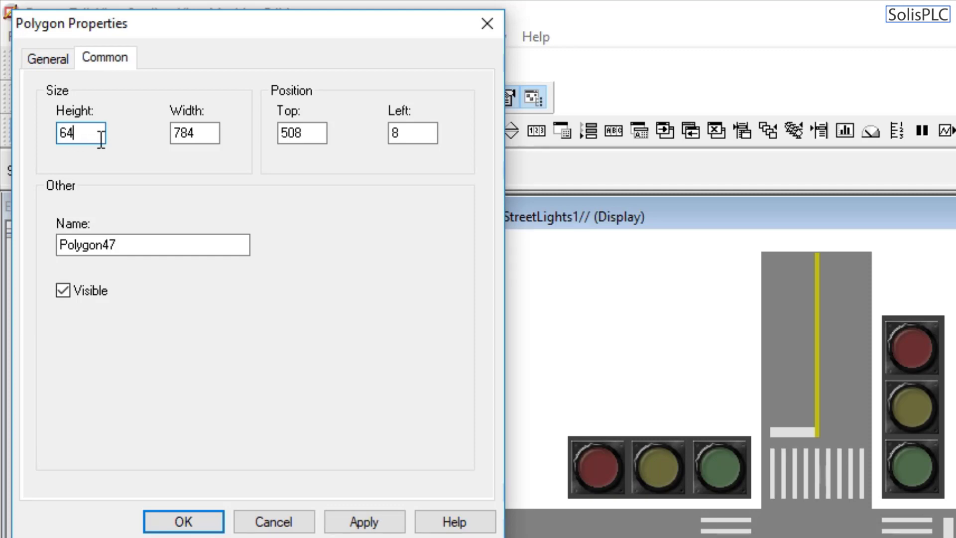
left_click_drag(94, 141, 45, 151)
type("80")
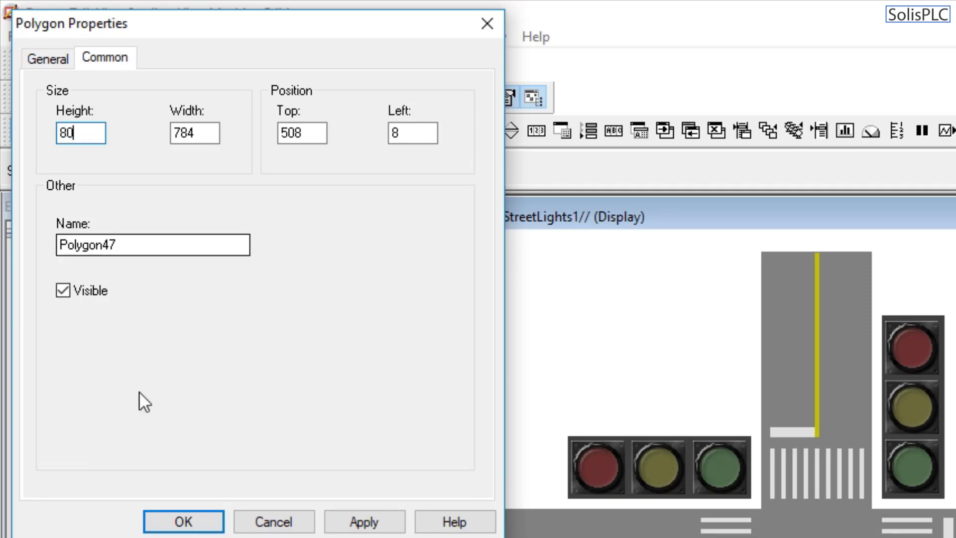
left_click(364, 521)
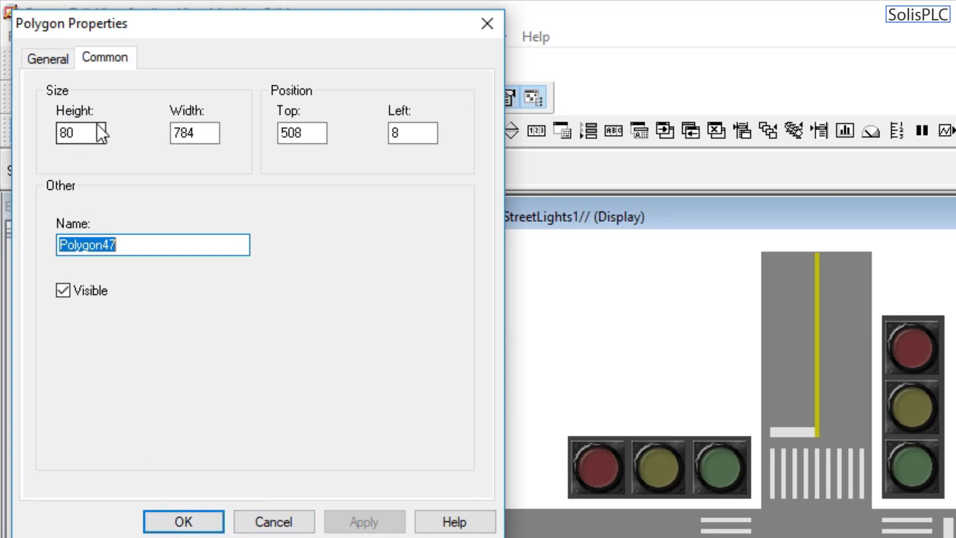
left_click(183, 521)
Review the width and height in the MAIN display's settings, leaving them as they are
right_click(352, 463)
left_click(394, 470)
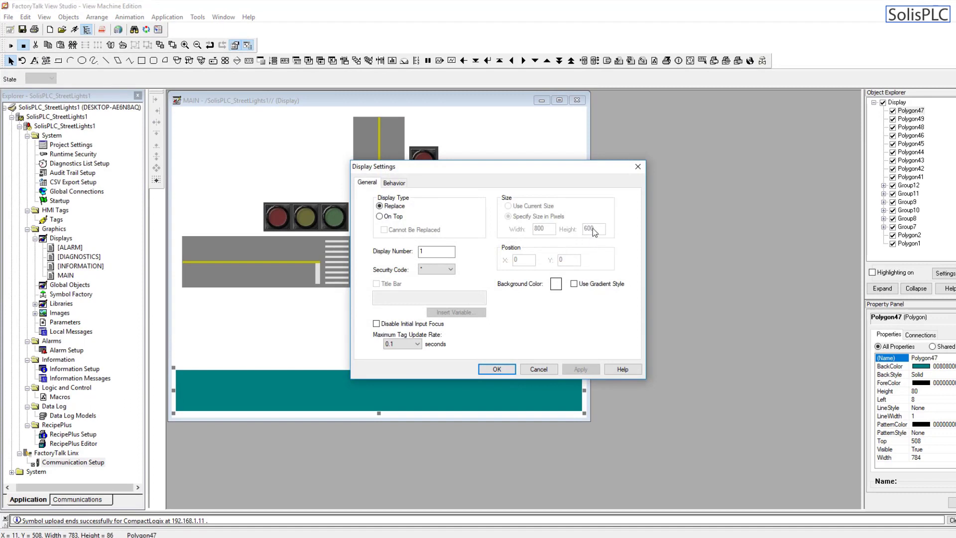
left_click(638, 167)
Set the top position of the teal bar at the display's lower edge to 512, apply it and close its properties
right_click(247, 394)
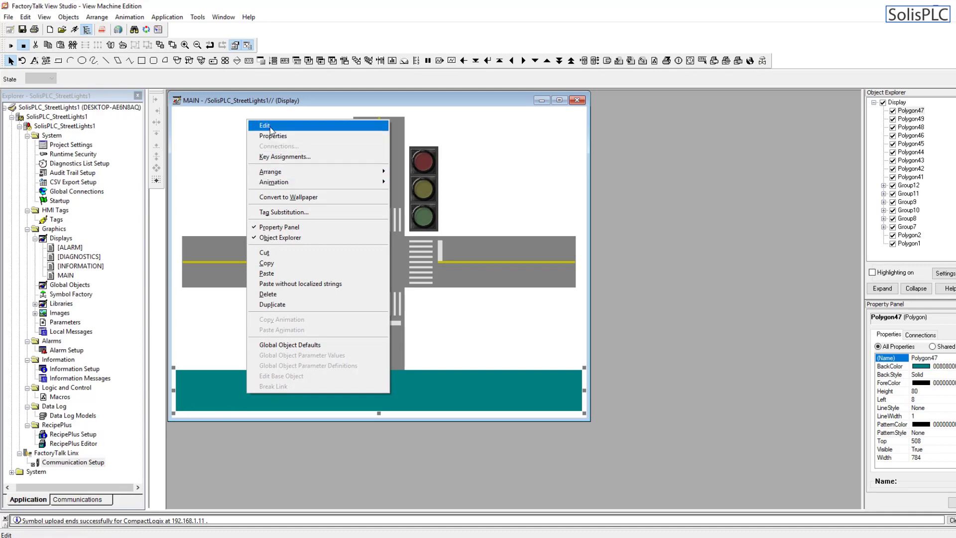
left_click(269, 126)
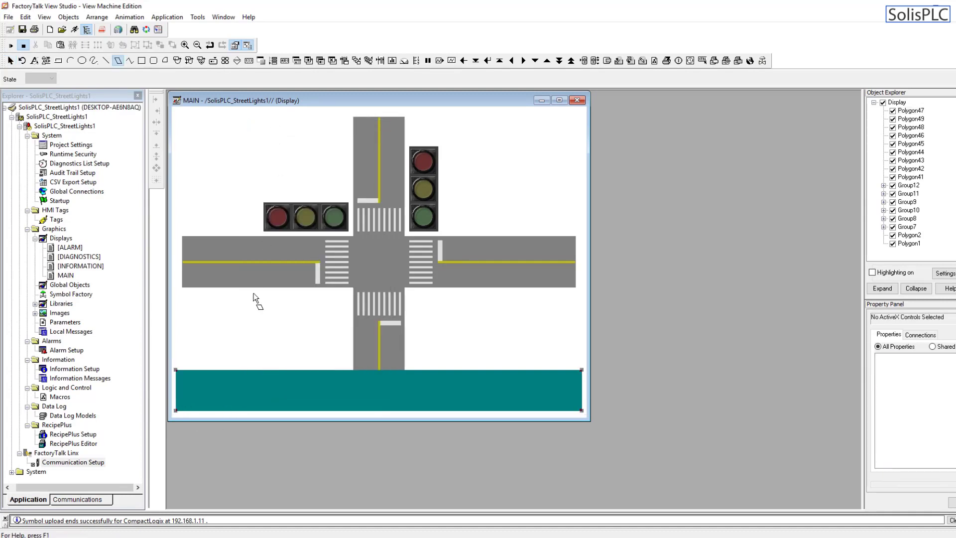
right_click(253, 374)
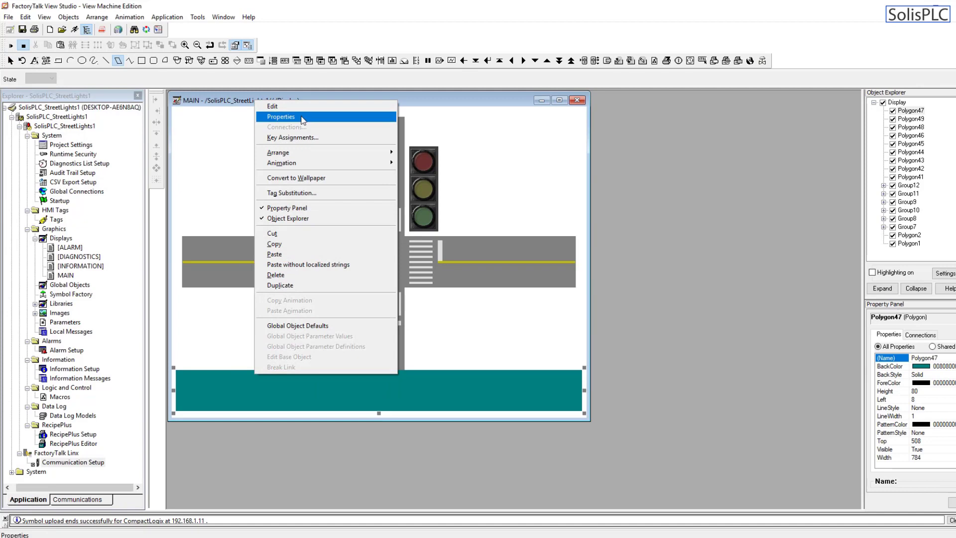
left_click(299, 120)
left_click(49, 27)
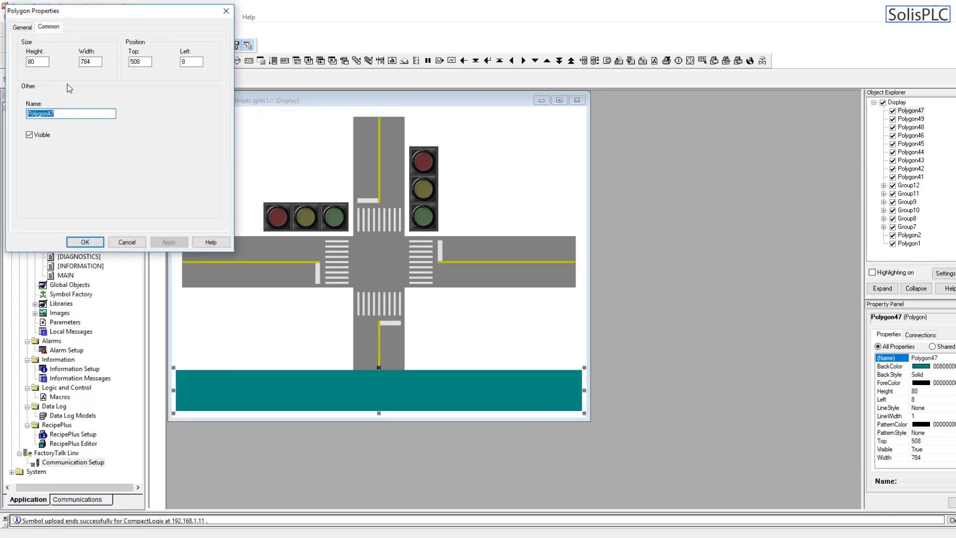
double_click(31, 61)
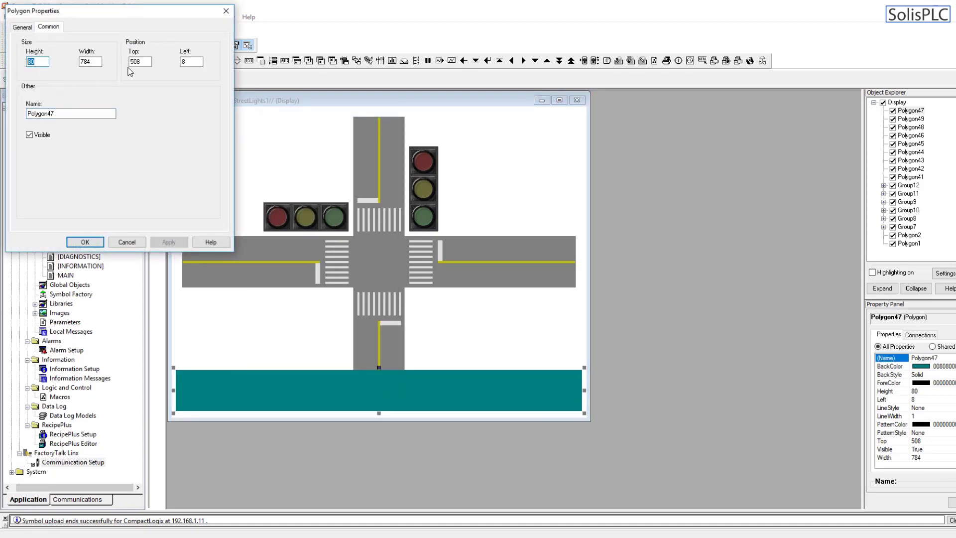
double_click(142, 62)
type("500")
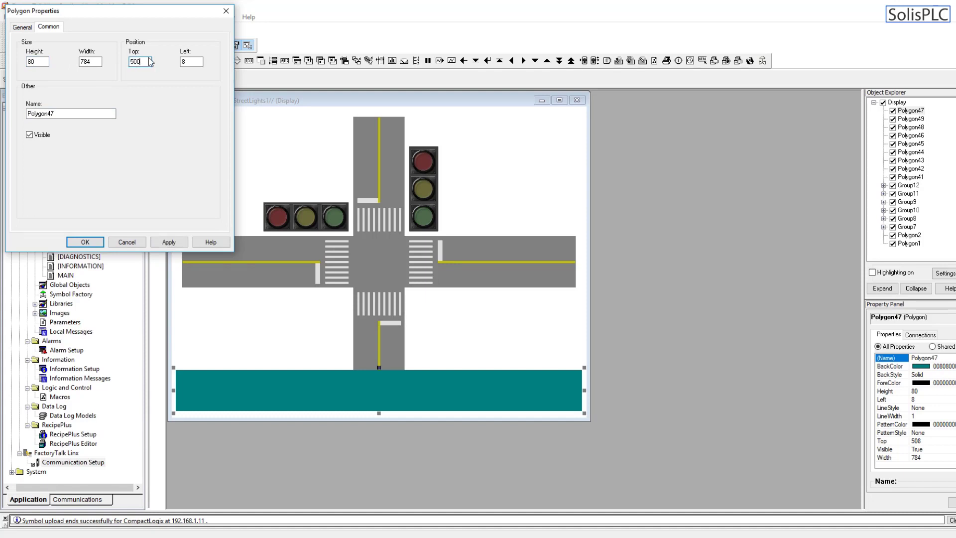
left_click_drag(145, 61, 133, 62)
type("20")
key("BackSpace")
key("BackSpace")
type("12")
left_click(164, 242)
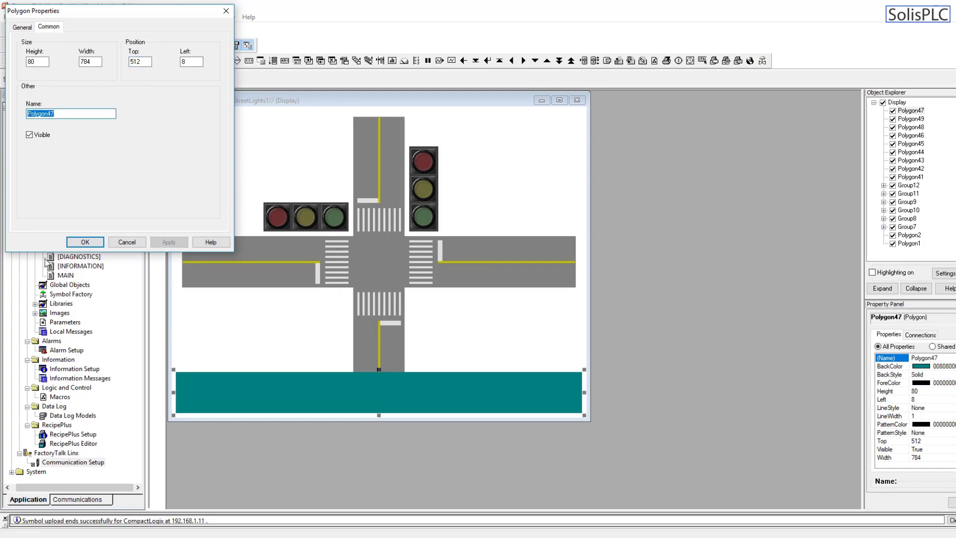
left_click(74, 241)
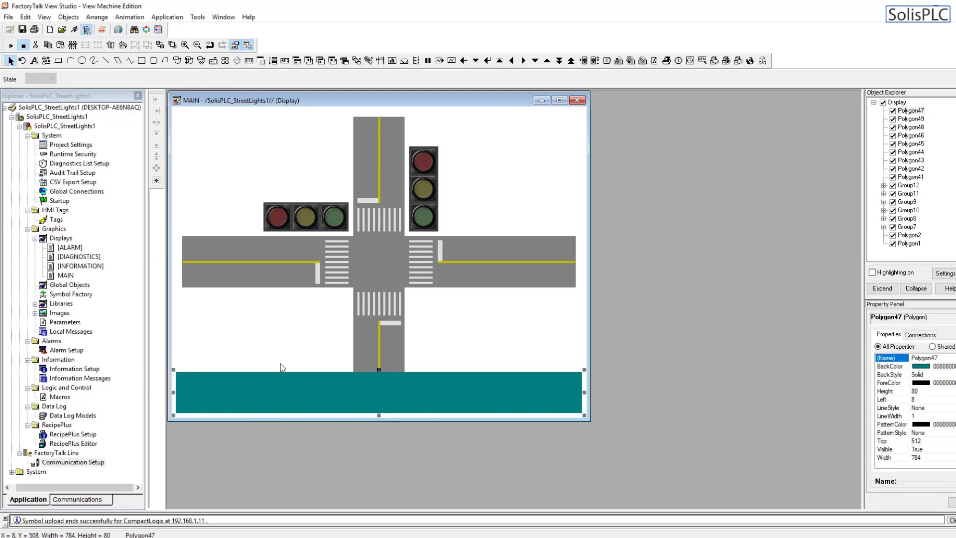
Change the bar's back color from the palette to light gray, apply it and close its properties
left_click(267, 393)
double_click(267, 393)
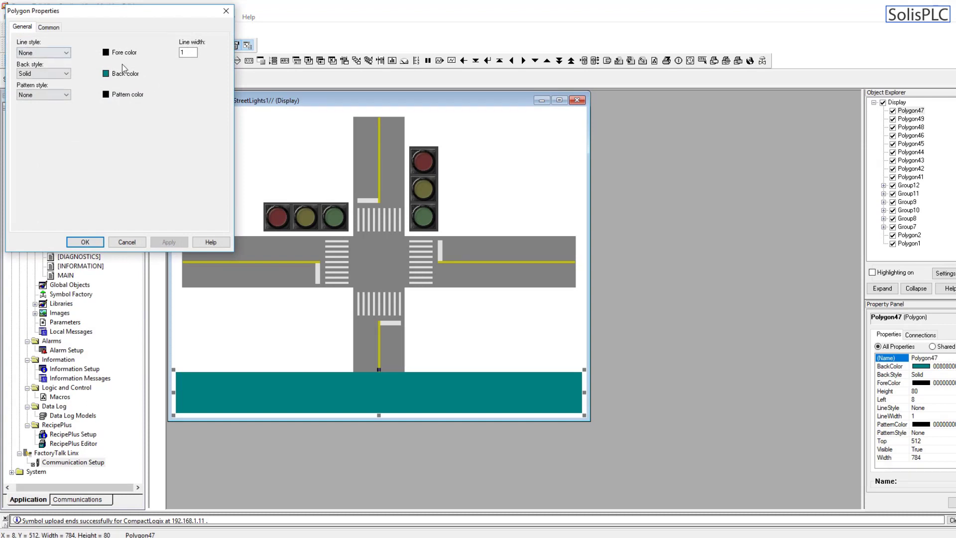
left_click(106, 73)
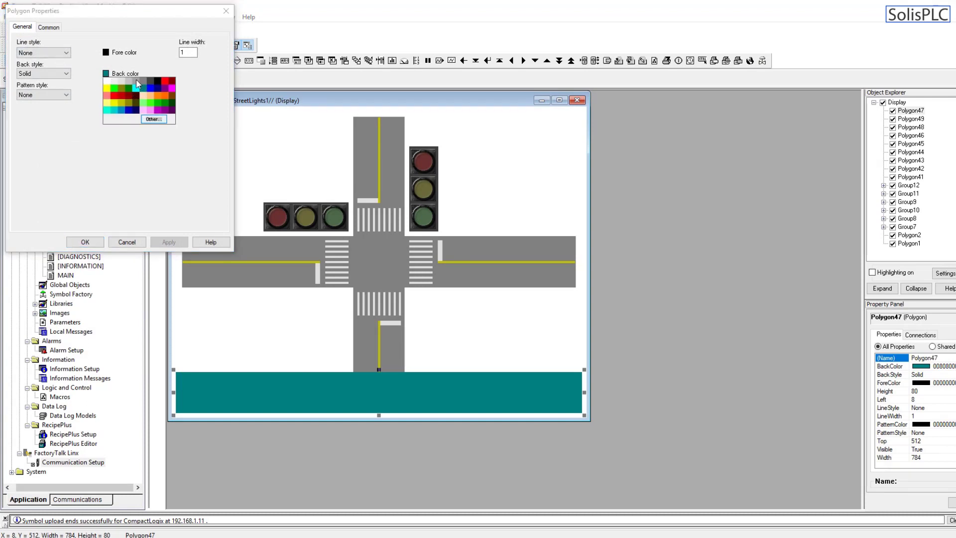
left_click(133, 80)
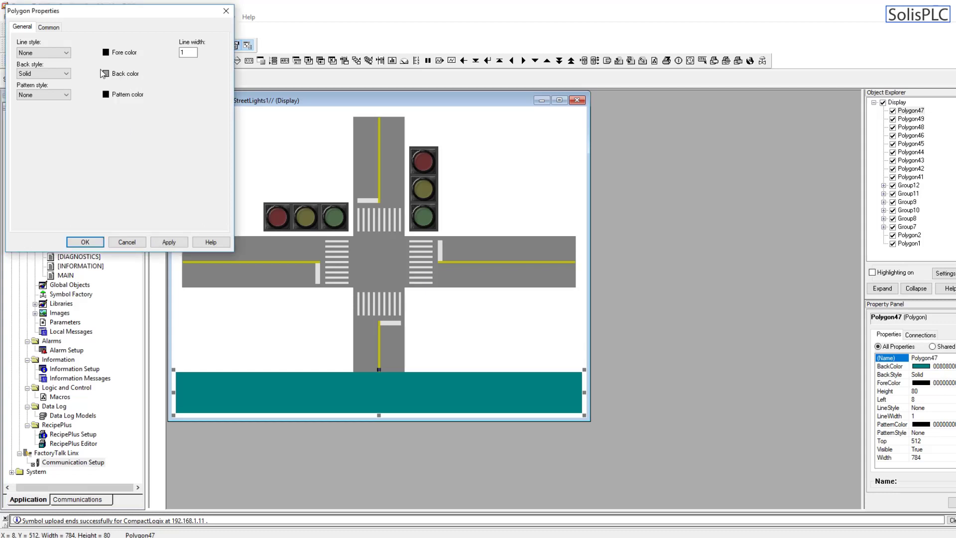
left_click(106, 74)
left_click(122, 82)
left_click(157, 241)
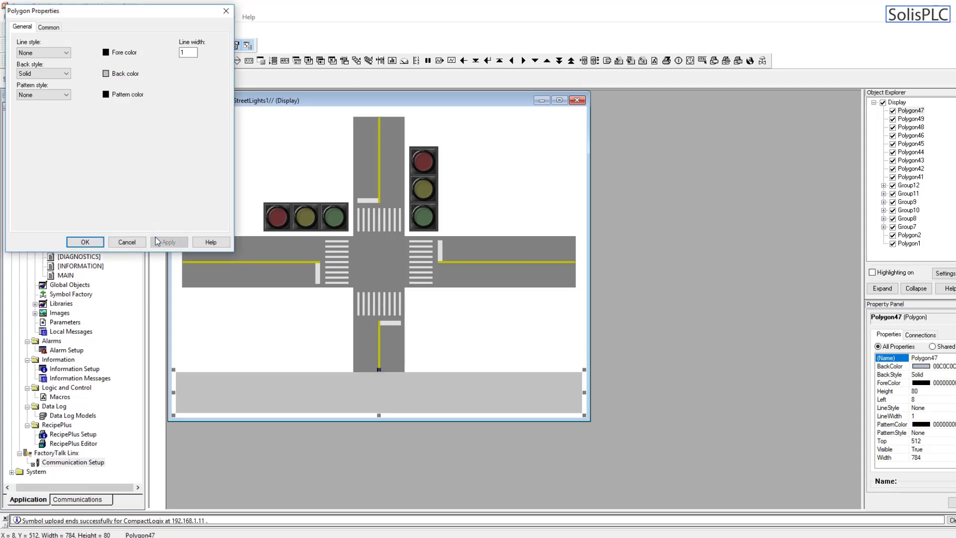
left_click(69, 241)
Set the MAIN display's background color to a very light gray from the palette and accept the display settings
right_click(220, 167)
left_click(232, 174)
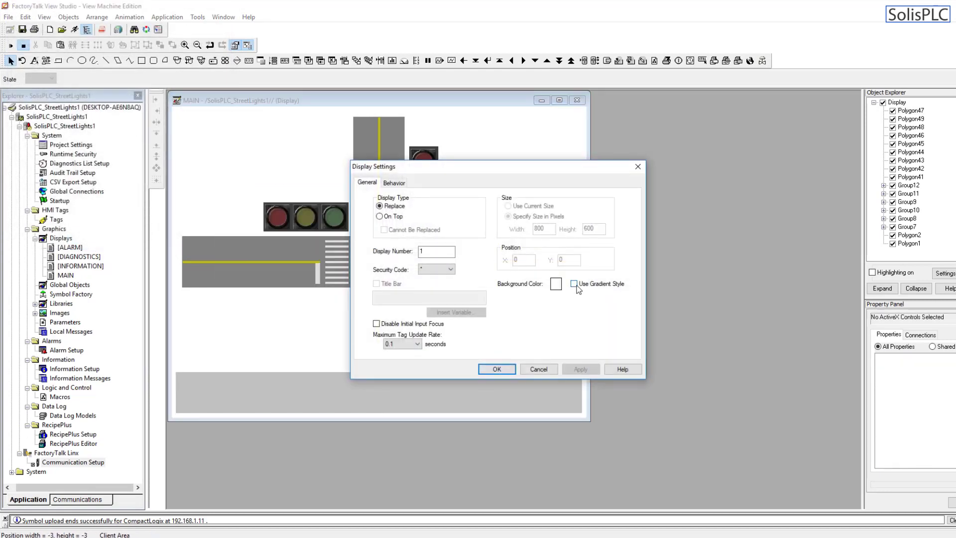
left_click(557, 284)
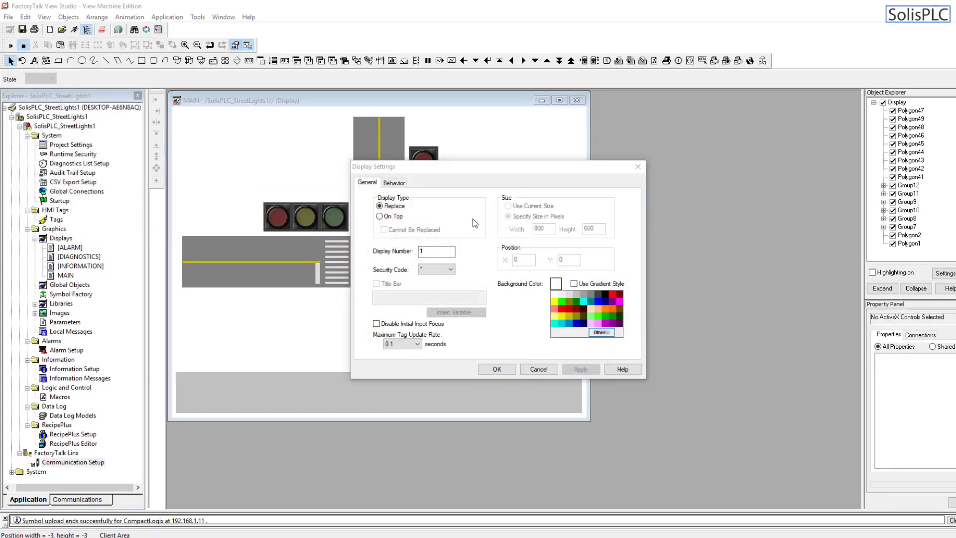
left_click(568, 295)
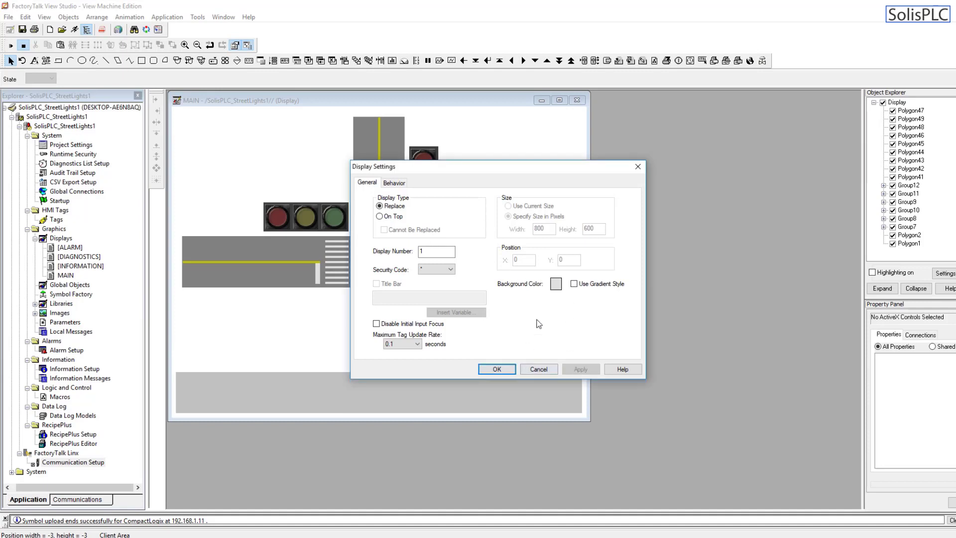
left_click(556, 284)
left_click(563, 297)
left_click(497, 369)
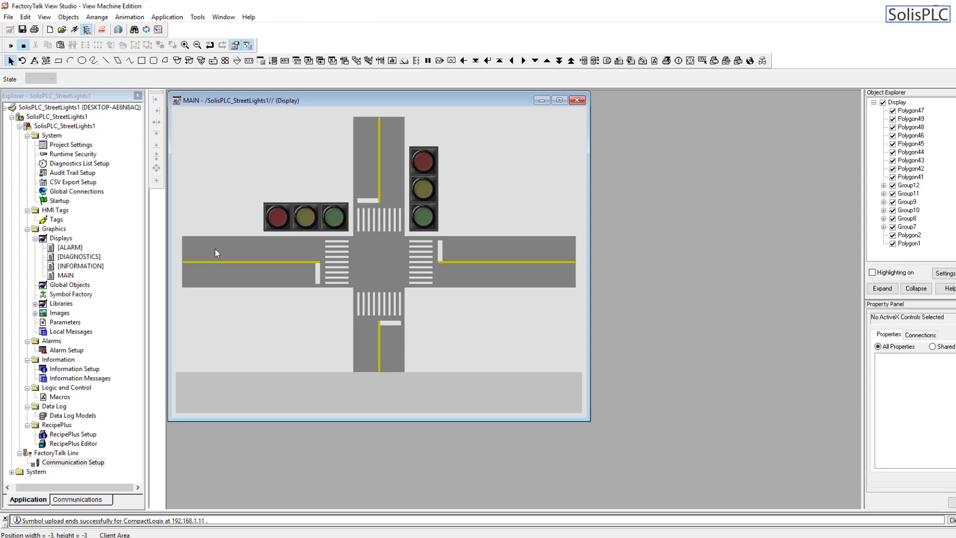
Change the MAIN display's background to a custom light green with RGB 198, 255, 198 and accept the settings
right_click(230, 169)
left_click(264, 177)
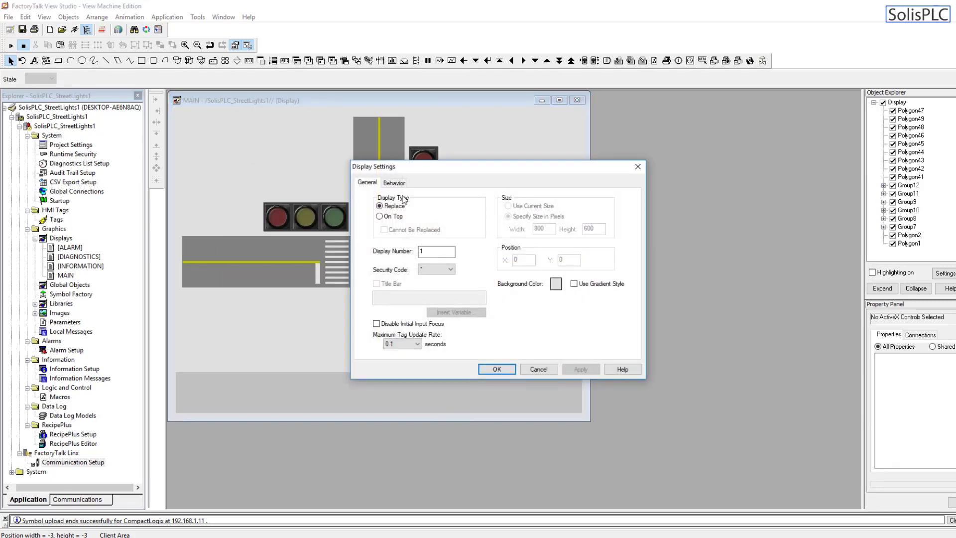
left_click(556, 283)
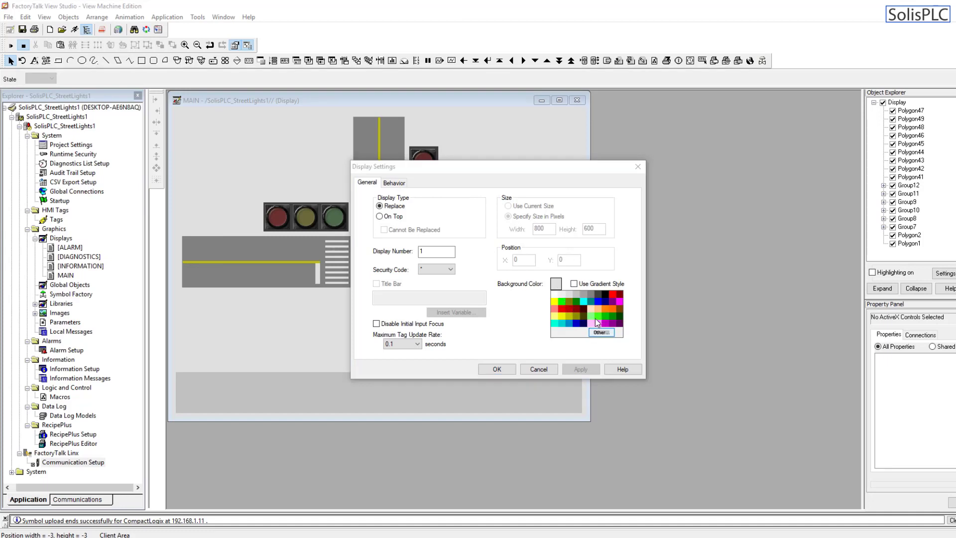
left_click(575, 302)
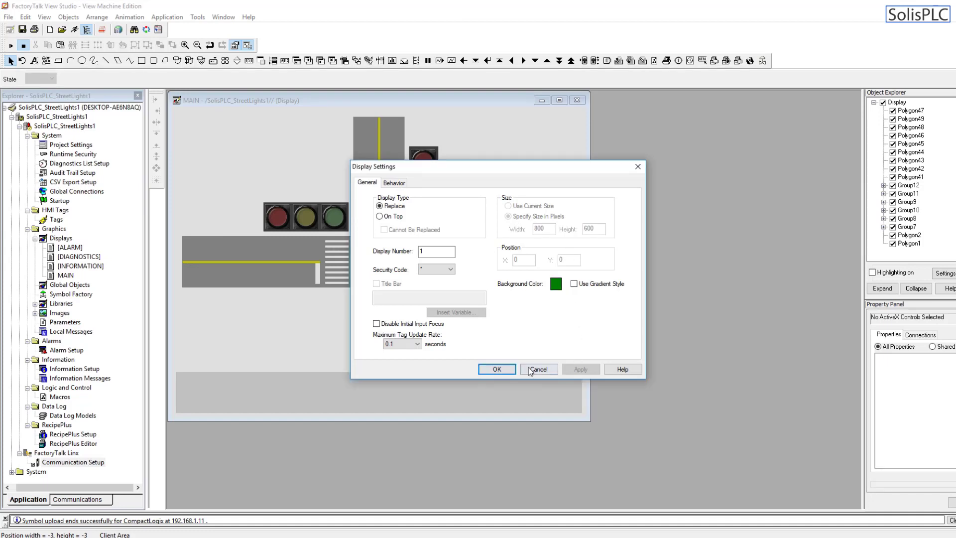
left_click(556, 288)
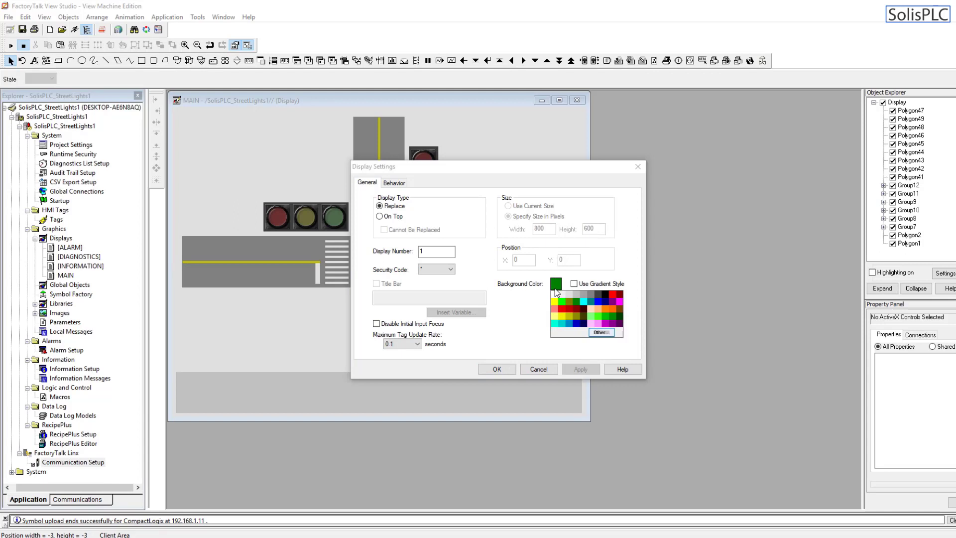
left_click(596, 331)
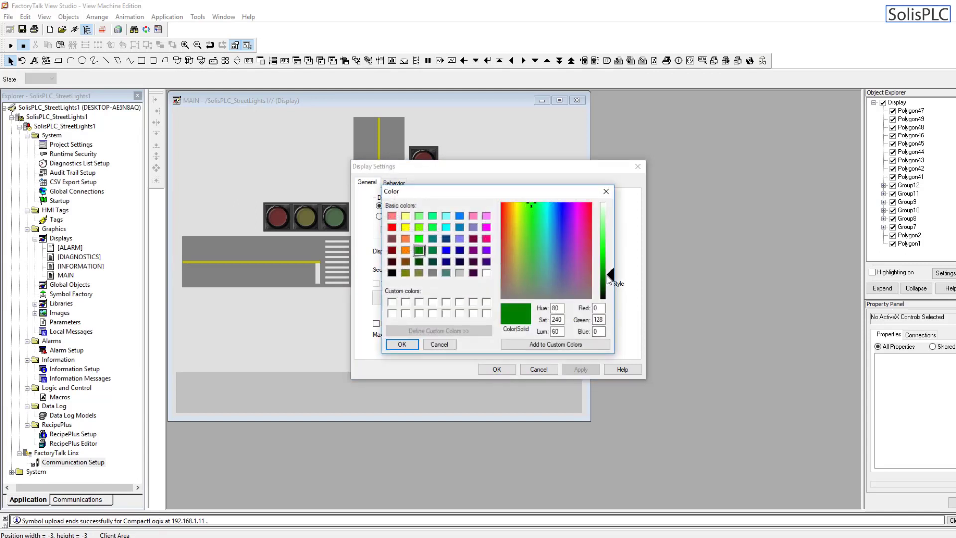
left_click_drag(607, 277, 616, 217)
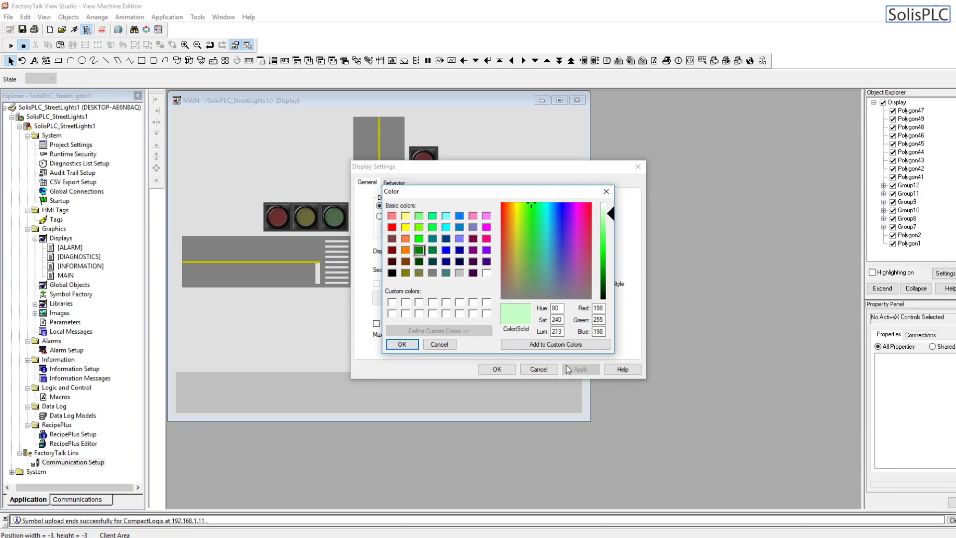
key("Return")
left_click(495, 368)
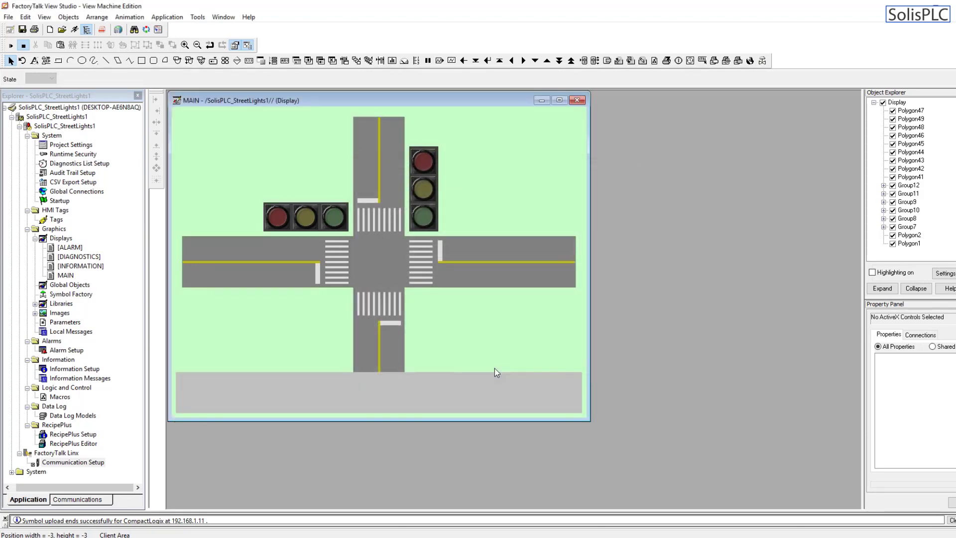
Lighten the MAIN display's green background to a luminosity of 233, giving RGB 240, 255, 240, and accept the settings
right_click(265, 316)
left_click(285, 327)
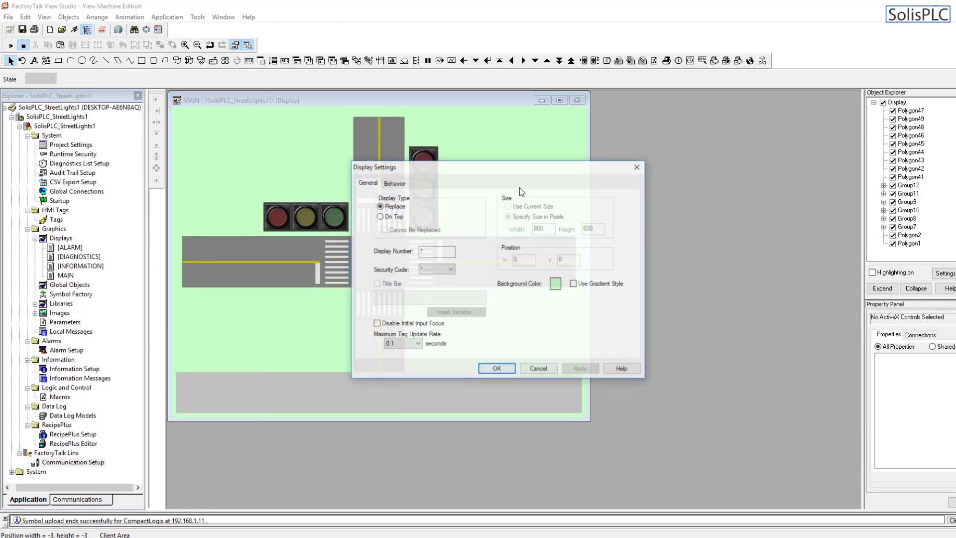
left_click(556, 284)
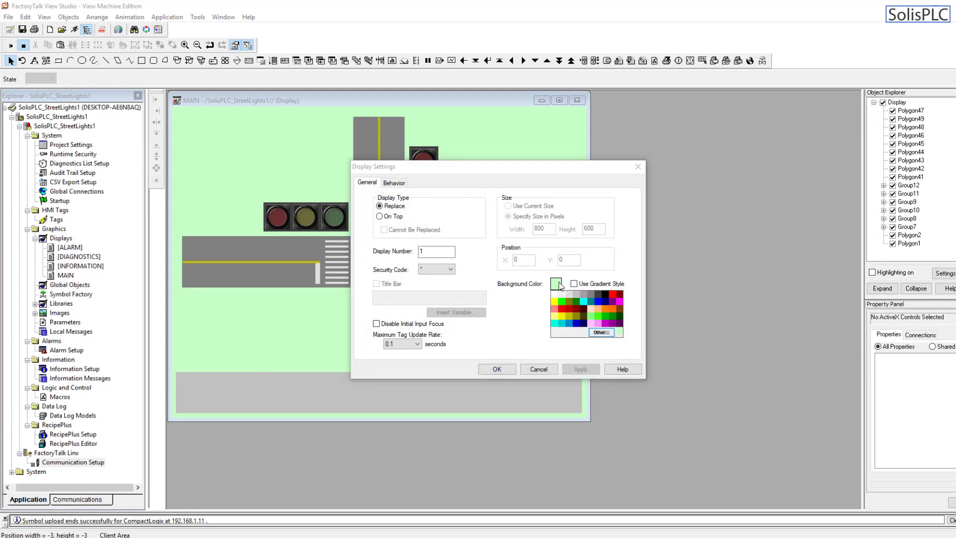
left_click(601, 333)
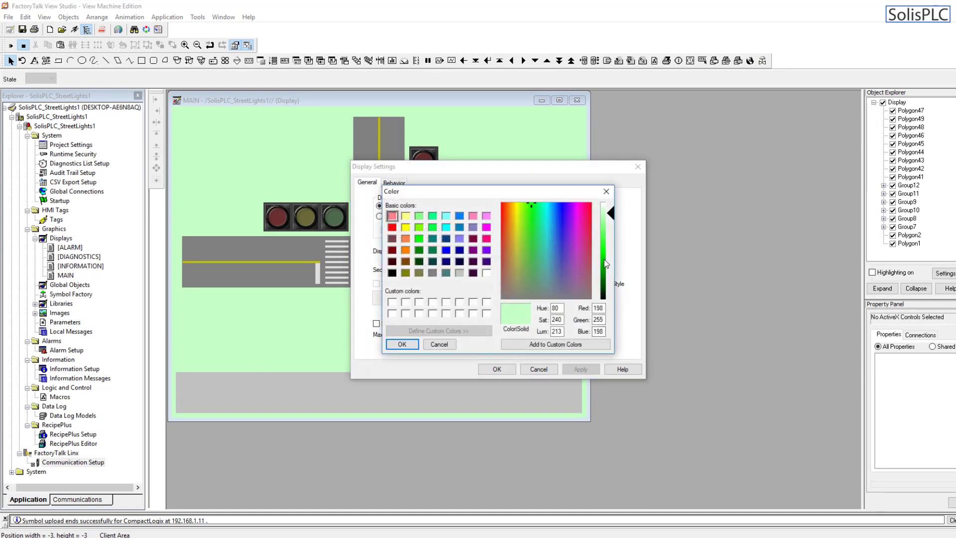
left_click_drag(614, 209, 609, 204)
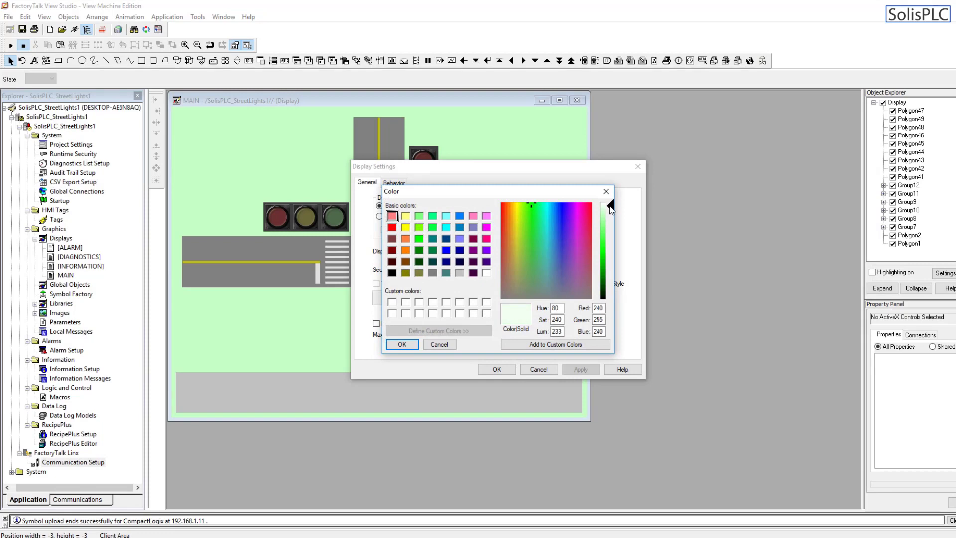
left_click(402, 344)
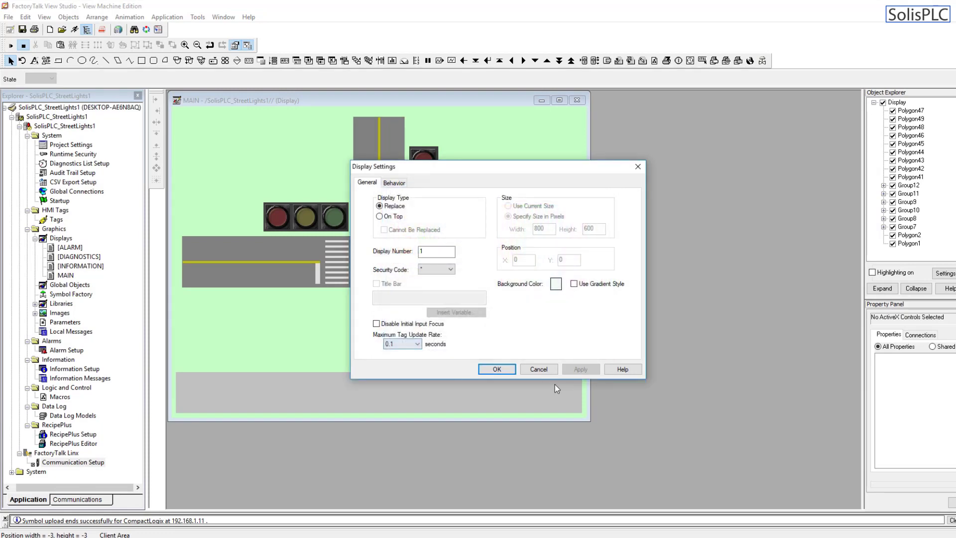
left_click(495, 369)
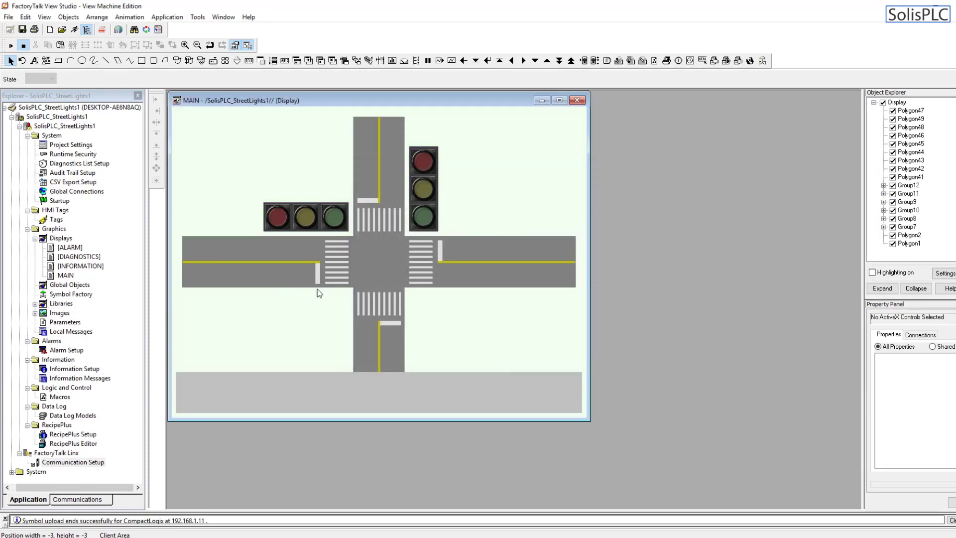
Duplicate the gray bar and move the copy to about left 33, top 519
left_click(242, 386)
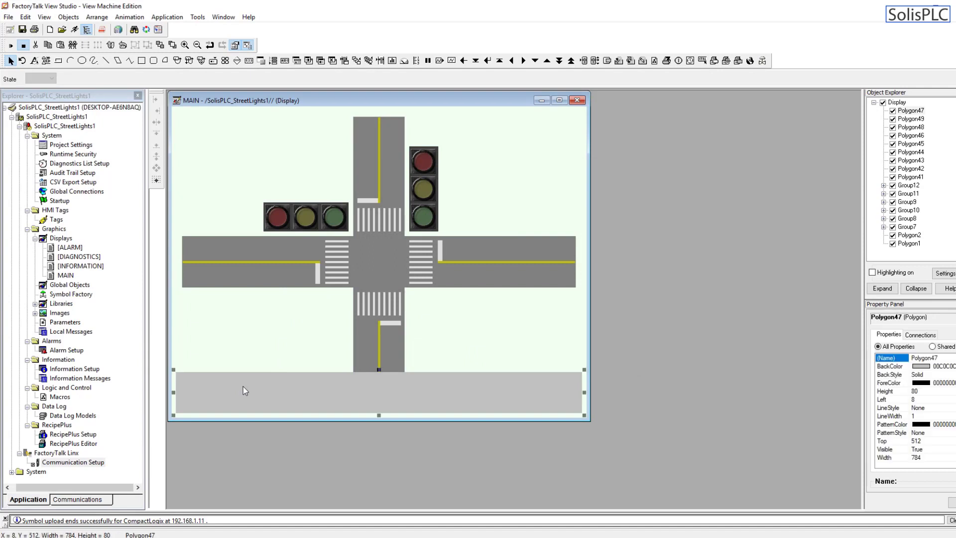
key("ctrl+d")
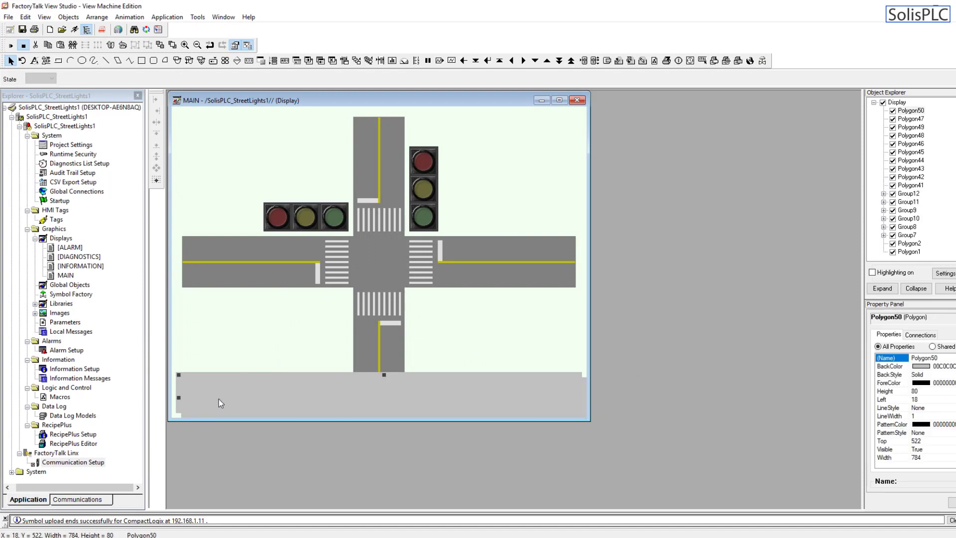
mouse_move(219, 399)
left_mouse_down()
mouse_move(246, 386)
mouse_move(229, 401)
left_mouse_up()
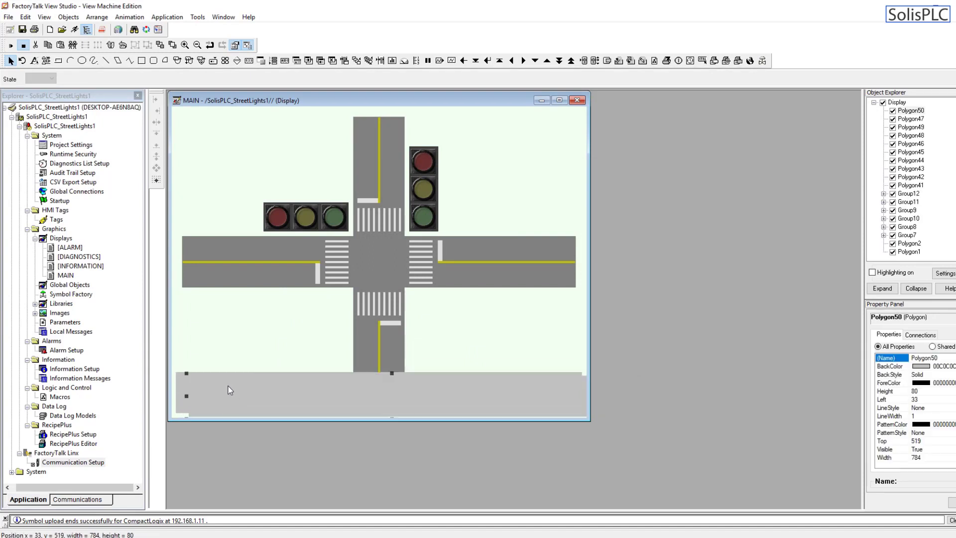
Set the duplicated gray bar's height to 83 and its width to 787, and apply the new size
right_click(228, 387)
left_click(270, 133)
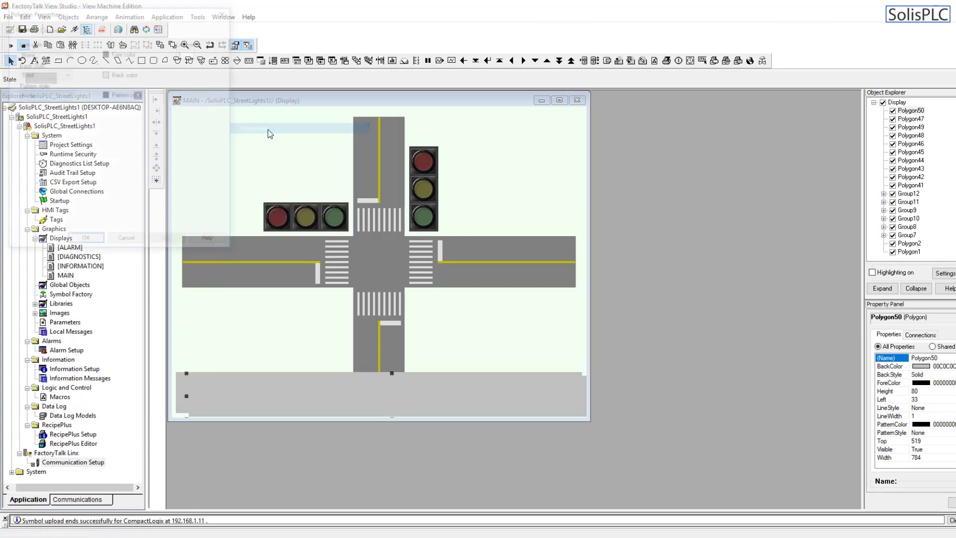
left_click(57, 27)
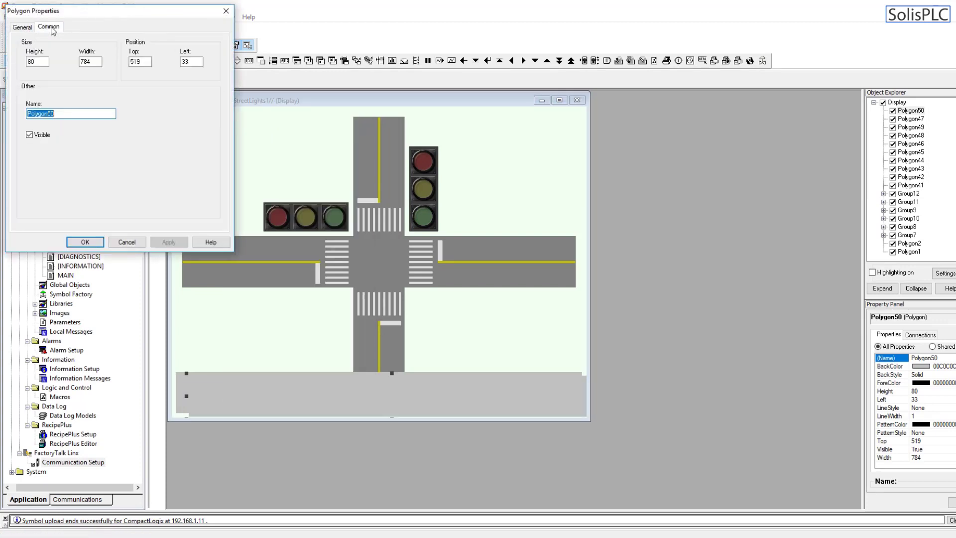
left_click(48, 65)
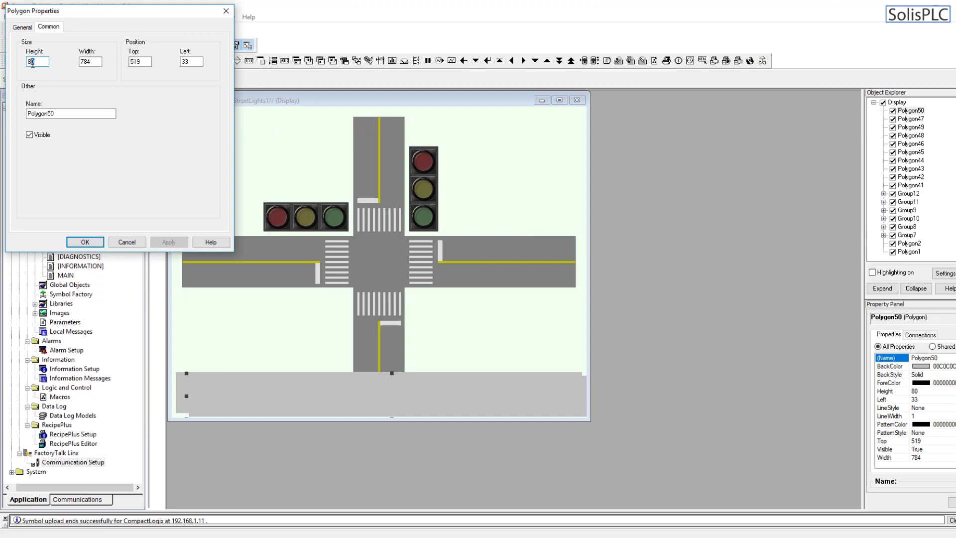
key("BackSpace")
type("3")
left_click(87, 62)
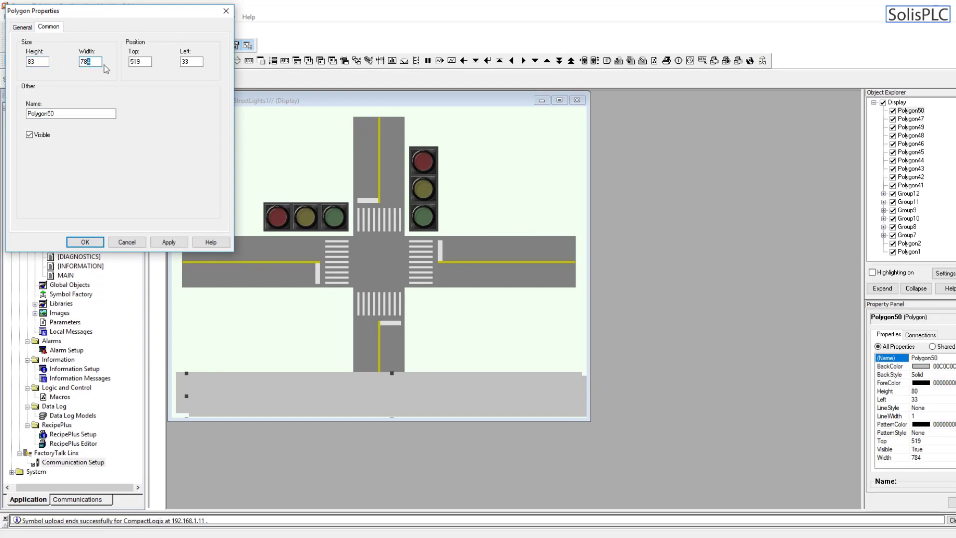
type("7")
left_click(175, 242)
Change the duplicated bar's back color to a darker medium gray from the palette and accept the properties
left_click(22, 27)
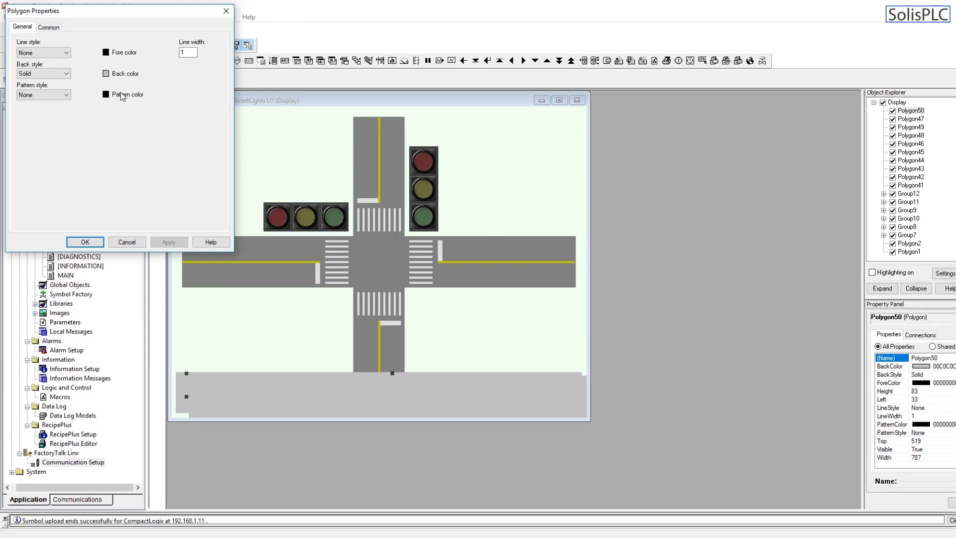
left_click(106, 73)
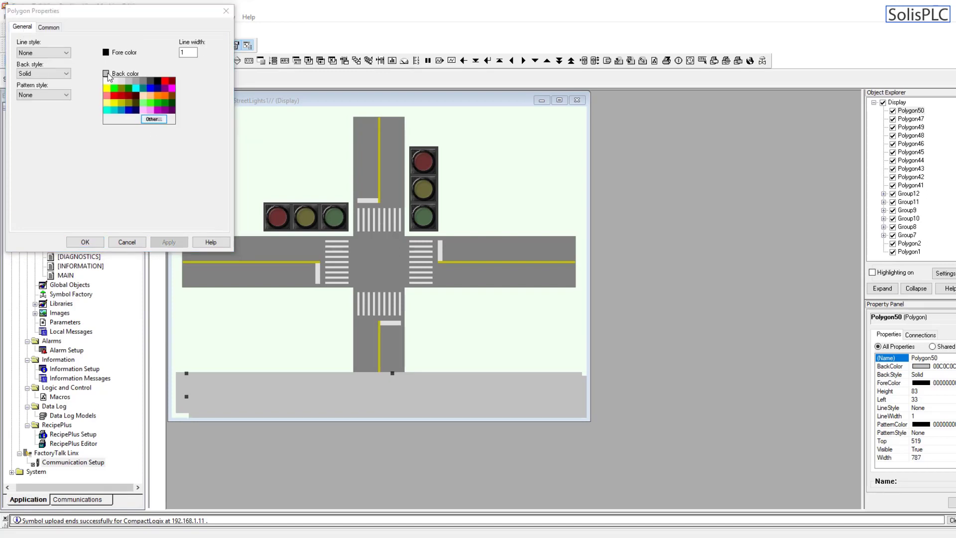
left_click(142, 79)
left_click(168, 242)
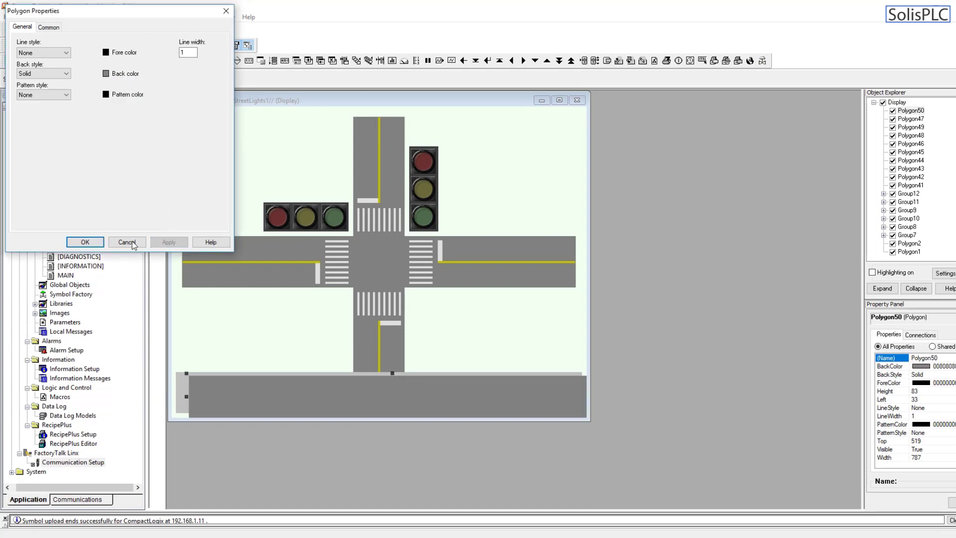
left_click(75, 242)
Bring the original light gray bar in front of the darker copy
right_click(183, 388)
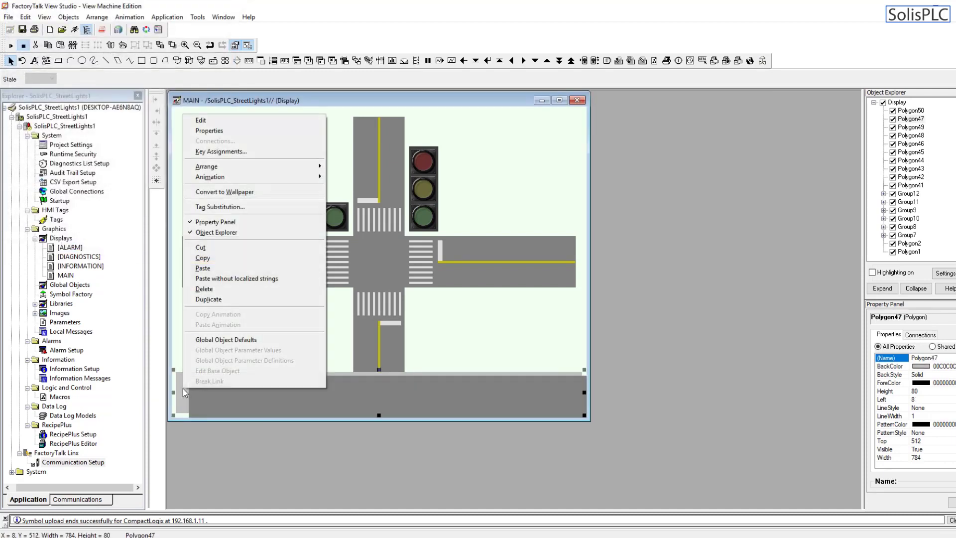
mouse_move(304, 166)
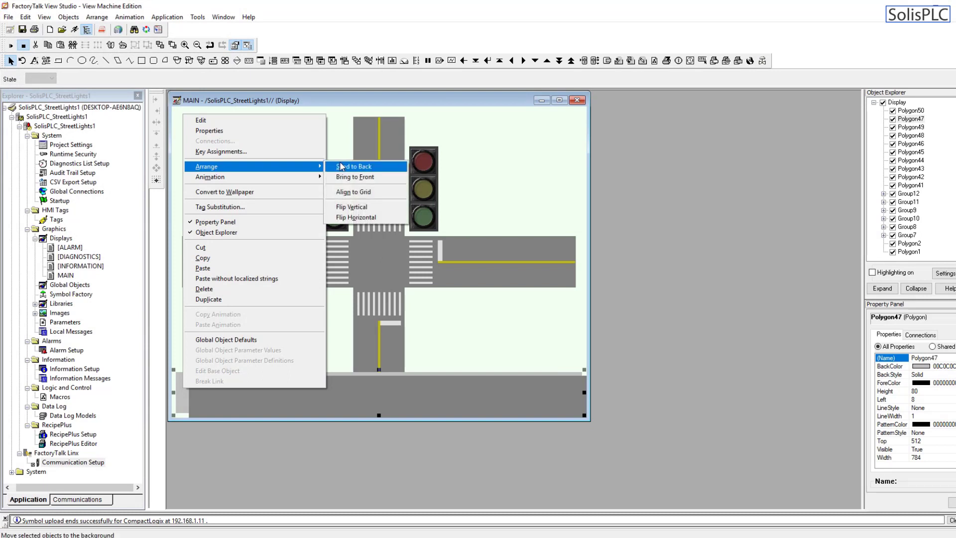
left_click(355, 177)
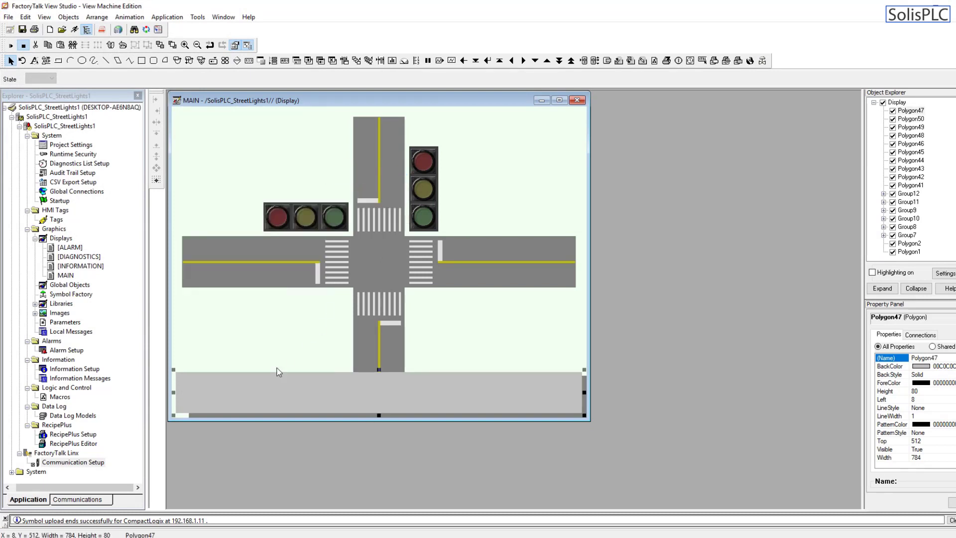
Select both the darker and the light gray bars and align their left and top edges
key("Tab")
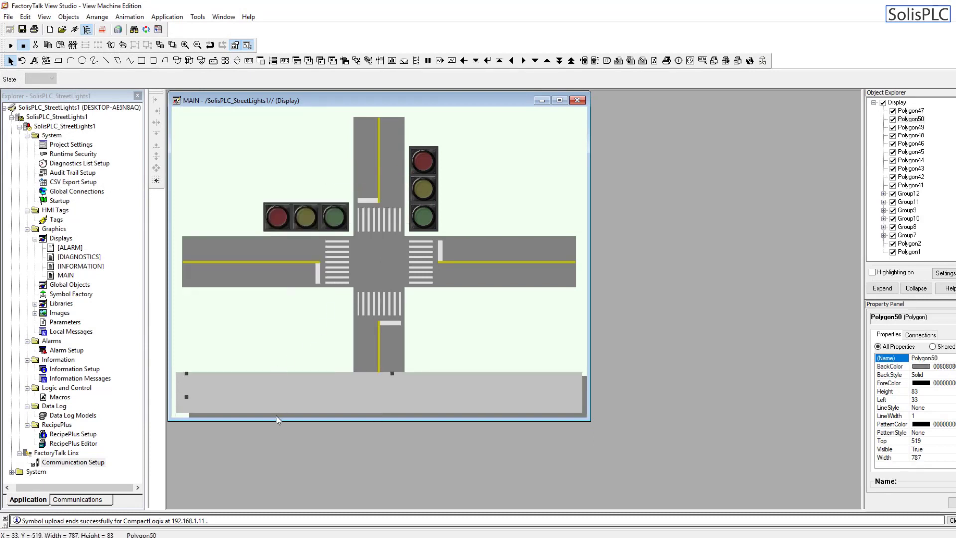
left_click(183, 383, "shift")
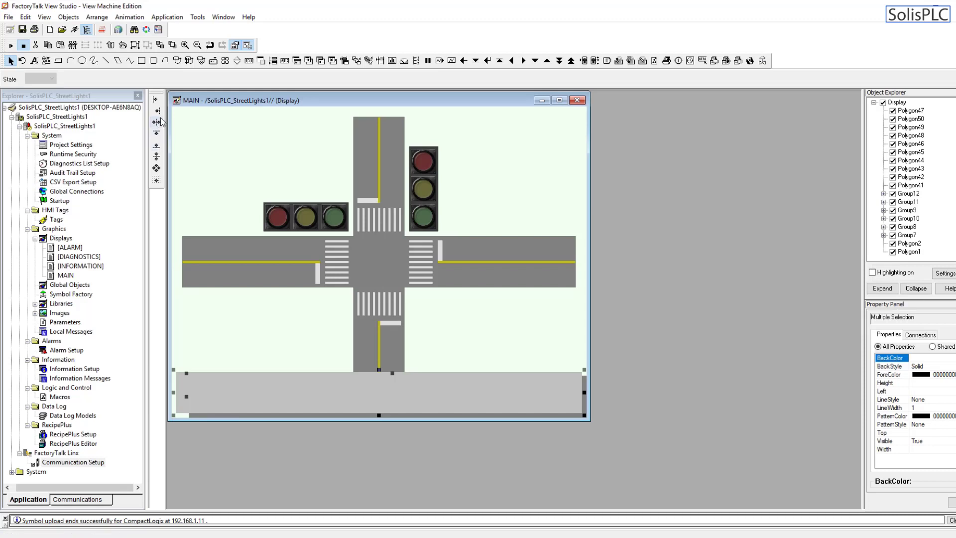
left_click(156, 99)
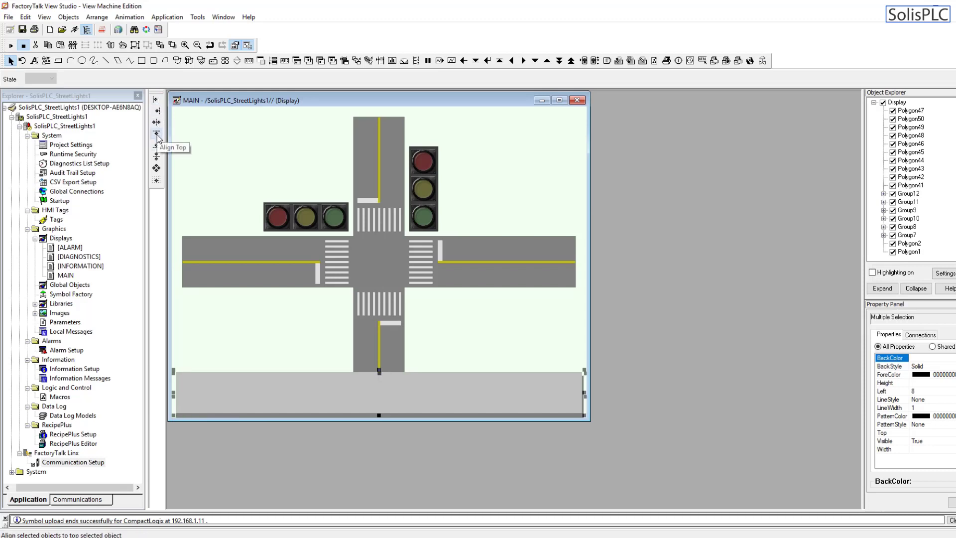
left_click(156, 134)
Nudge the darker bar slightly up and left so it forms an even border around the light bar, and deselect it
left_click(249, 391)
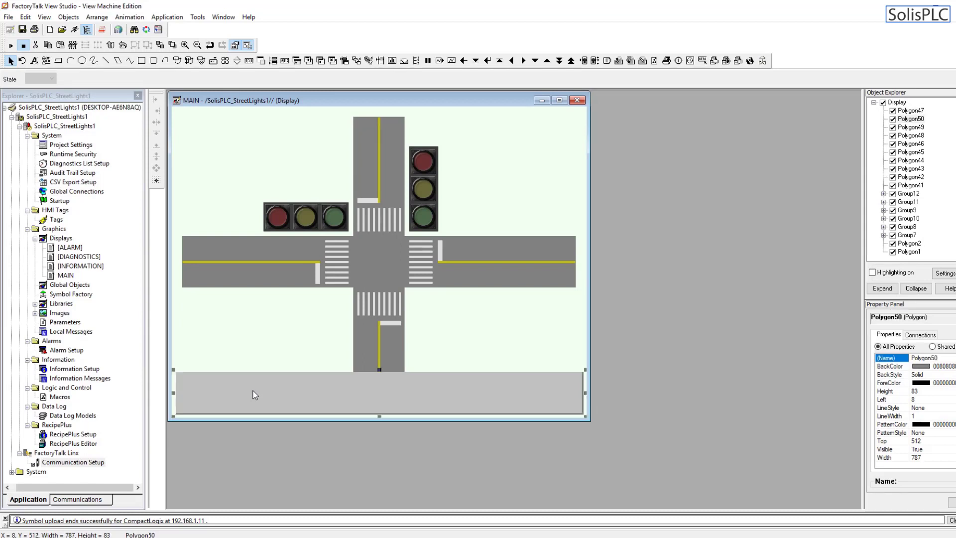
left_click_drag(253, 391, 253, 389)
left_click(254, 324)
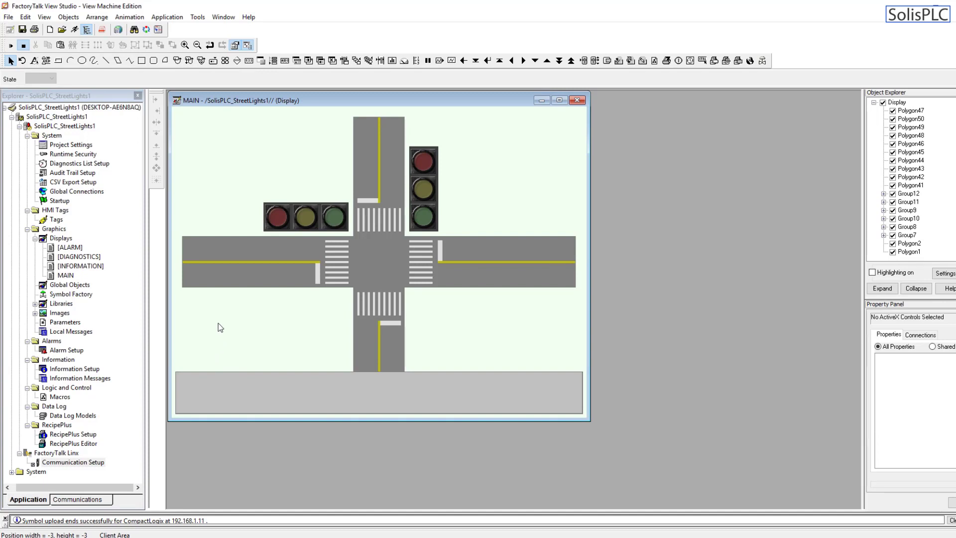
Open the light gray bar's size and position properties and highlight its width
left_click(229, 396)
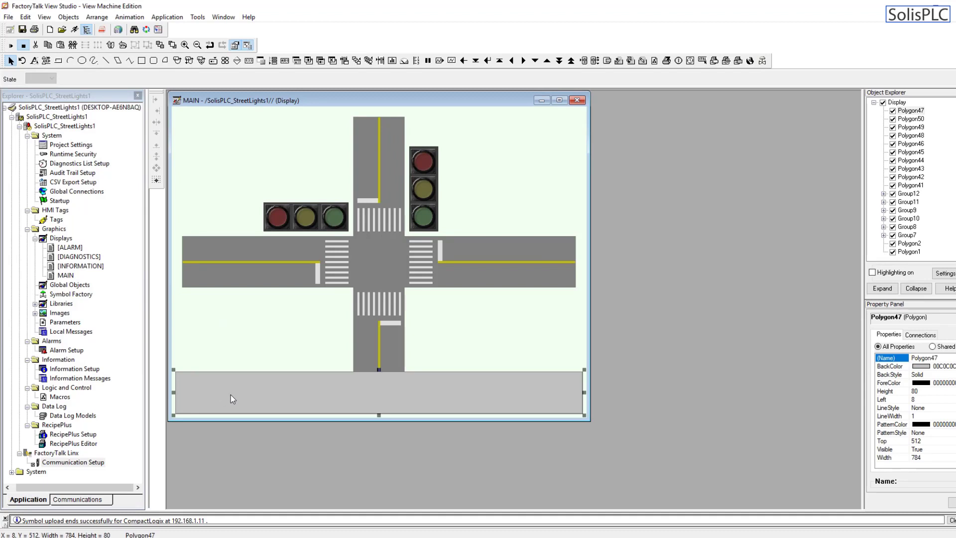
right_click(231, 394)
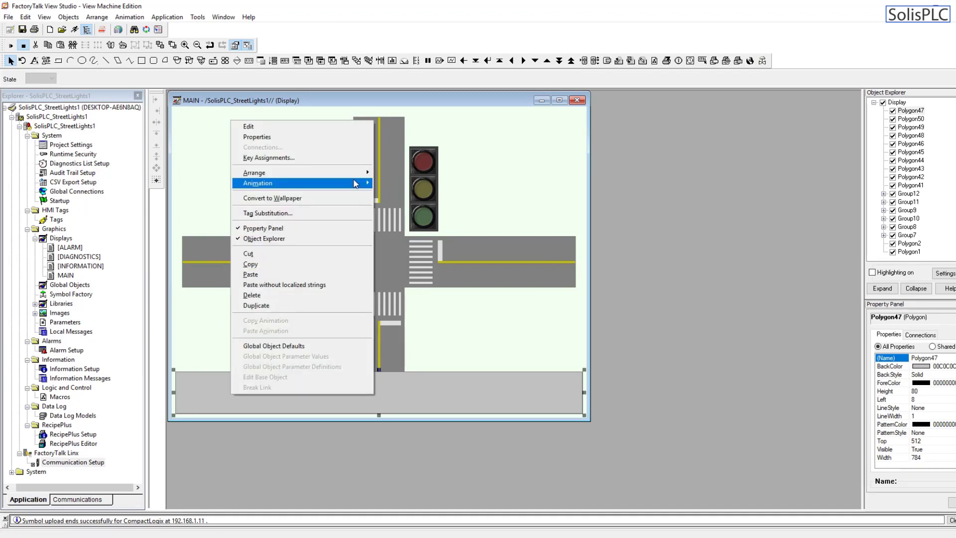
left_click(297, 137)
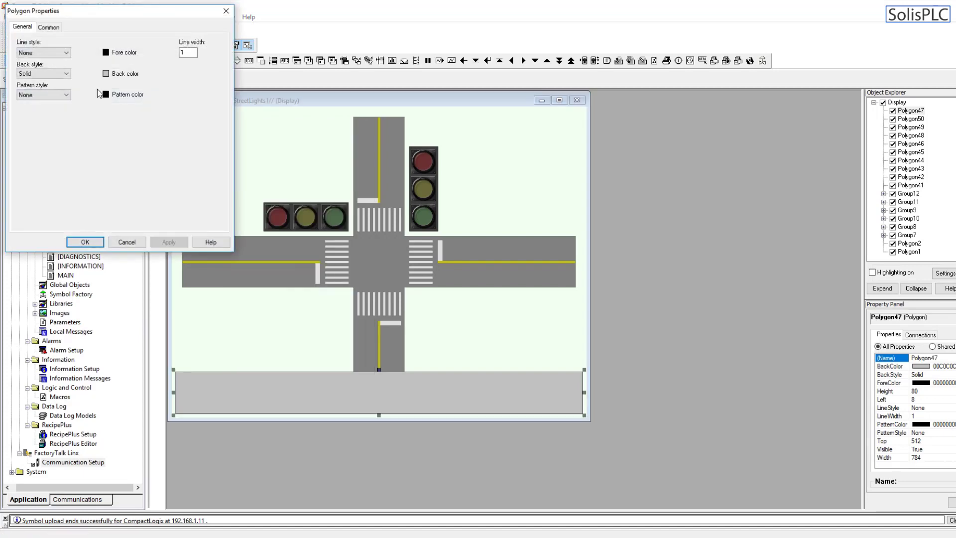
left_click(48, 27)
left_click_drag(97, 62, 70, 62)
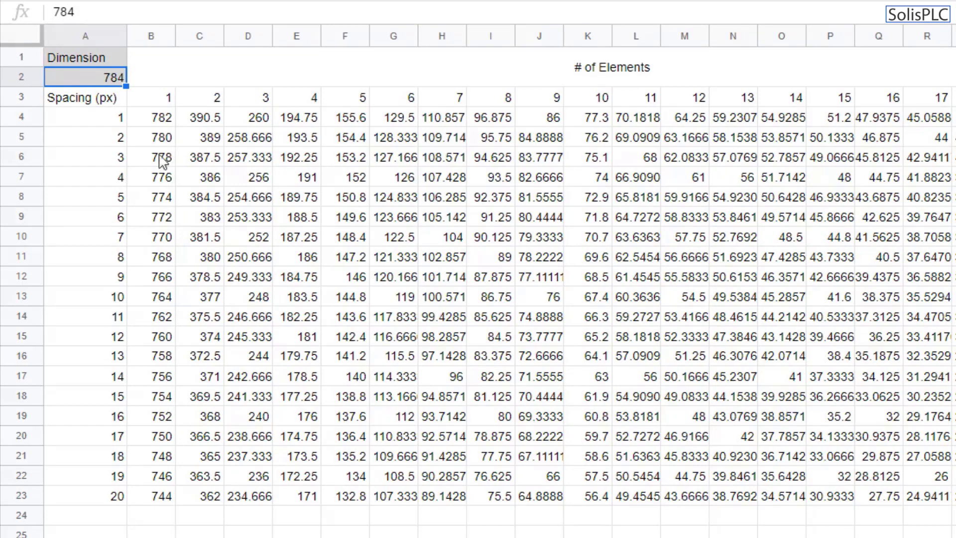
Switch to the spacing spreadsheet and examine the pixel spacing column and the number-of-elements header row
left_click(102, 122)
left_click(89, 160)
left_click(102, 244)
left_click(86, 344)
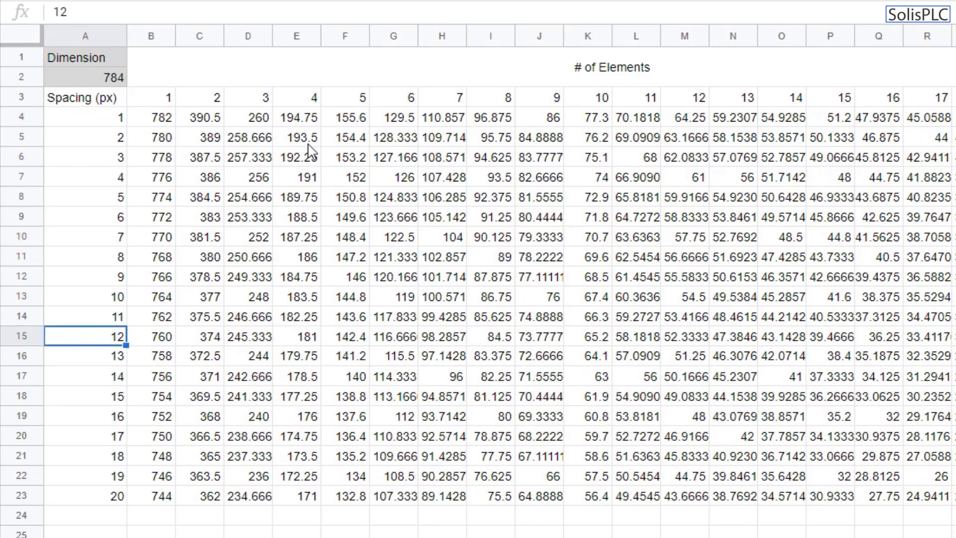
left_click(205, 101)
left_click(290, 102)
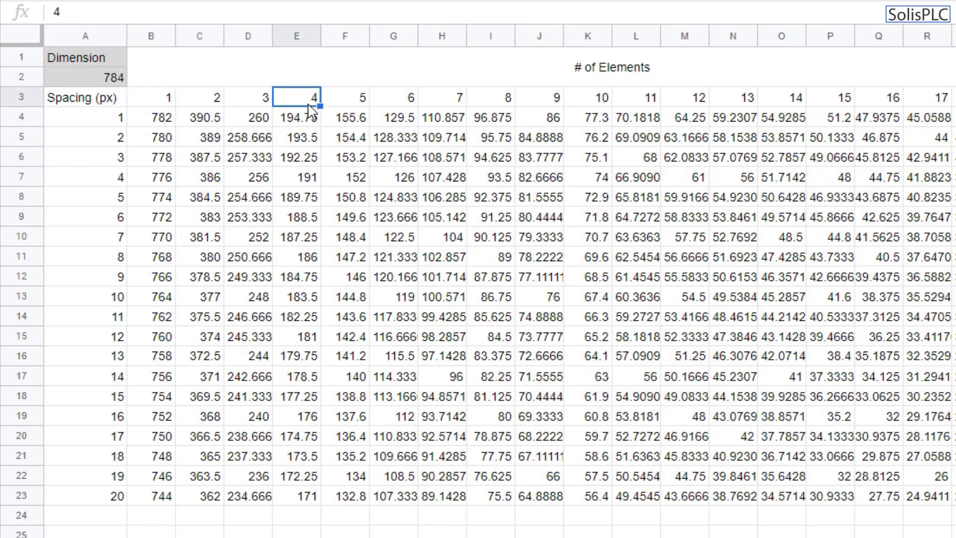
Inspect calculated element widths for several spacings and the formula in cell B4 that derives them from the overall dimension
left_click(295, 159)
left_click(214, 196)
left_click(205, 138)
left_click(219, 121)
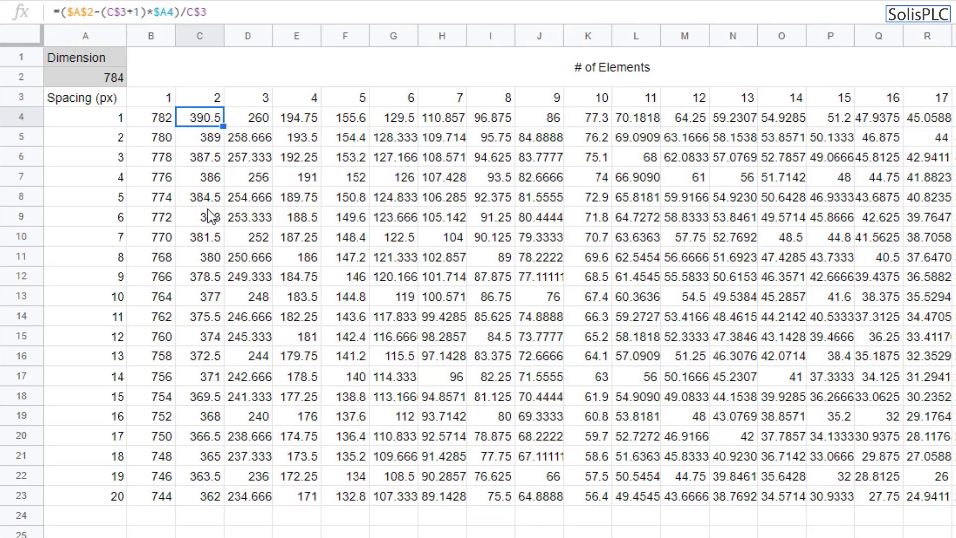
left_click(210, 217)
left_click(151, 119)
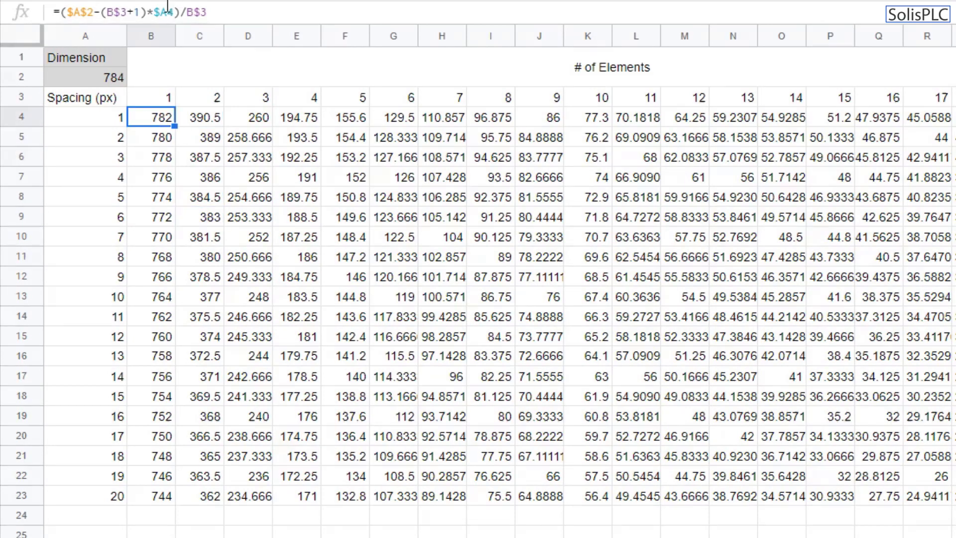
left_click_drag(227, 11, 59, 12)
left_click(168, 219)
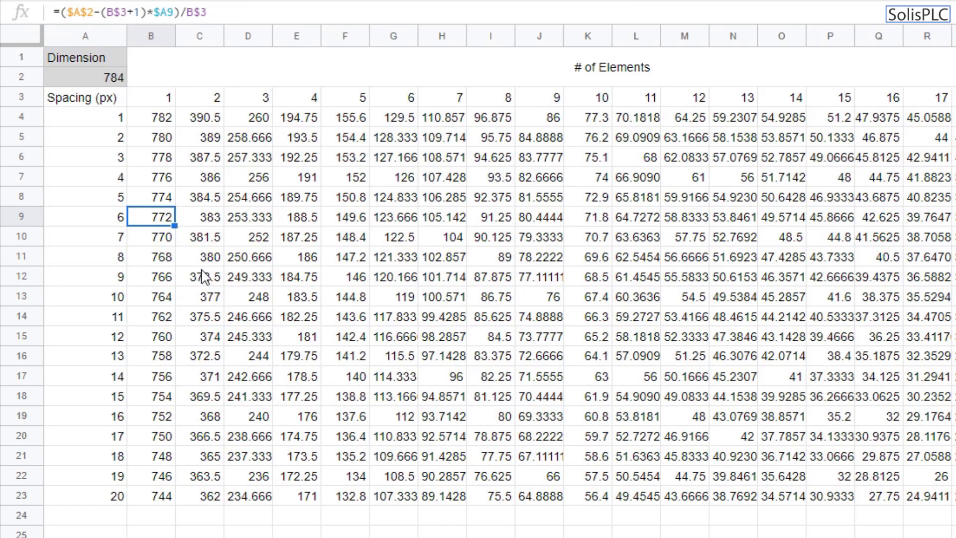
Examine the 8 px spacing row for different element counts, checking the element width for 4 elements
left_click(116, 263)
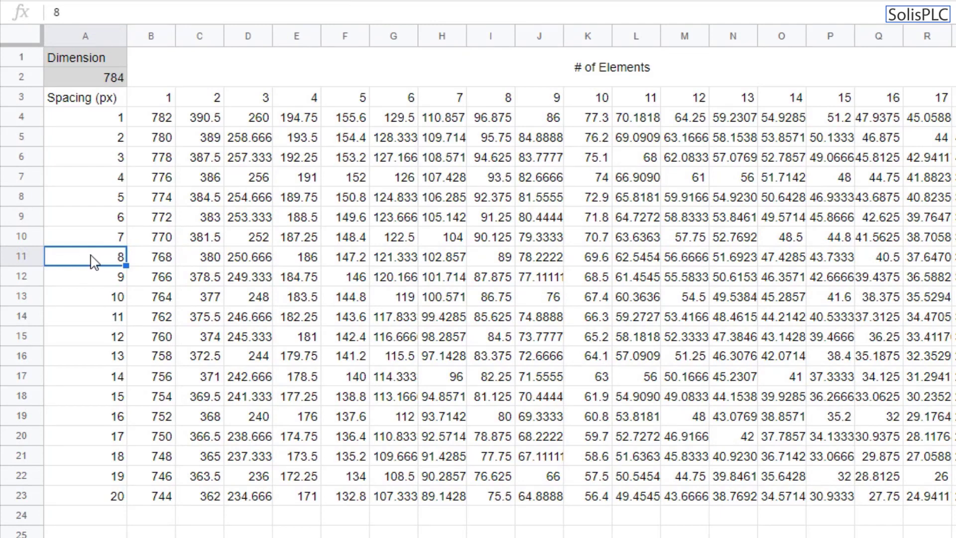
left_click(199, 264)
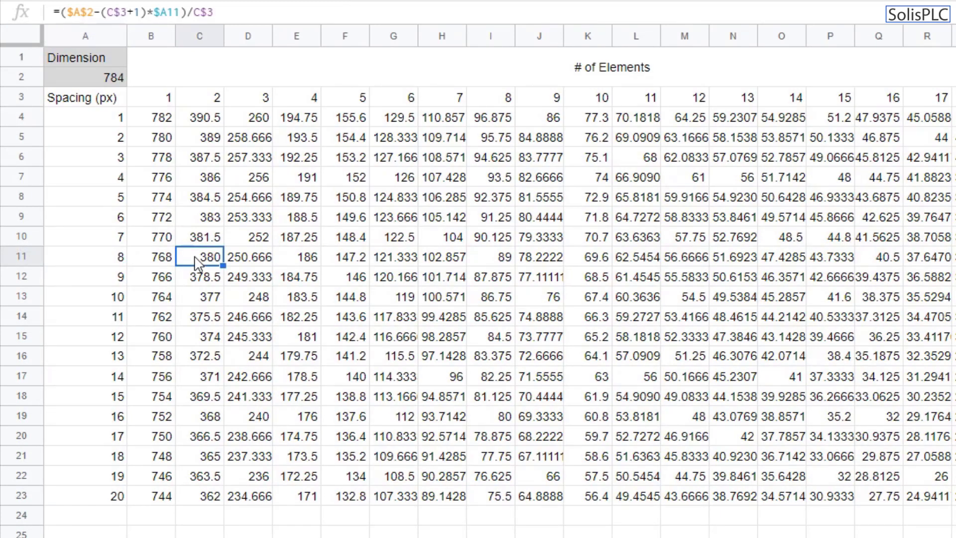
left_click(265, 267)
left_click(297, 269)
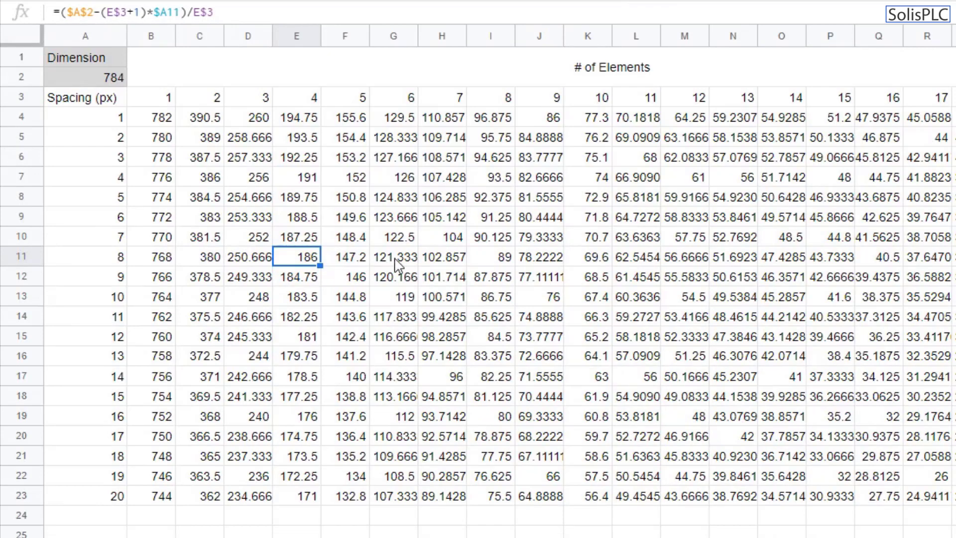
left_click(309, 100)
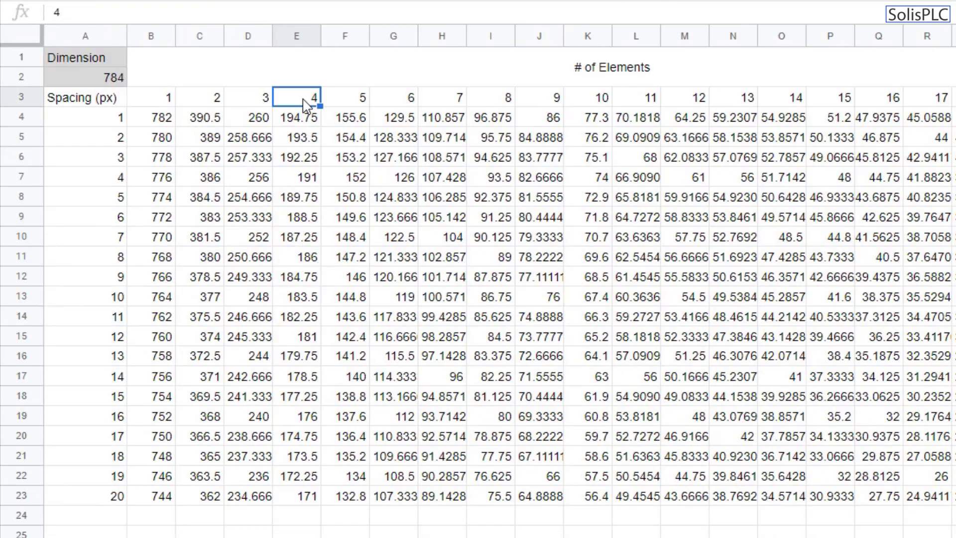
left_click(309, 260)
left_click(116, 263)
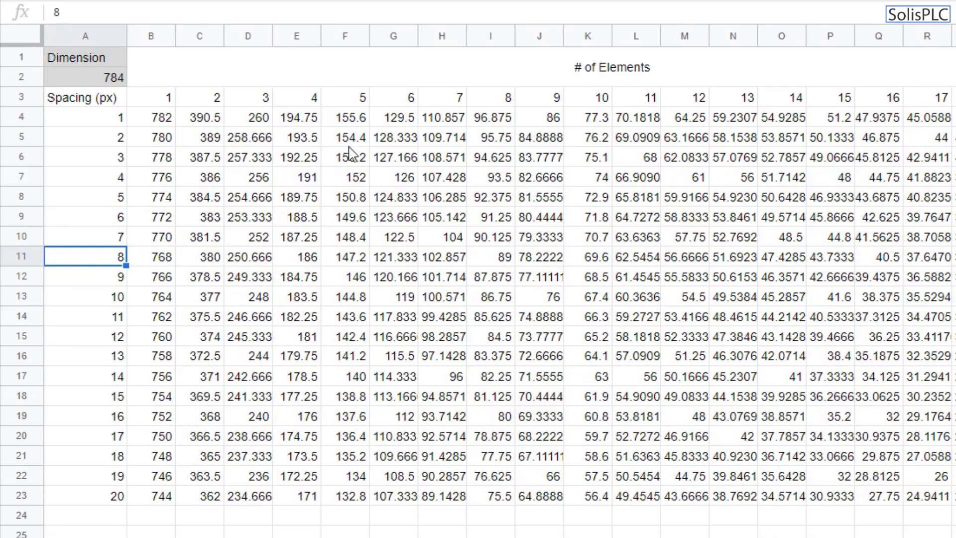
left_click(297, 101)
left_click(308, 259)
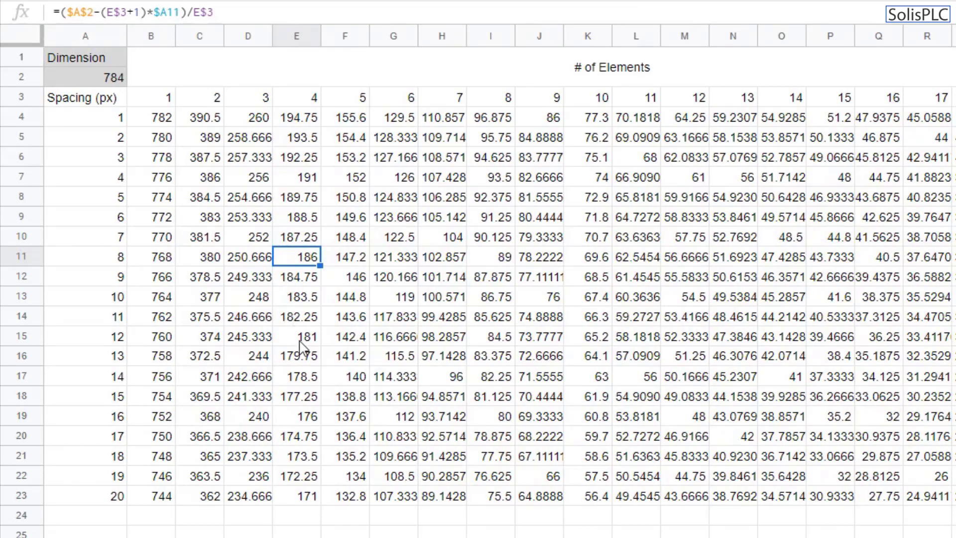
Compare element widths for 5, 6 and 8 elements at spacings between 7 and 10 px
left_click(404, 238)
left_click(493, 264)
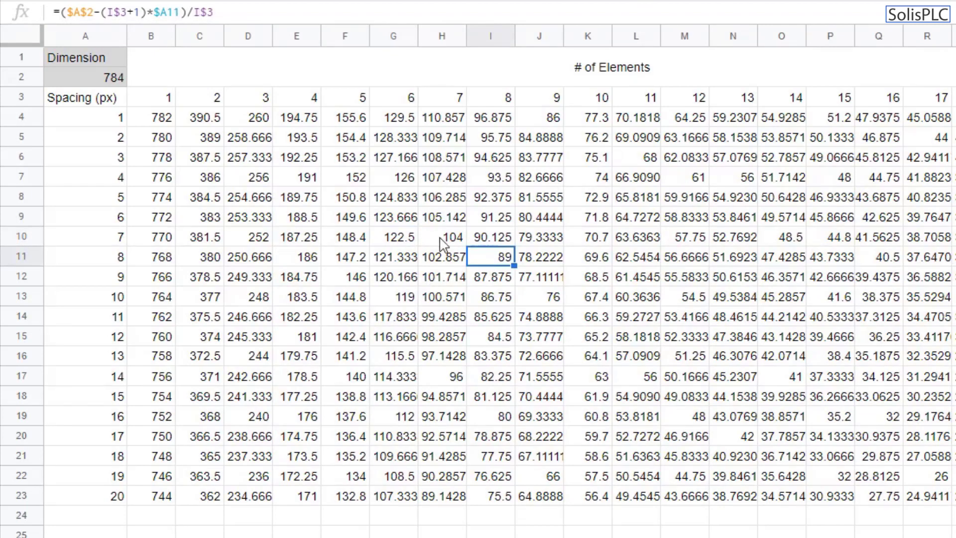
left_click(398, 238)
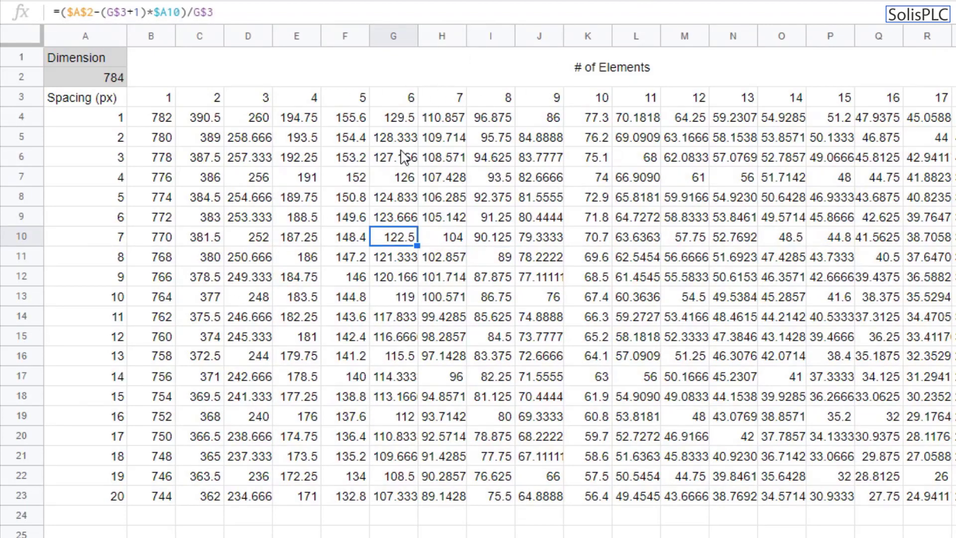
left_click(357, 104)
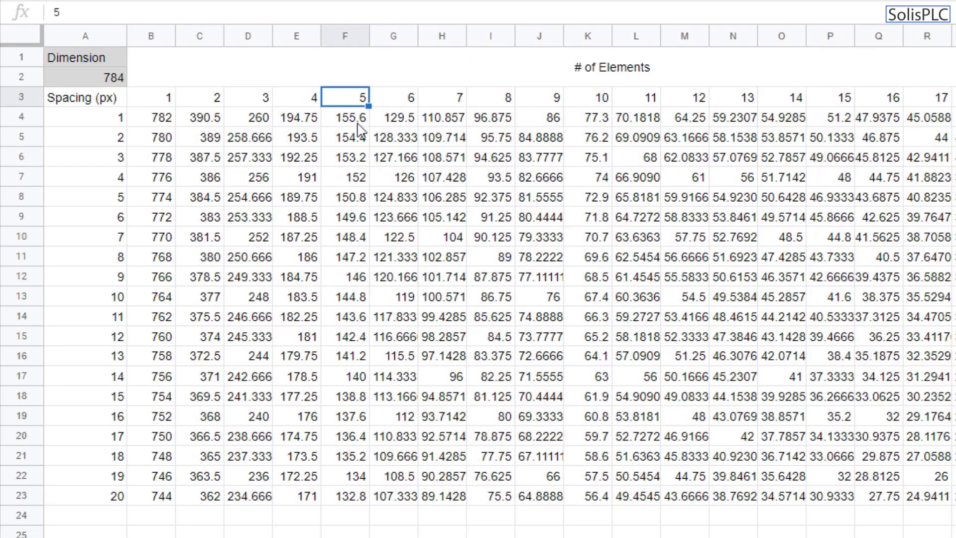
left_click(398, 300)
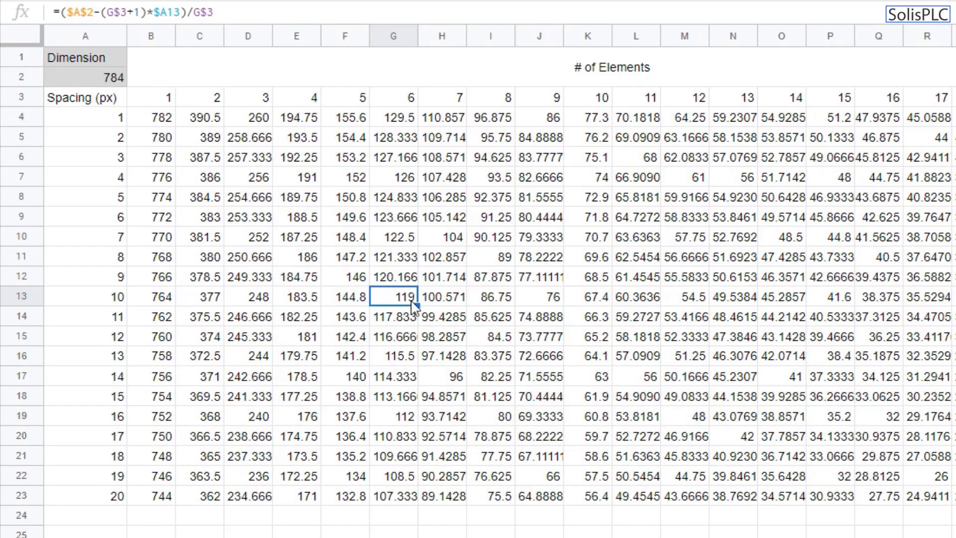
left_click(396, 260)
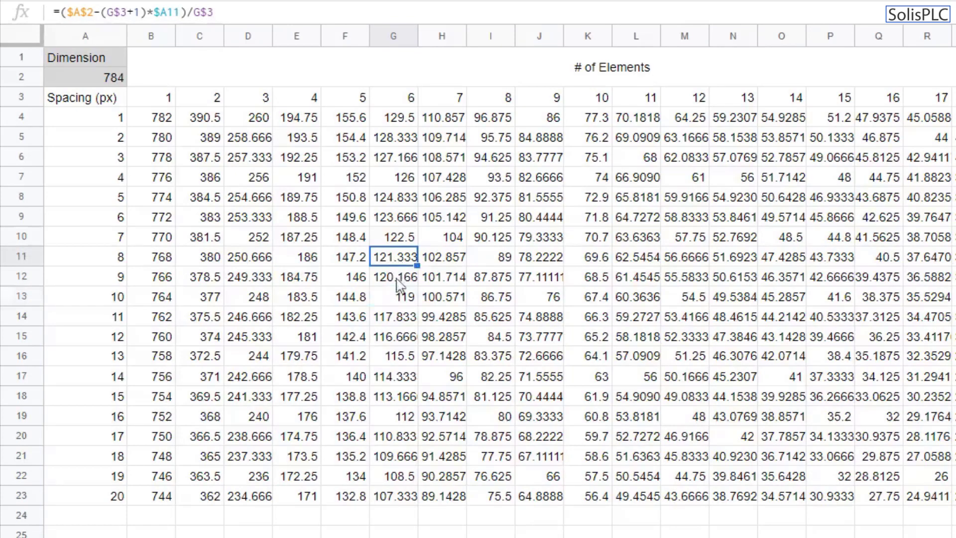
Check the width for 6 elements at 10 px spacing, switch back to FactoryTalk View Studio and close the gray bar's properties
left_click(399, 296)
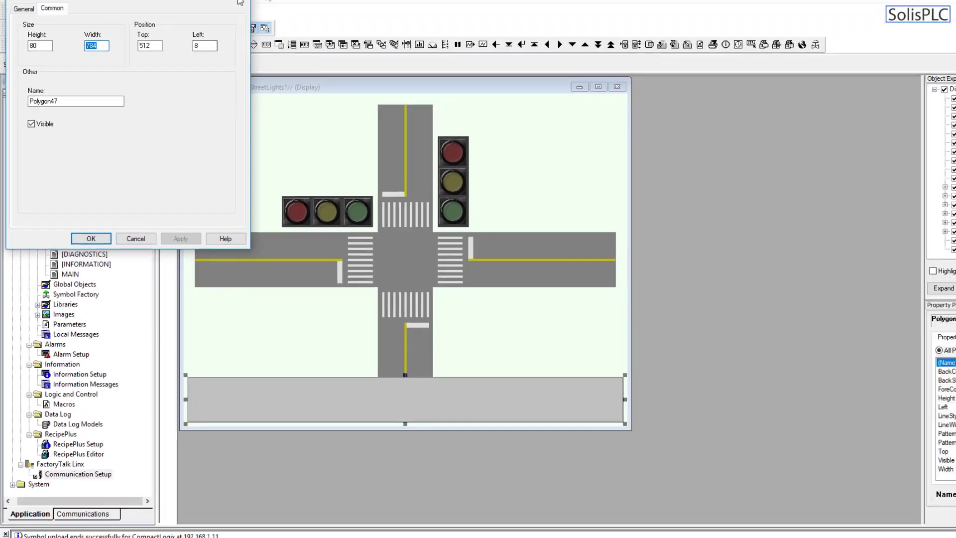
left_click(72, 234)
Draw a Goto Display button about 127 px wide and 64 px high in the empty area above the gray bar's left end
left_click(68, 17)
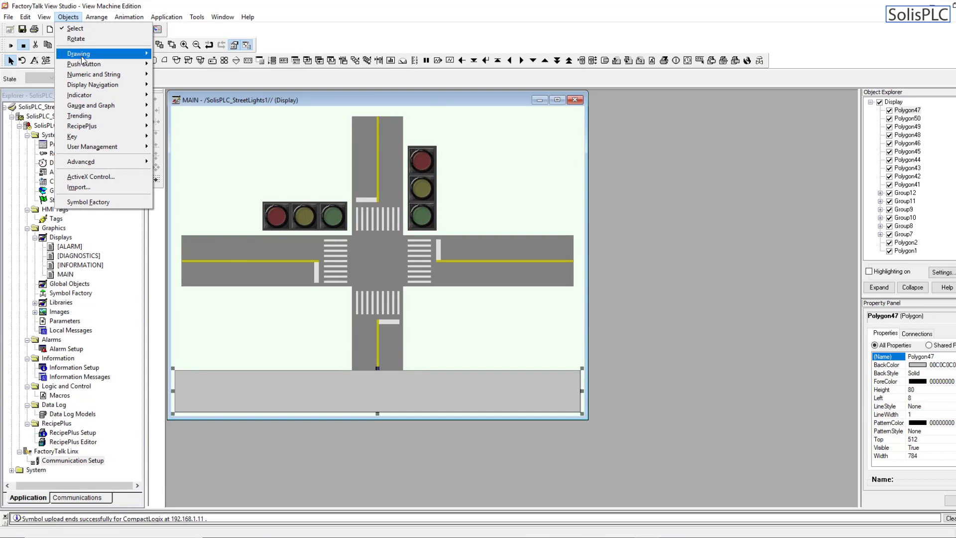
mouse_move(102, 96)
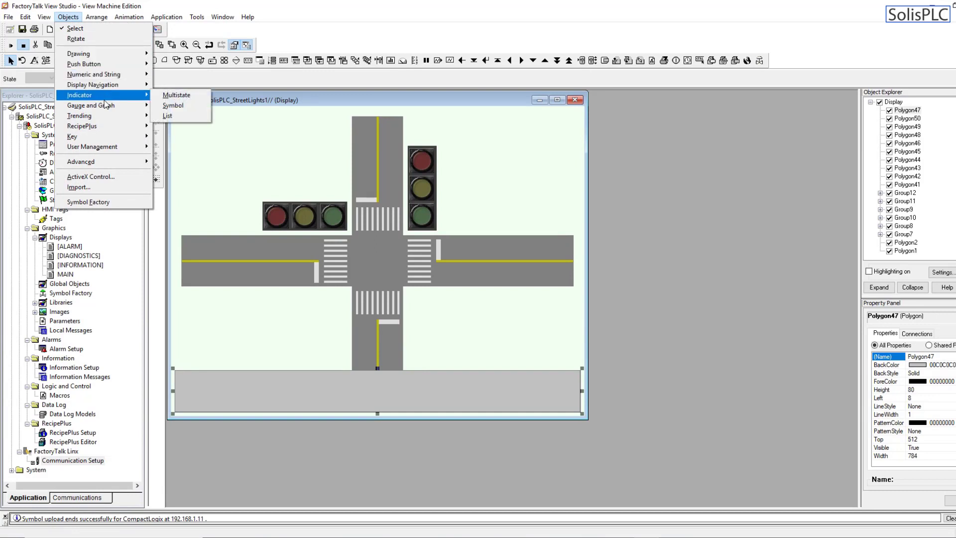
left_click(164, 88)
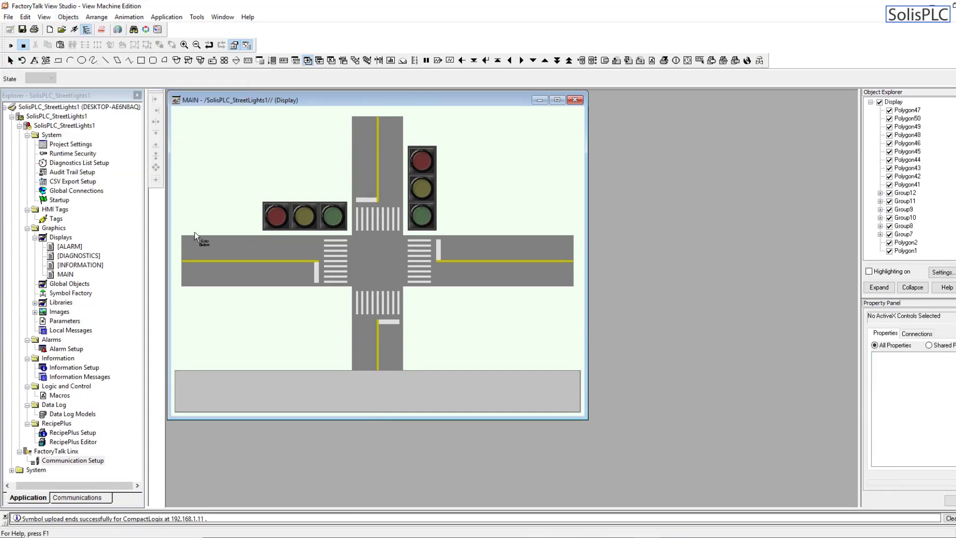
left_click_drag(193, 314, 259, 347)
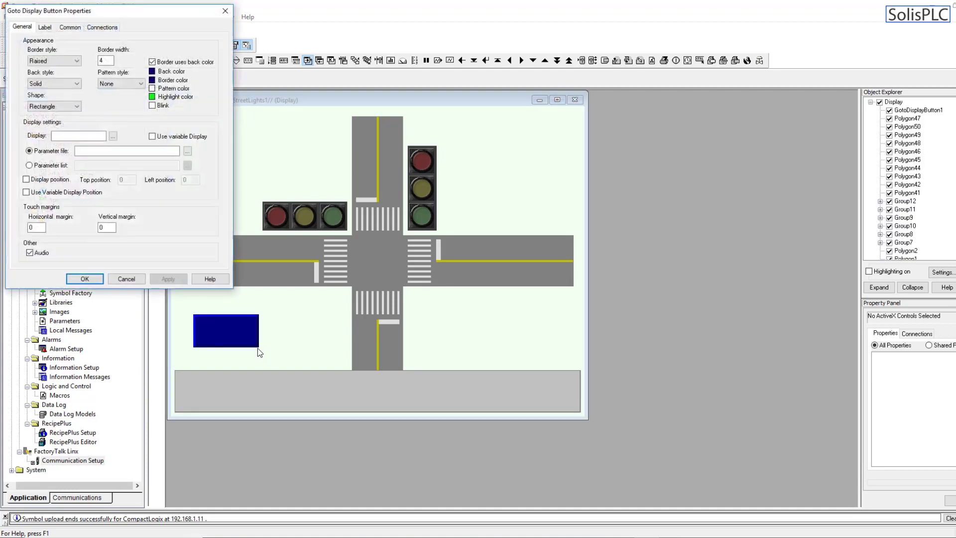
Set the Goto Display button's width to 119 px and apply it
left_click(65, 28)
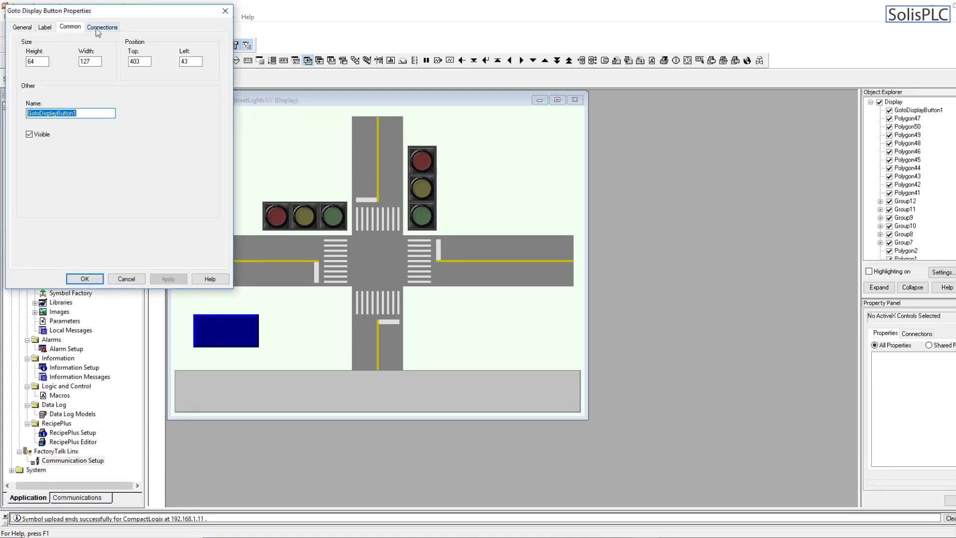
left_click(46, 61)
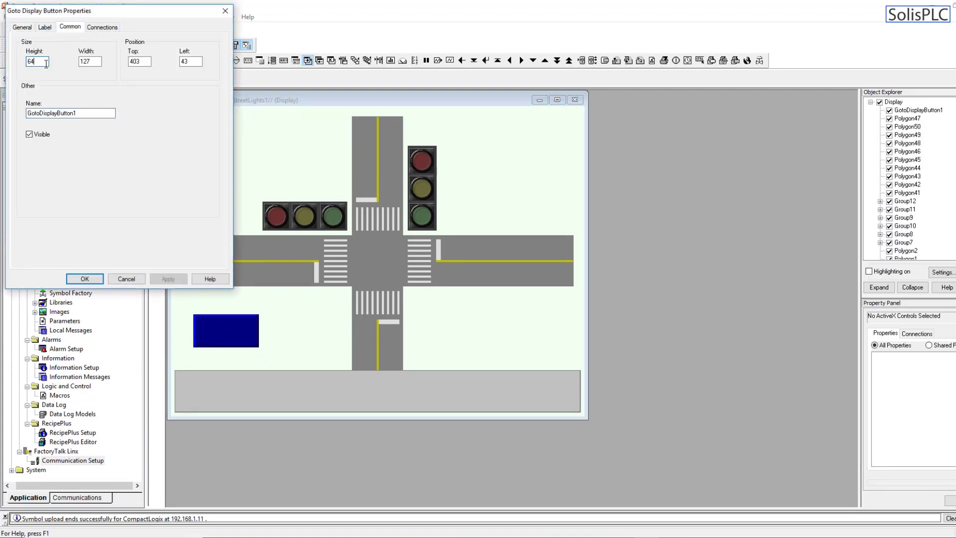
double_click(84, 62)
type("119")
left_click(161, 276)
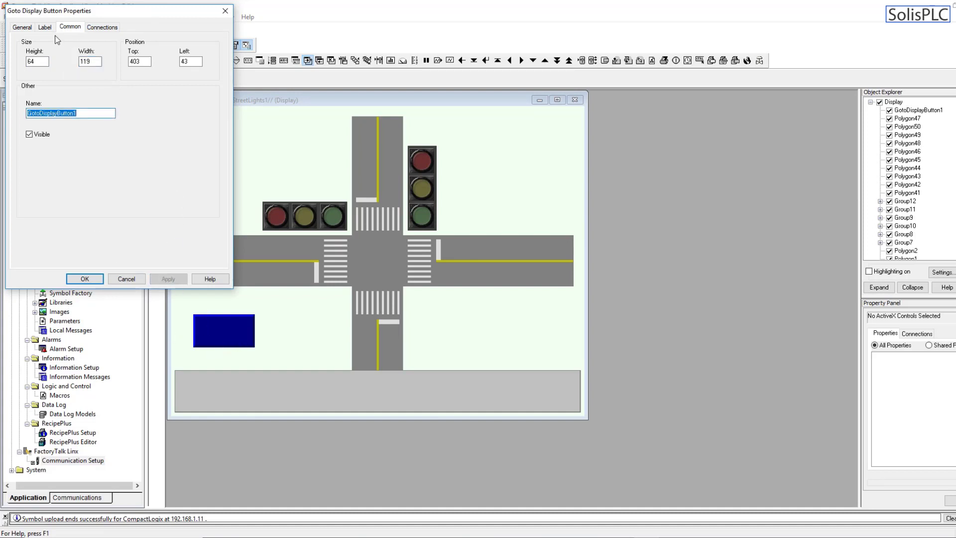
Caption the button "System Overview" on two lines with font size 14, and accept its properties
left_click(44, 28)
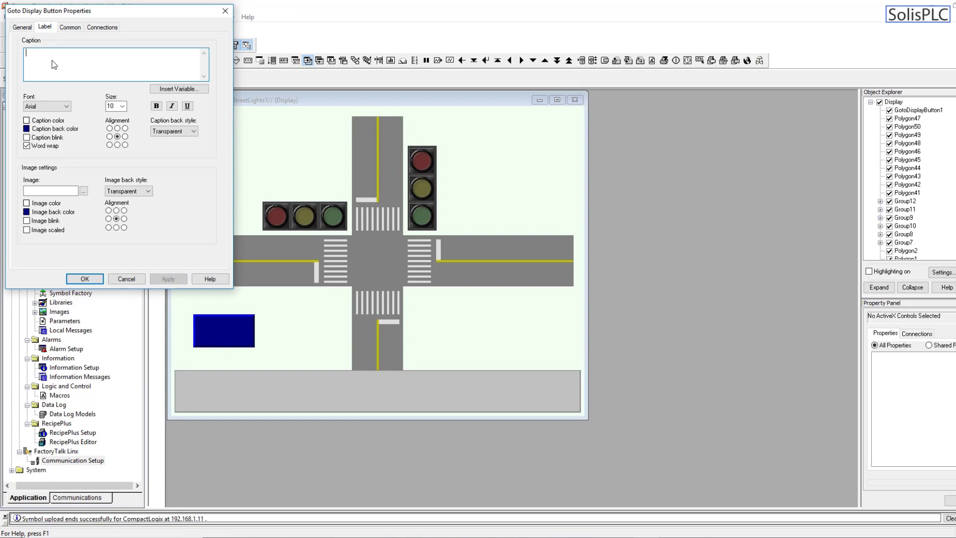
type("System")
left_click(169, 279)
left_click(122, 106)
left_click(117, 149)
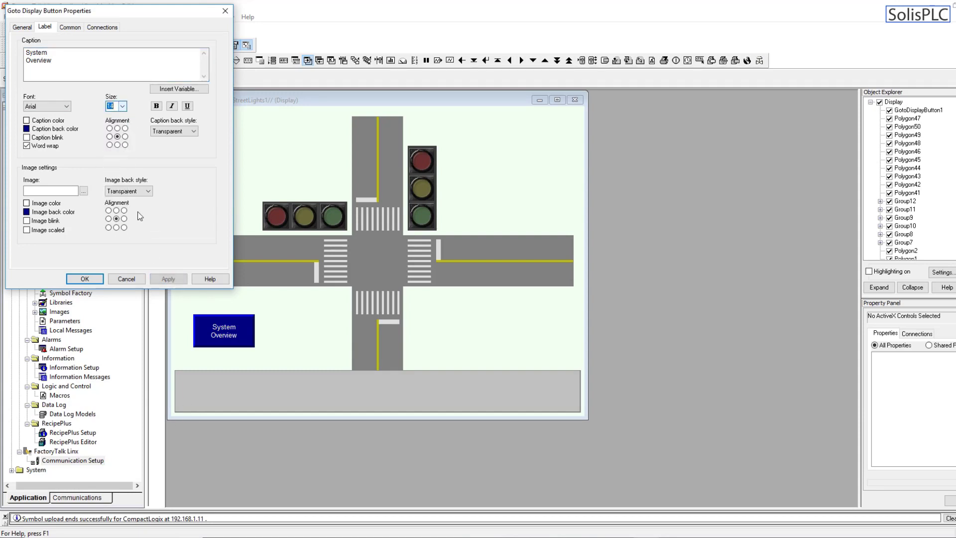
left_click(168, 280)
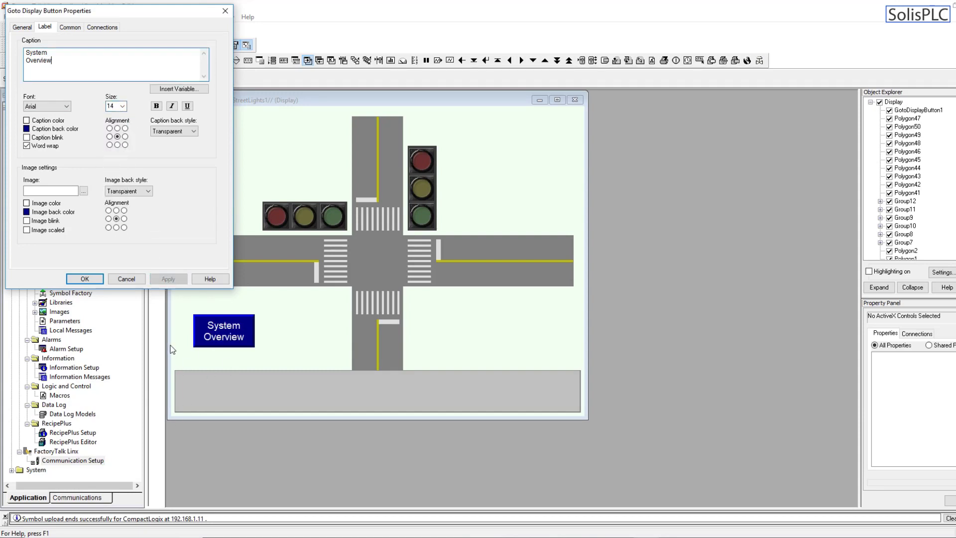
left_click(85, 279)
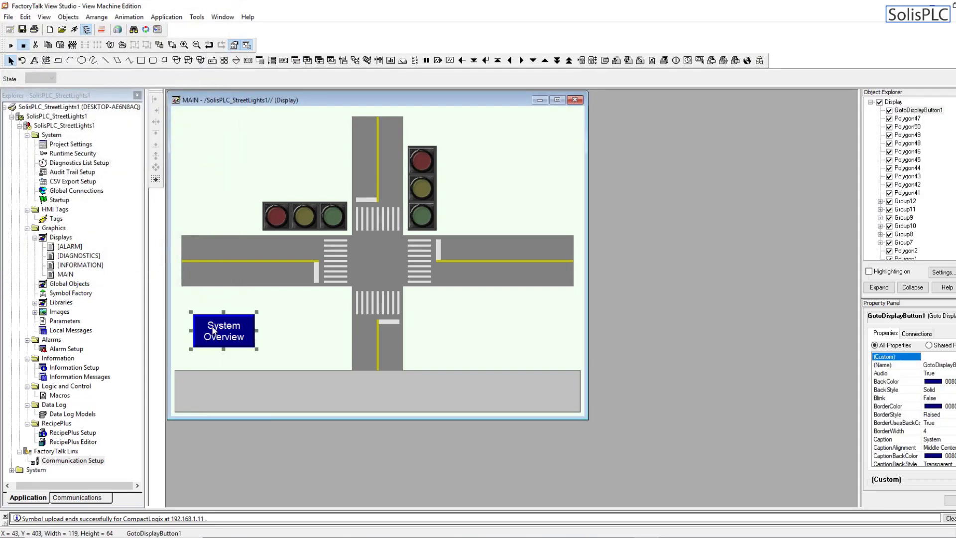
Move the System Overview button onto the left end of the gray bar at X 16, Y 520
left_click_drag(207, 327, 206, 390)
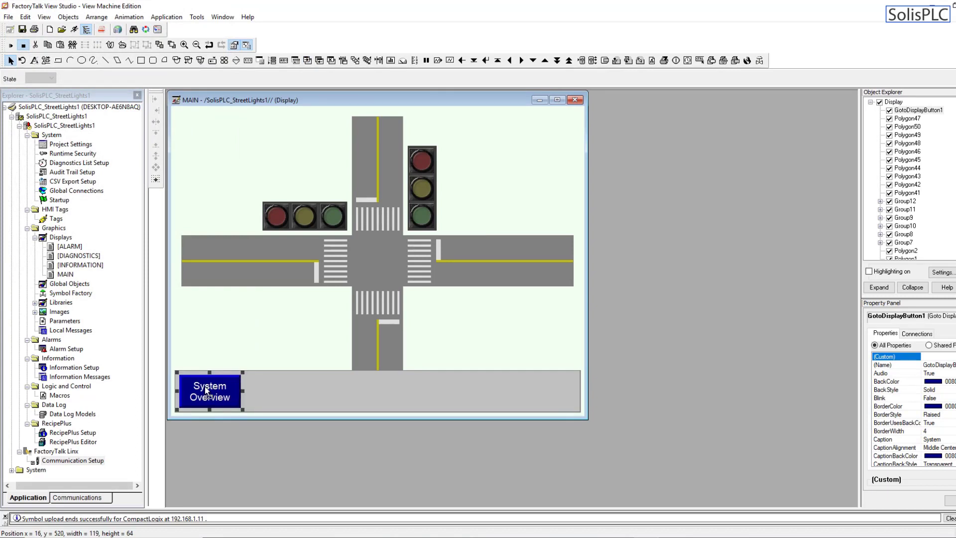
left_click(236, 330)
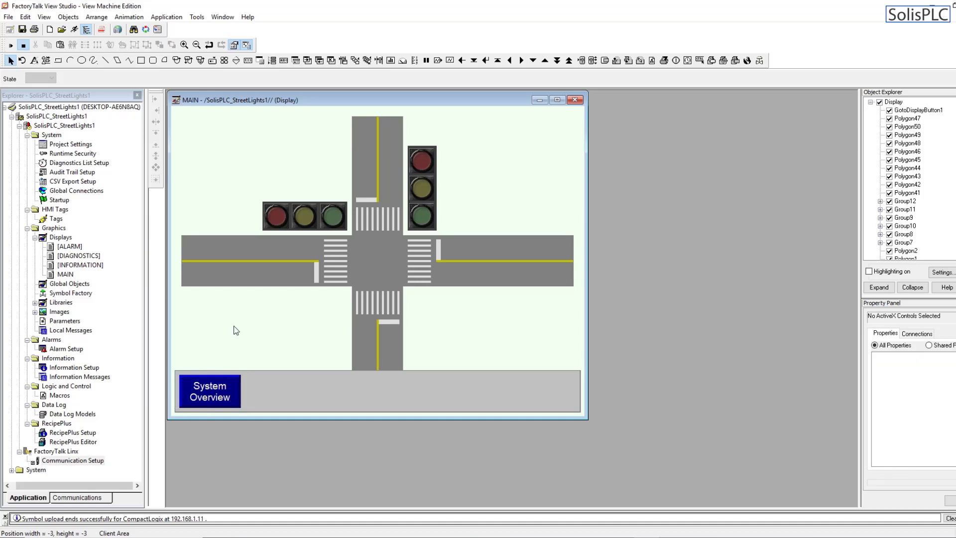
Duplicate the System Overview button five times and spread the copies along the gray bar, placing the last at its right end at X 665, Y 520
left_click(218, 392)
key("ctrl+d")
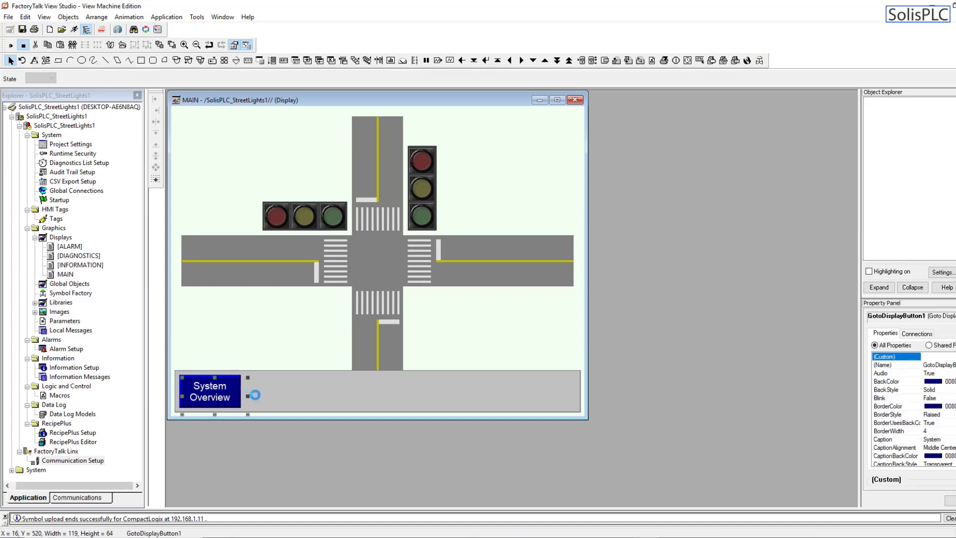
key("ctrl+d")
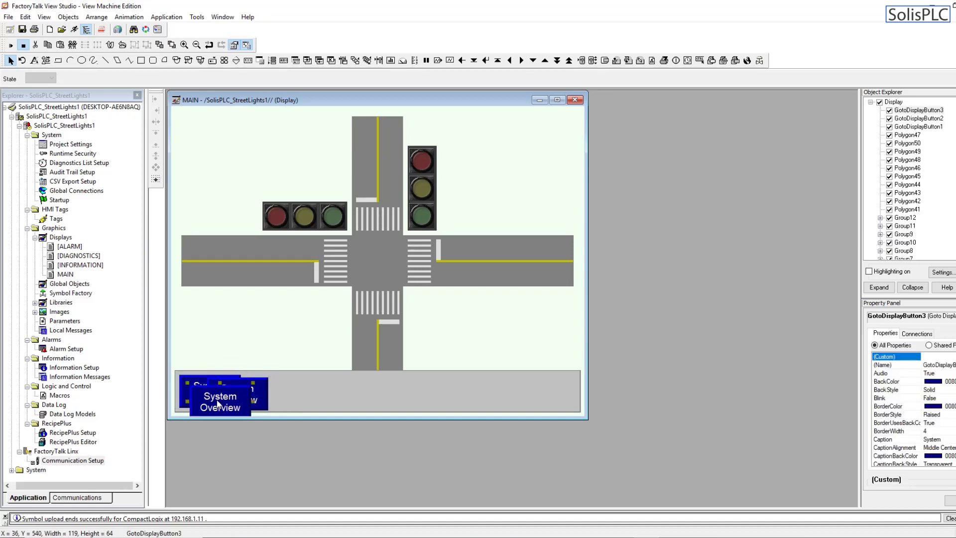
left_click_drag(218, 404, 304, 397)
key("ctrl+d")
left_click_drag(225, 412, 396, 390)
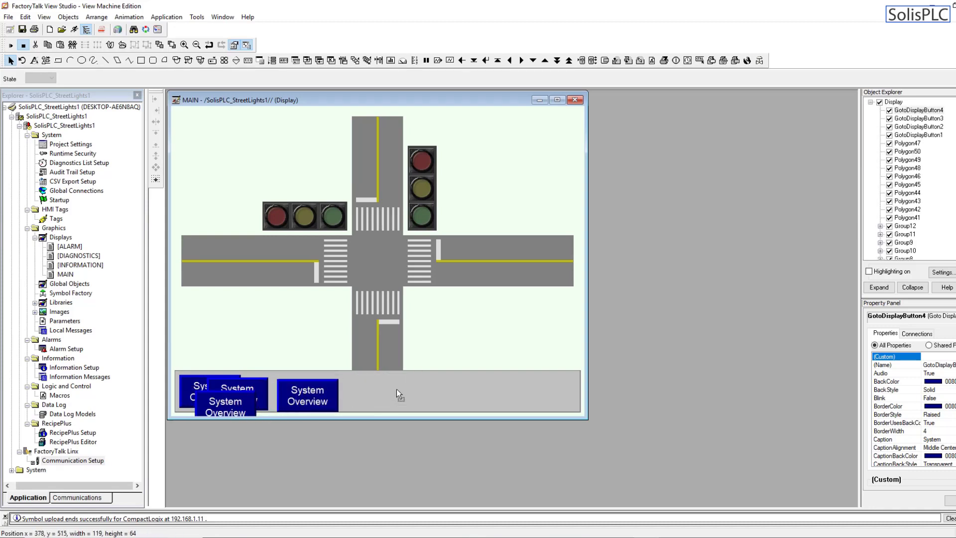
key("ctrl+d")
left_click_drag(222, 403, 471, 392)
key("ctrl+d")
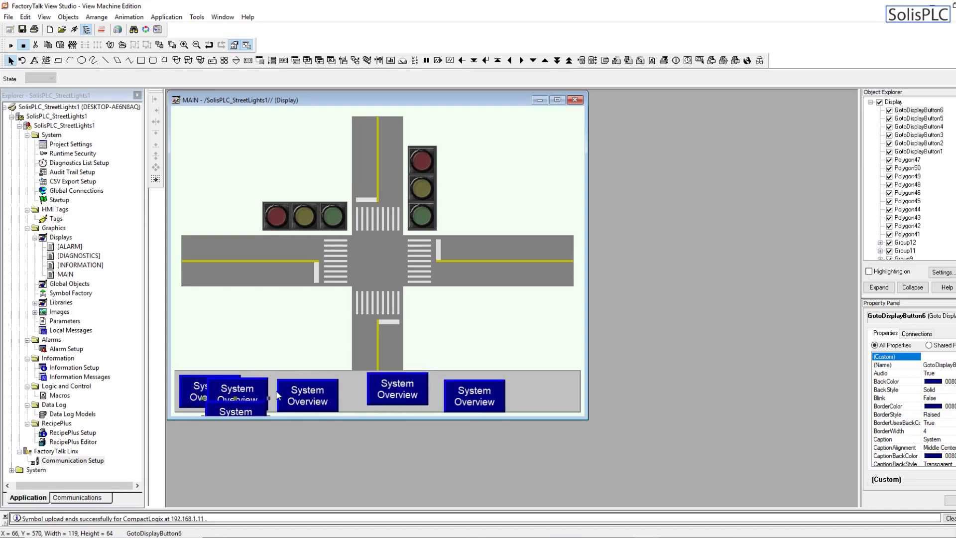
left_click_drag(230, 412, 543, 391)
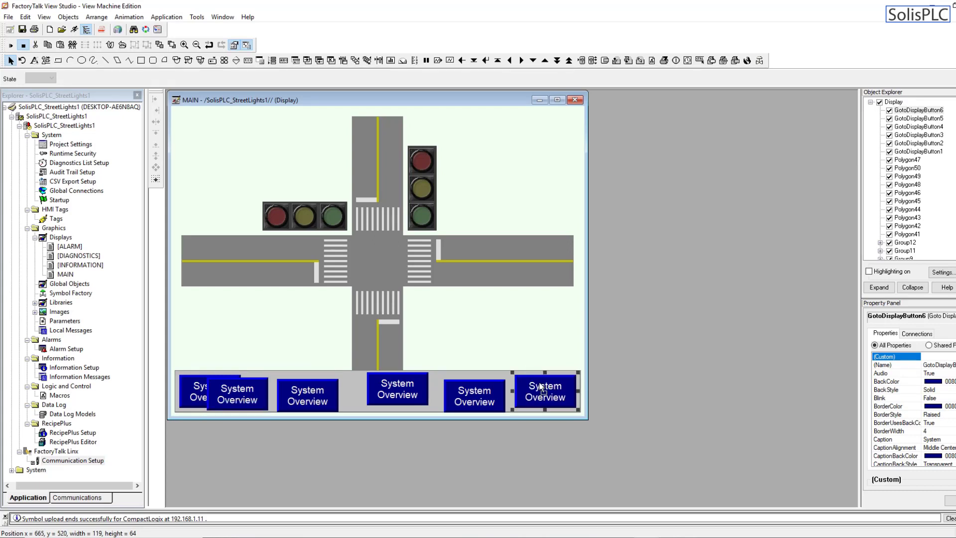
Align the tops of all six System Overview buttons and space them evenly horizontally, after lowering the fourth one slightly
left_click_drag(398, 384, 399, 391)
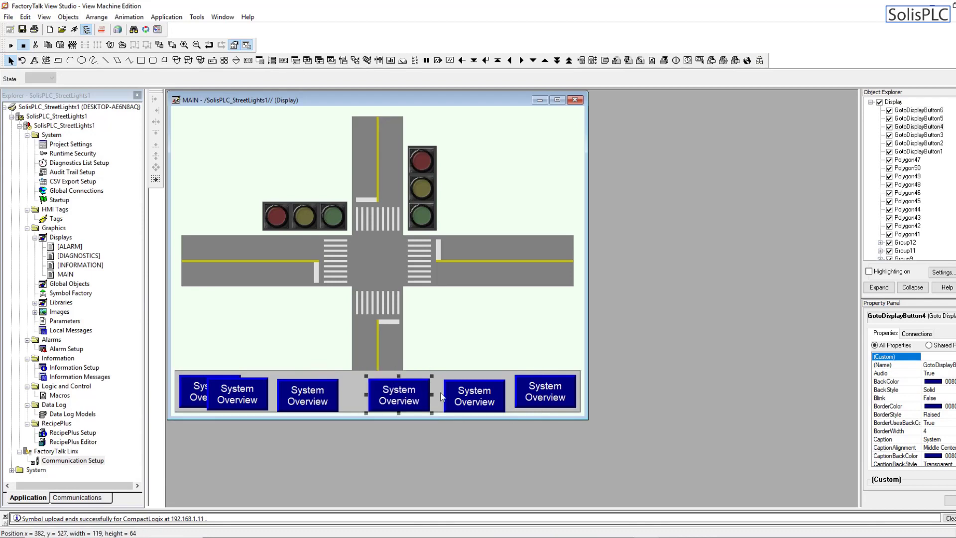
left_click(471, 394, "shift")
left_click(518, 394, "shift")
left_click(301, 394, "shift")
left_click(219, 396, "shift")
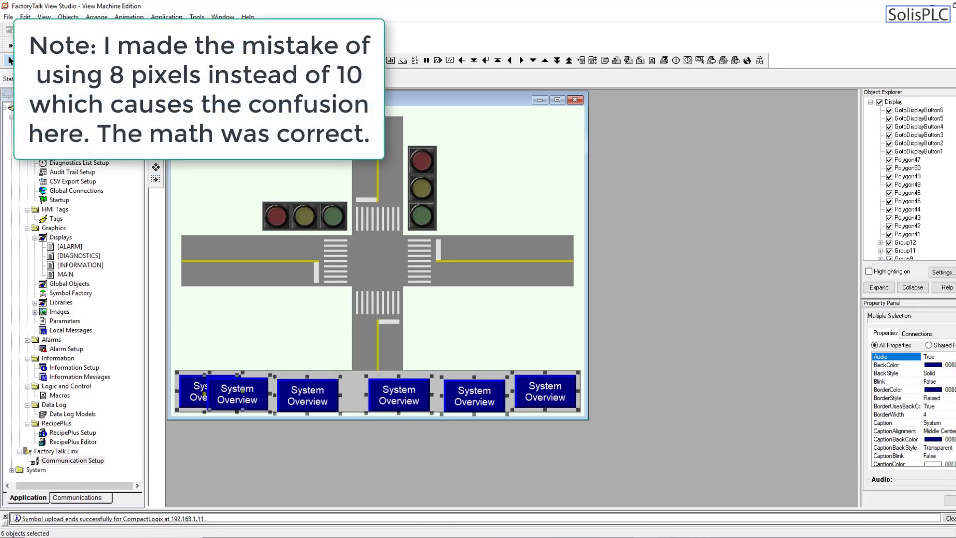
key("ctrl+shift+t")
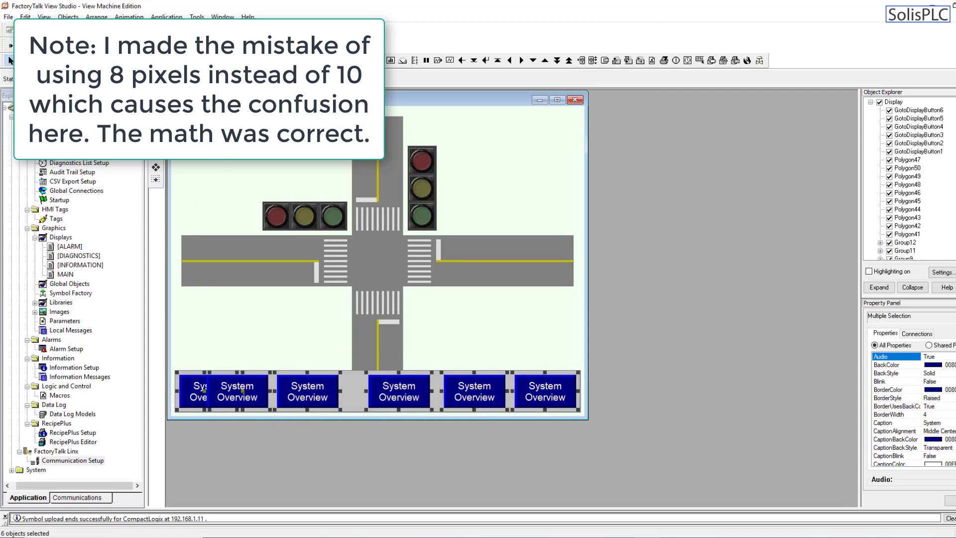
key("ctrl+shift+h")
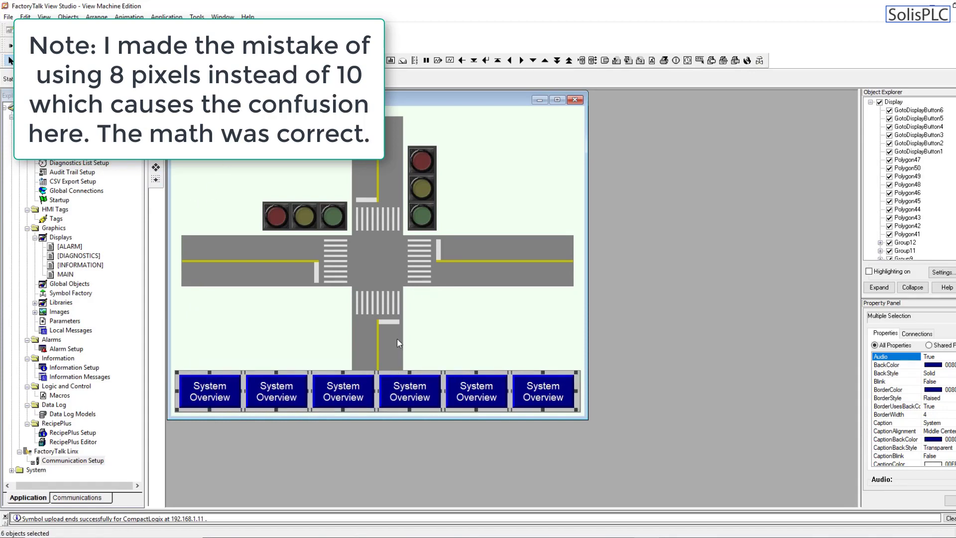
Try shifting the rightmost button a few pixels right and spacing all six buttons horizontally again
left_click(225, 409)
left_click(209, 397)
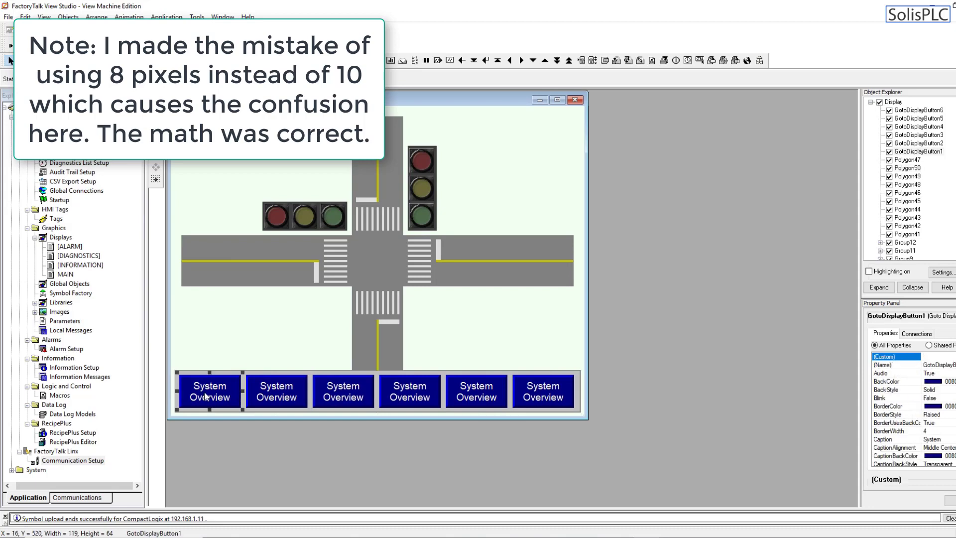
left_click(560, 396)
left_click_drag(558, 394, 560, 395)
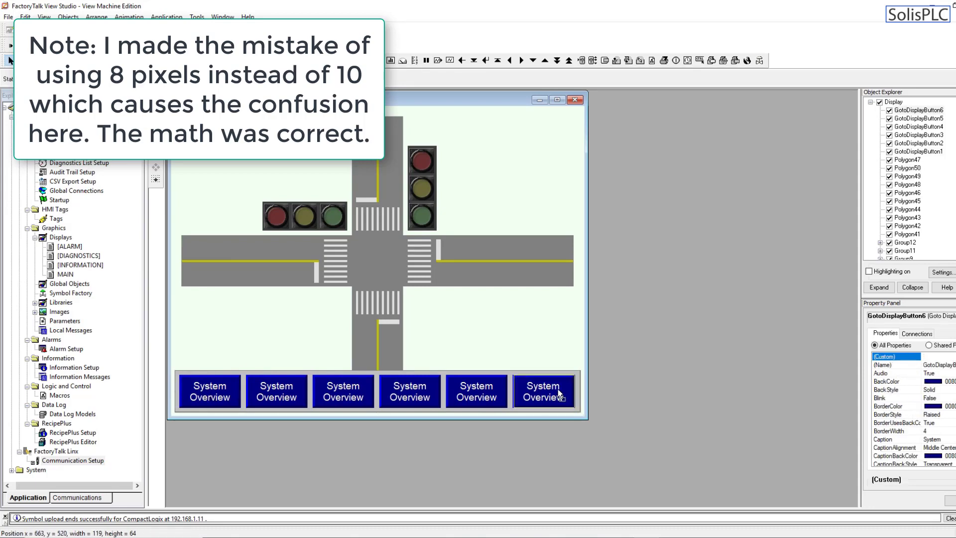
key("Right")
key("Right")
left_click(474, 396, "shift")
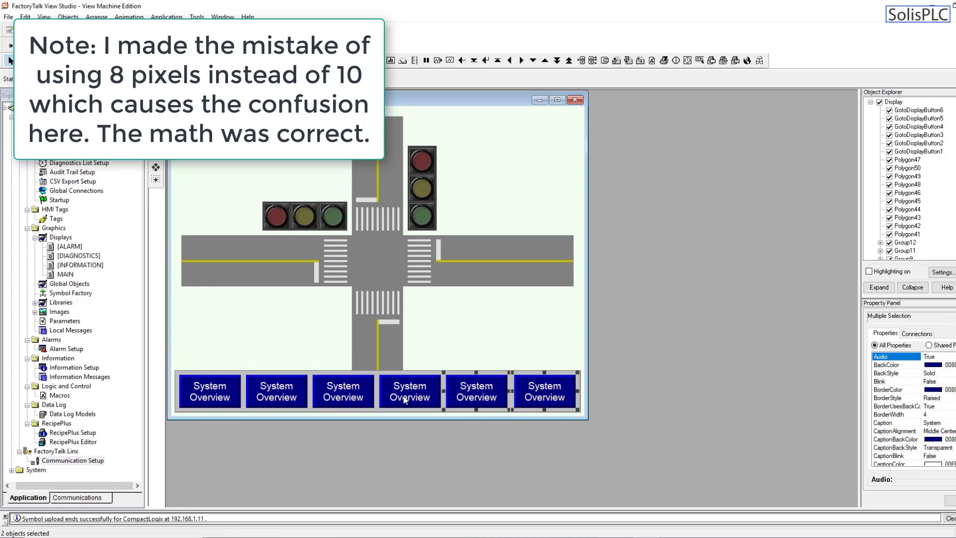
left_click(271, 393, "shift")
left_click(211, 393, "shift")
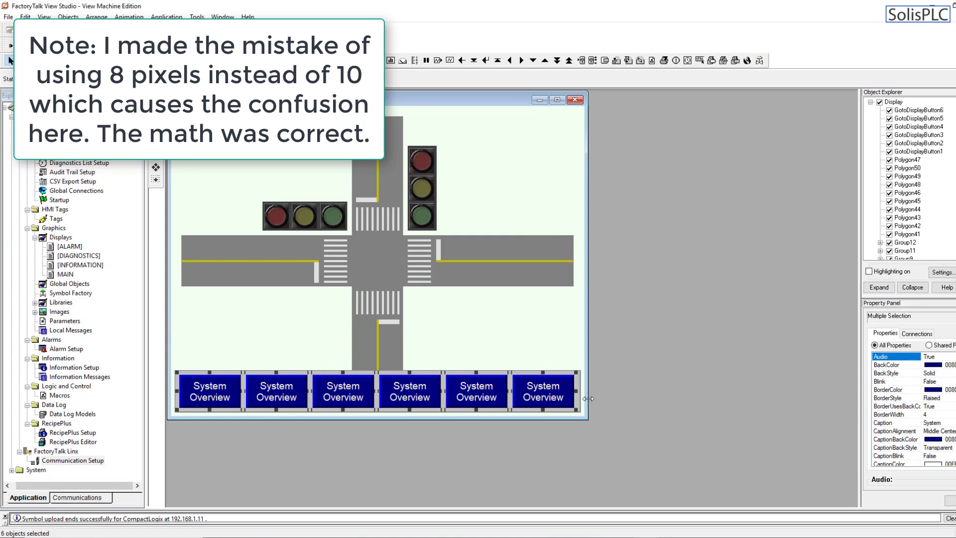
Move the rightmost button to X 666, Y 520, space all six buttons evenly horizontally, and clear the selection
left_click(546, 397)
left_click(547, 396)
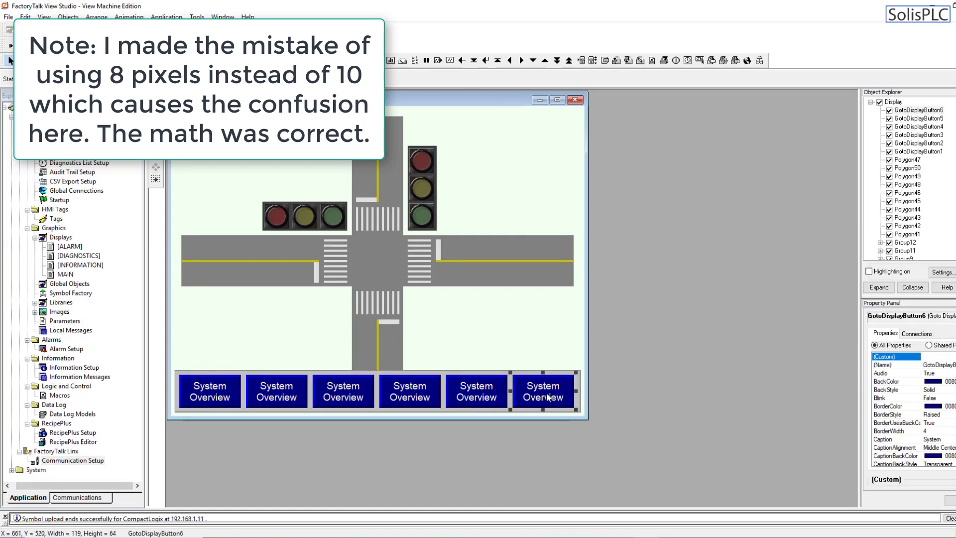
left_click_drag(547, 393, 548, 393)
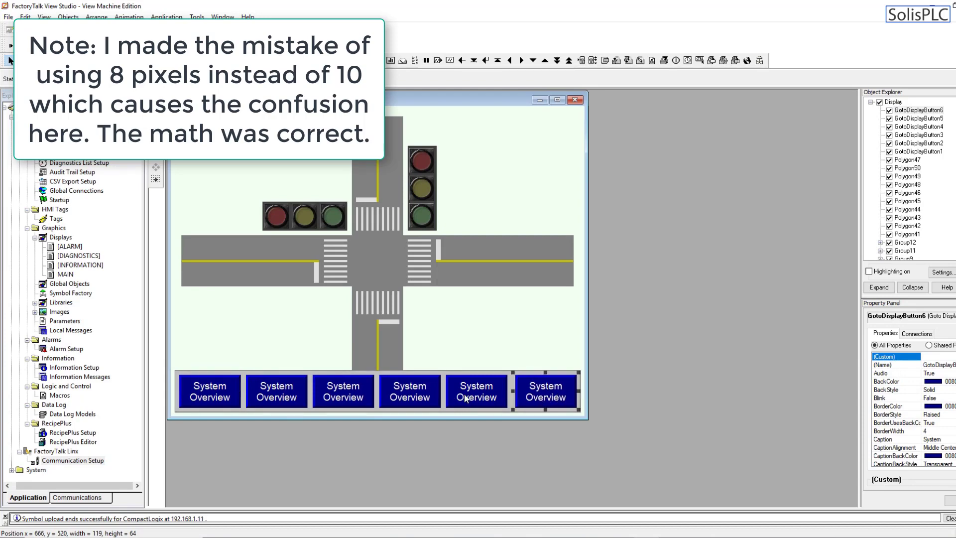
left_click(419, 396, "shift")
left_click(360, 388, "shift")
left_click(276, 398, "shift")
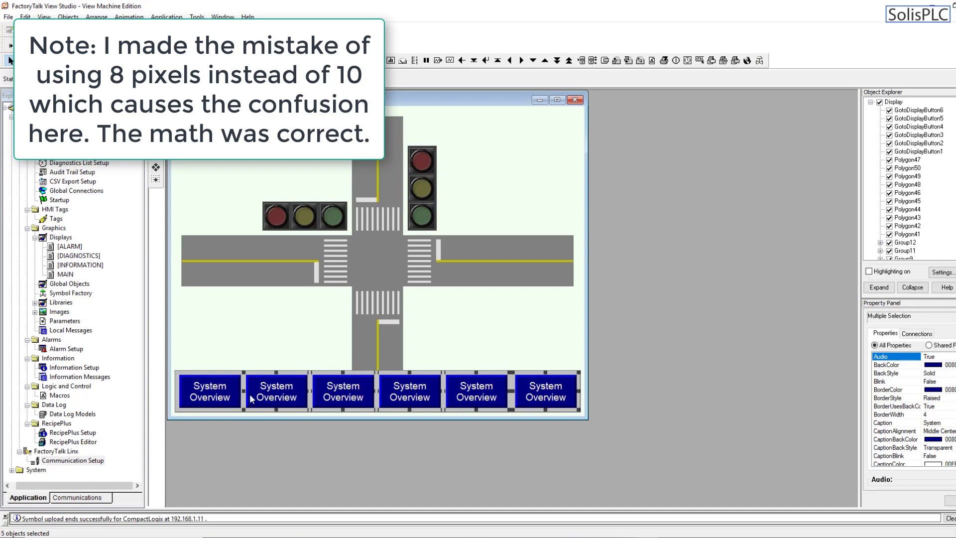
left_click(217, 397, "shift")
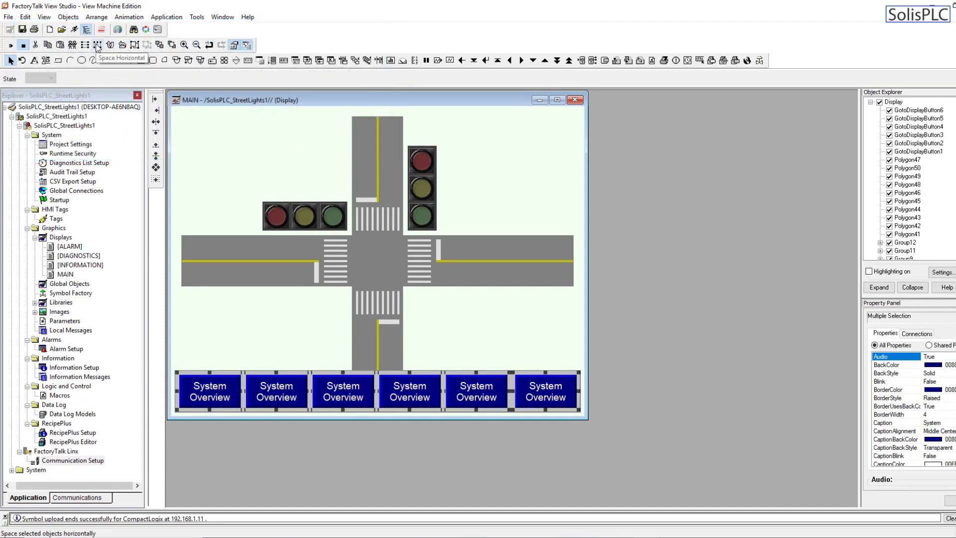
left_click(98, 45)
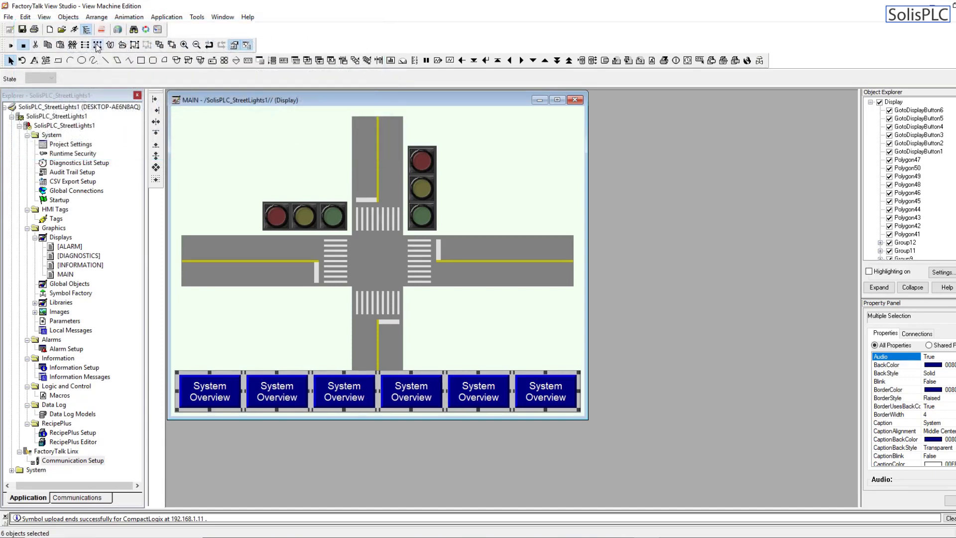
left_click(516, 315)
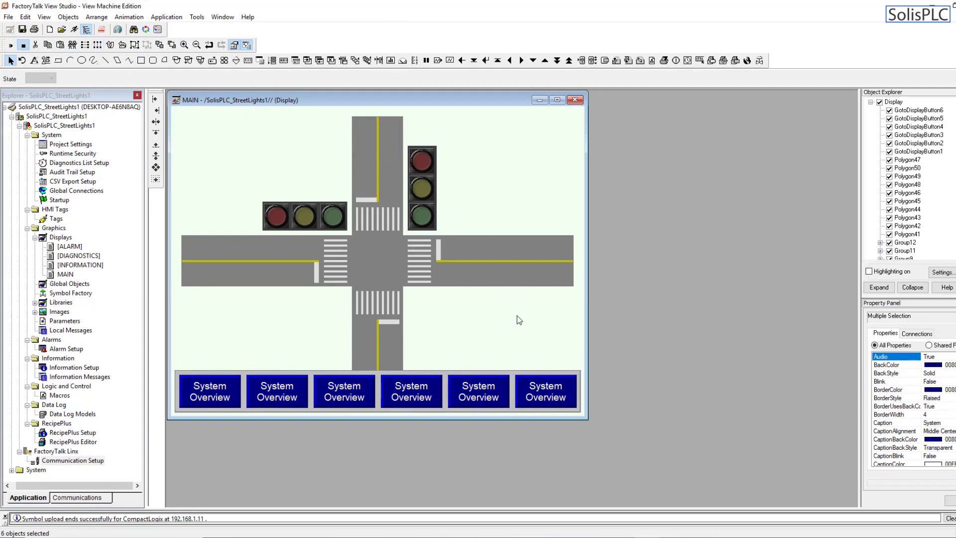
Move the rightmost System Overview button one pixel left, to X 665, Y 520
left_click(529, 396)
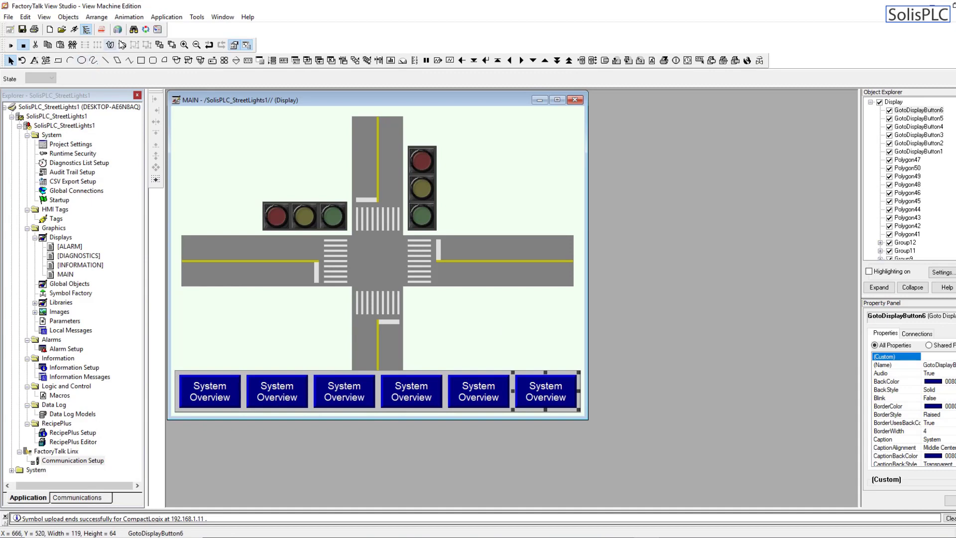
left_click(184, 44)
left_click(184, 44)
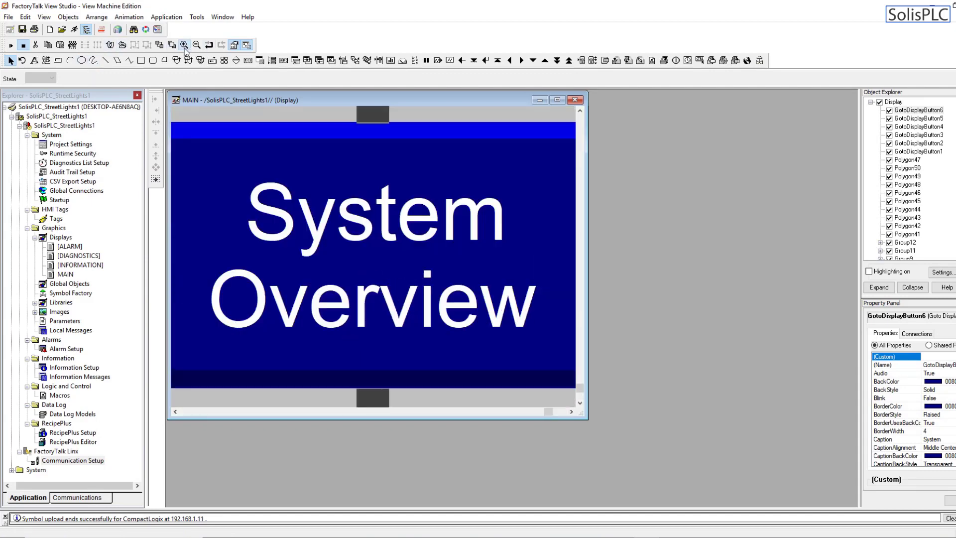
scroll(557, 392, "right", 3)
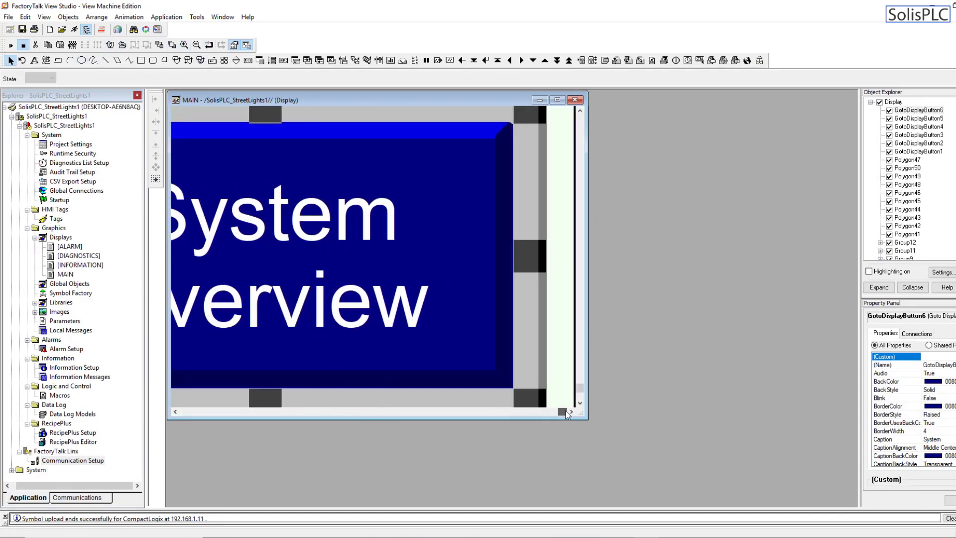
scroll(580, 393, "down", 3)
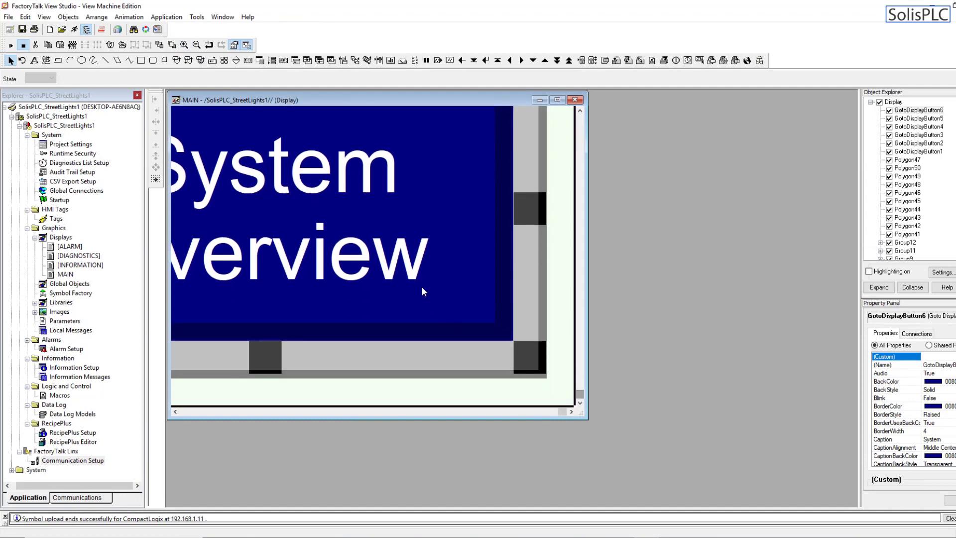
left_click_drag(414, 280, 411, 281)
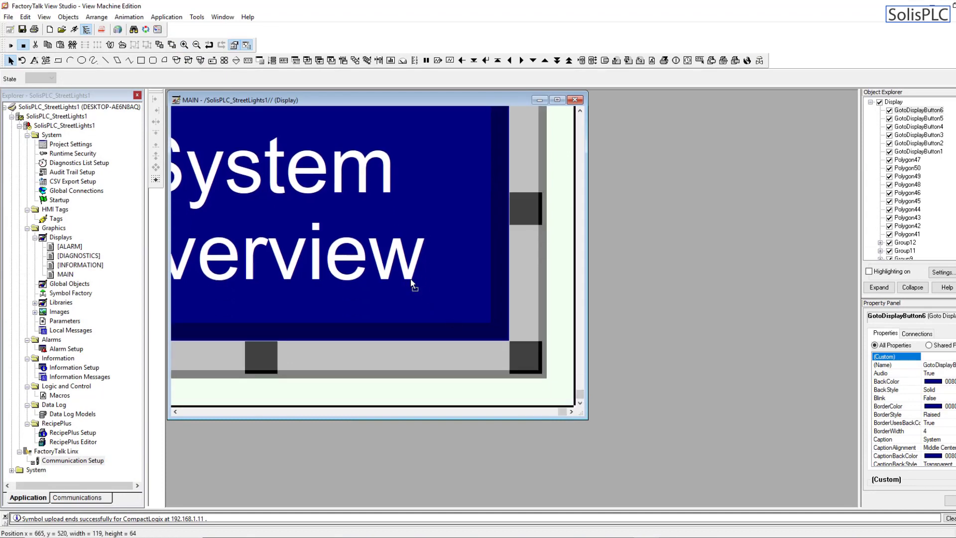
Compare the positions of the gray bar and the first and last buttons to check the margins at both ends
left_click(444, 357)
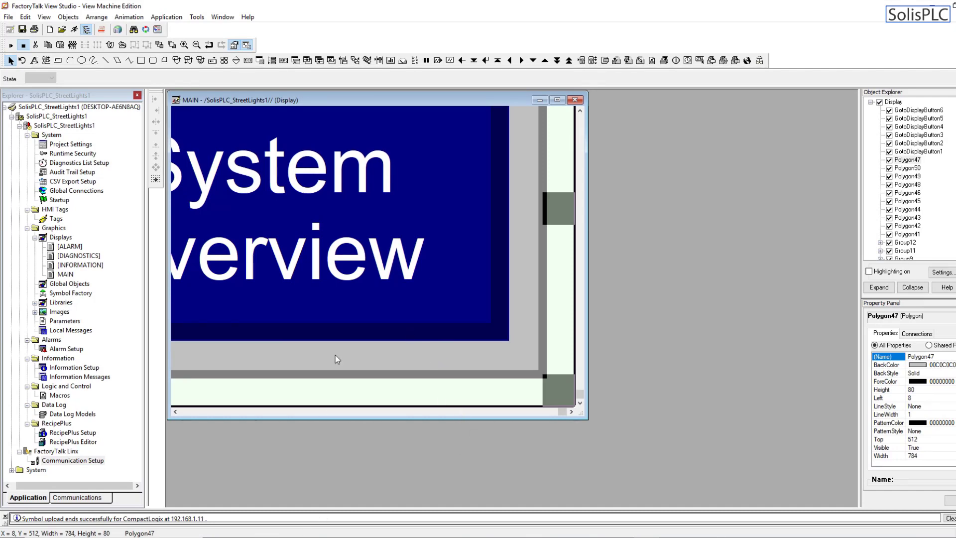
left_click_drag(562, 411, 185, 411)
left_click(321, 299)
left_click(306, 286)
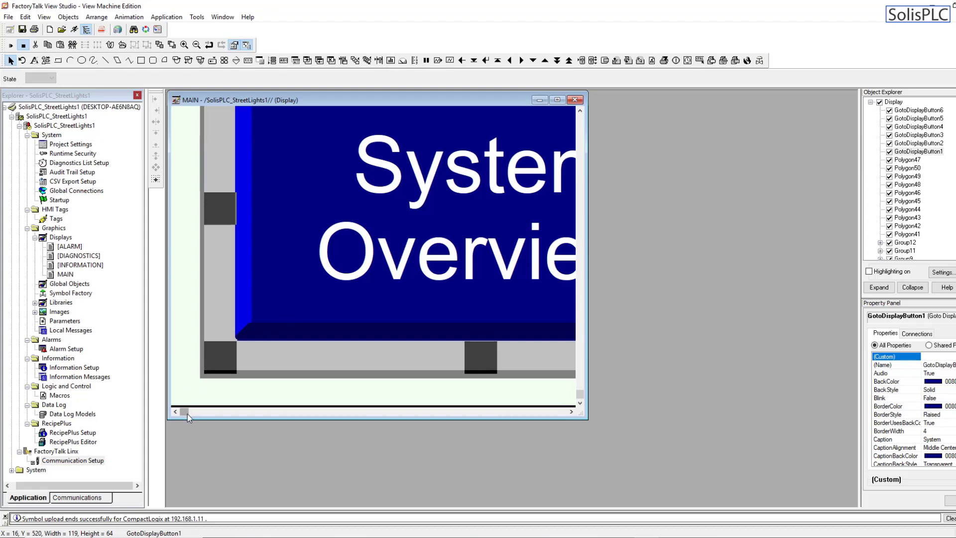
left_click_drag(187, 412, 586, 402)
left_click(416, 285)
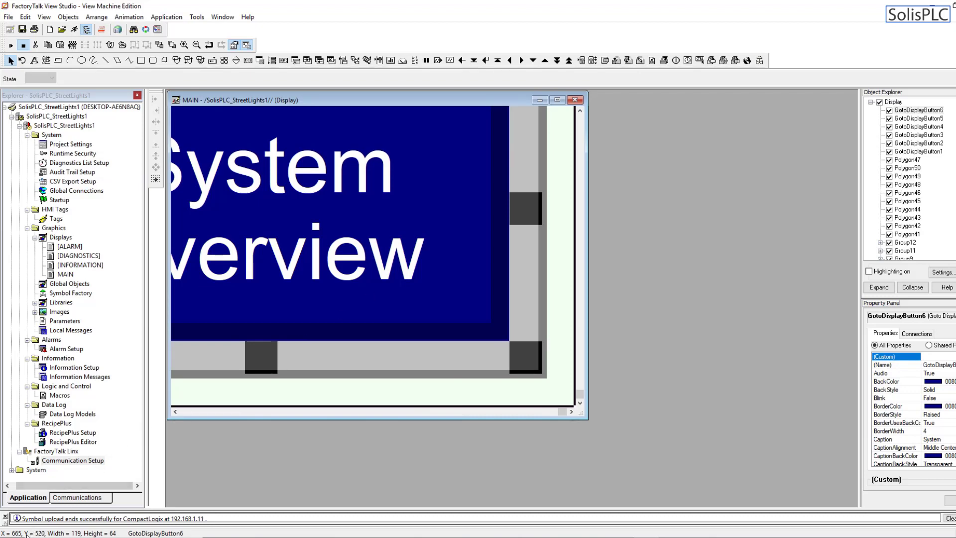
left_click(485, 358)
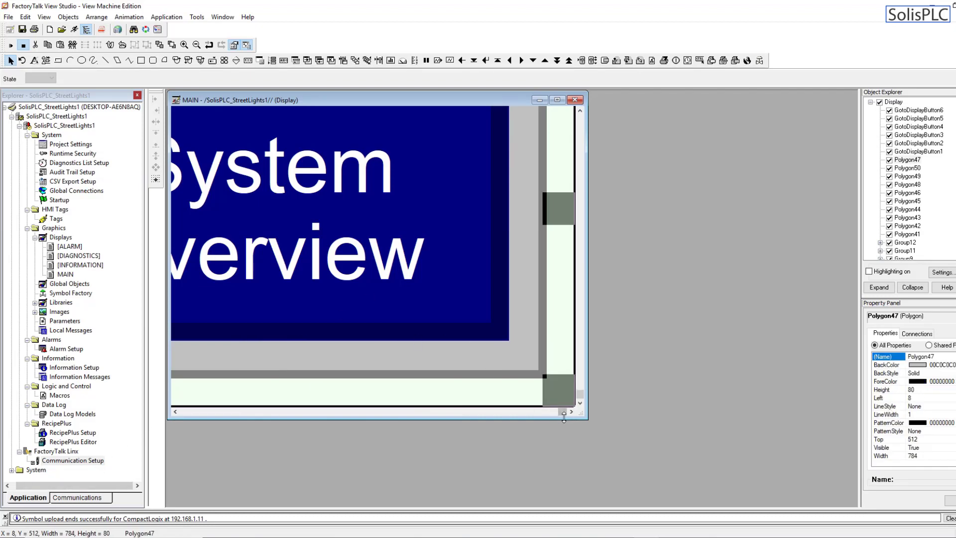
Save the MAIN display
left_click_drag(561, 414, 489, 408)
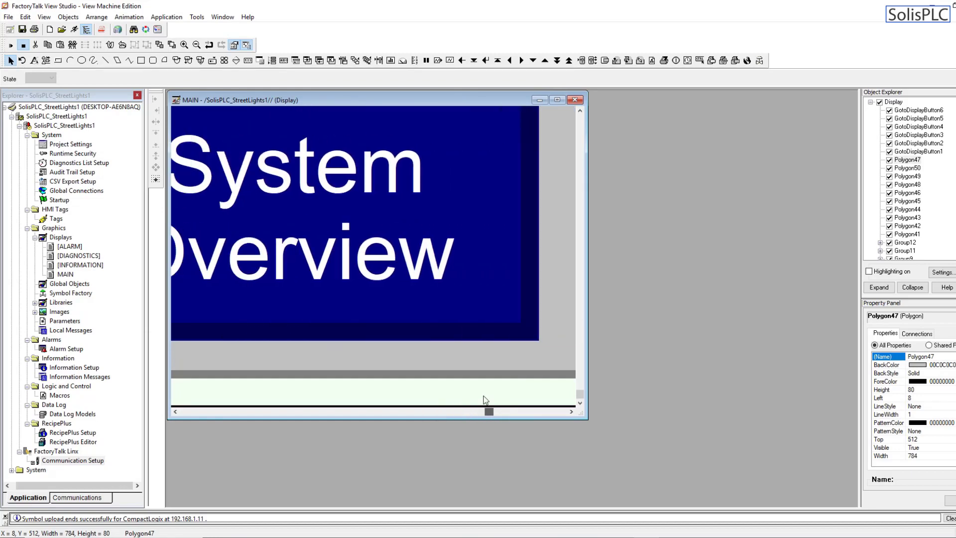
left_click(23, 45)
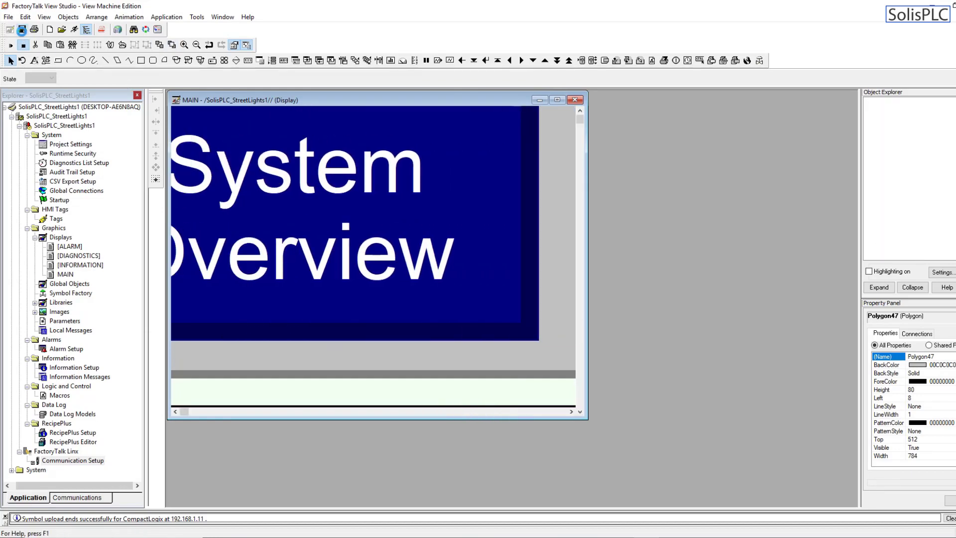
key("ctrl+s")
Try to space all six System Overview buttons evenly horizontally again
left_click(519, 404)
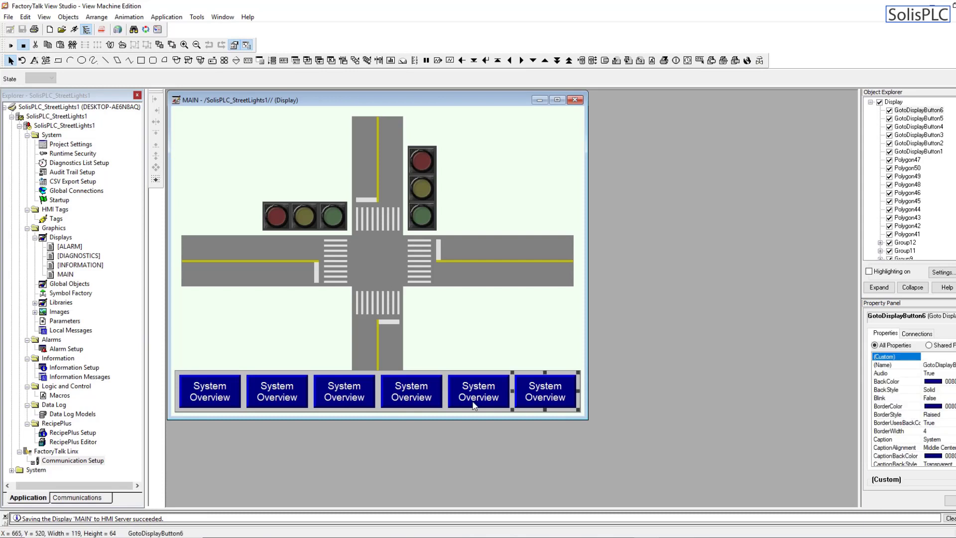
left_click(476, 404, "shift")
left_click(387, 398, "shift")
left_click(343, 396, "shift")
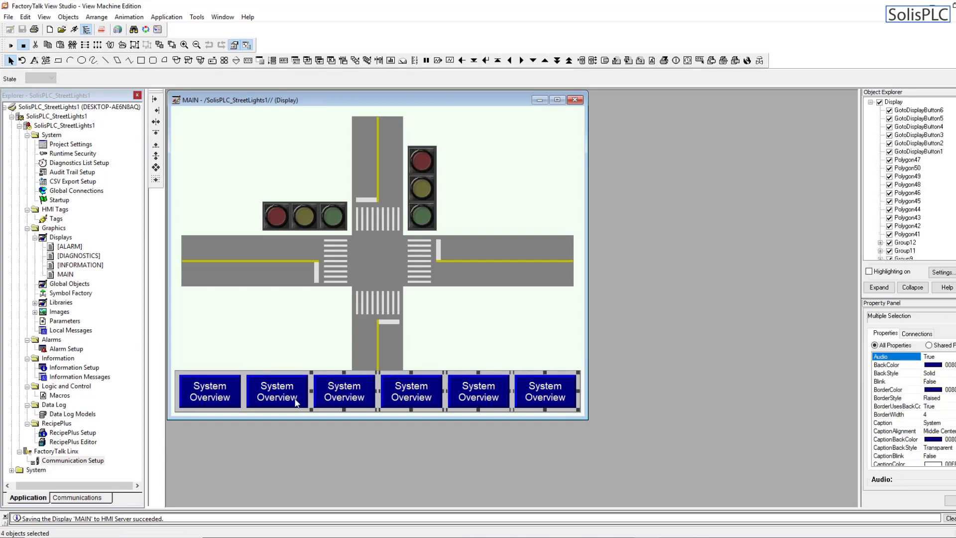
left_click(97, 45)
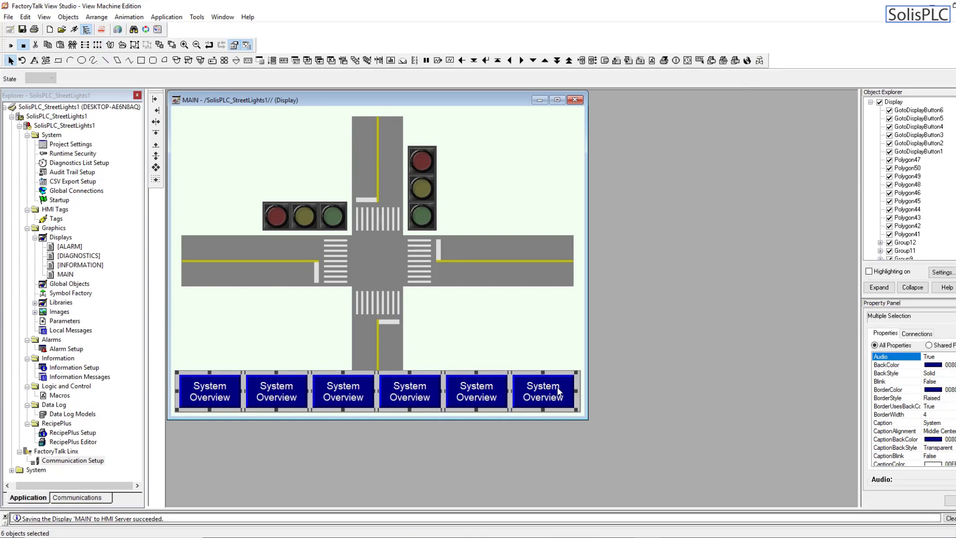
left_click(550, 320)
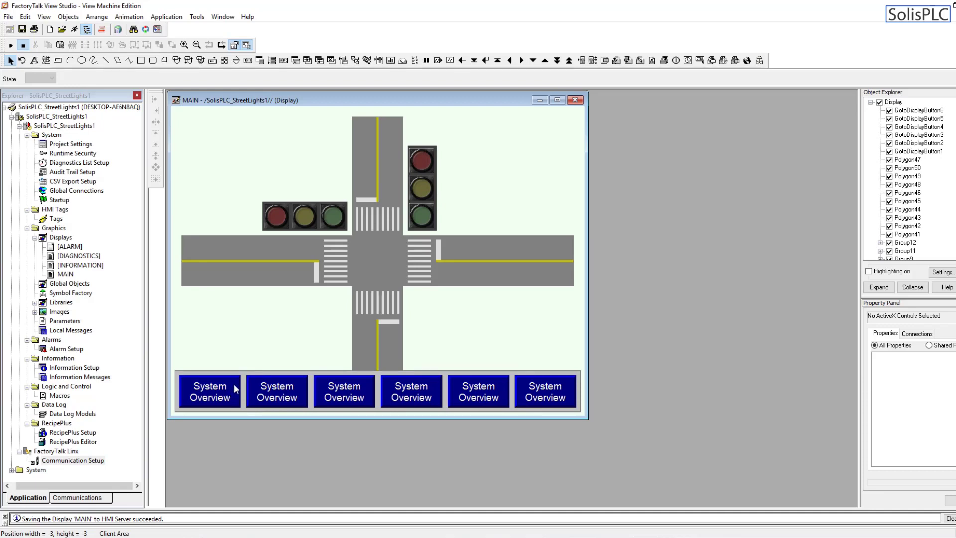
Change the second button's caption to "System Control"
double_click(282, 391)
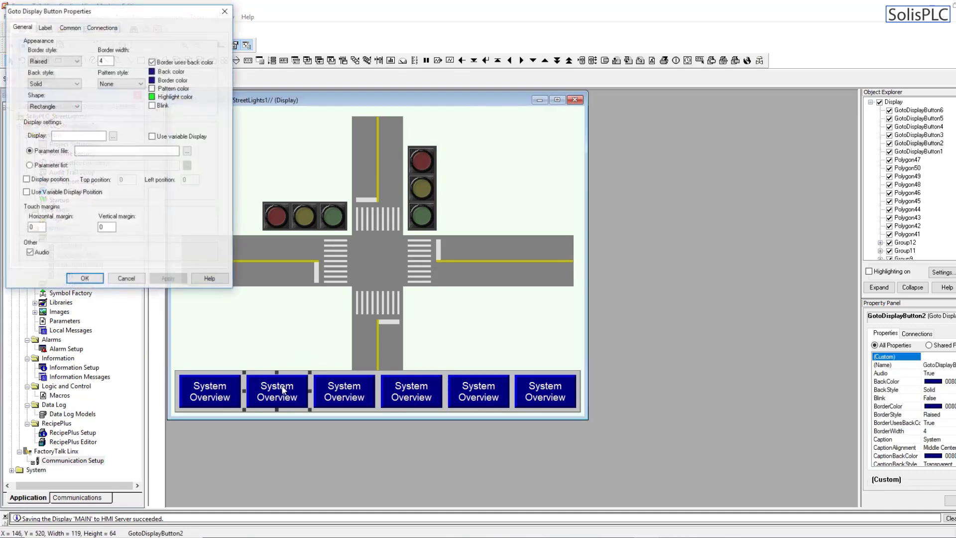
left_click(44, 27)
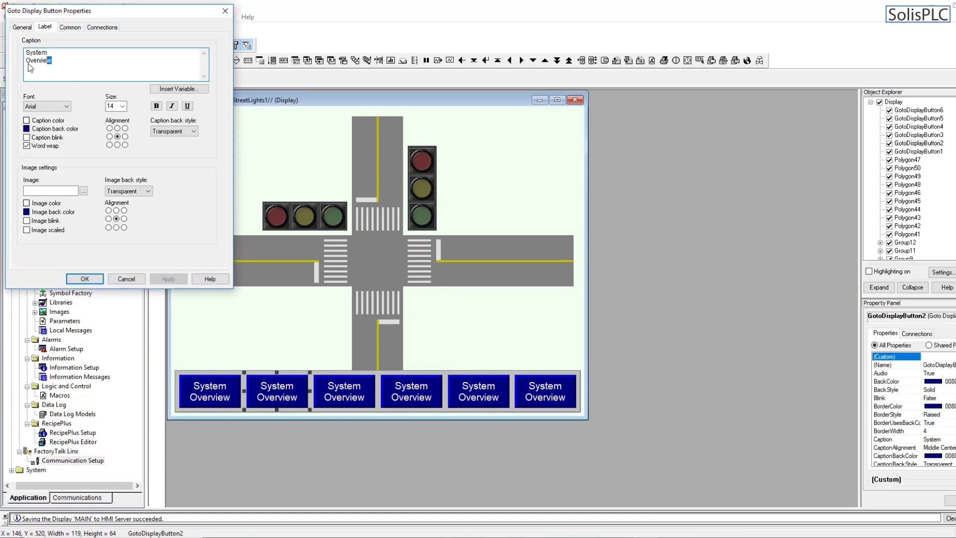
left_click_drag(28, 65, 19, 62)
type("Control")
left_click(169, 278)
left_click(85, 279)
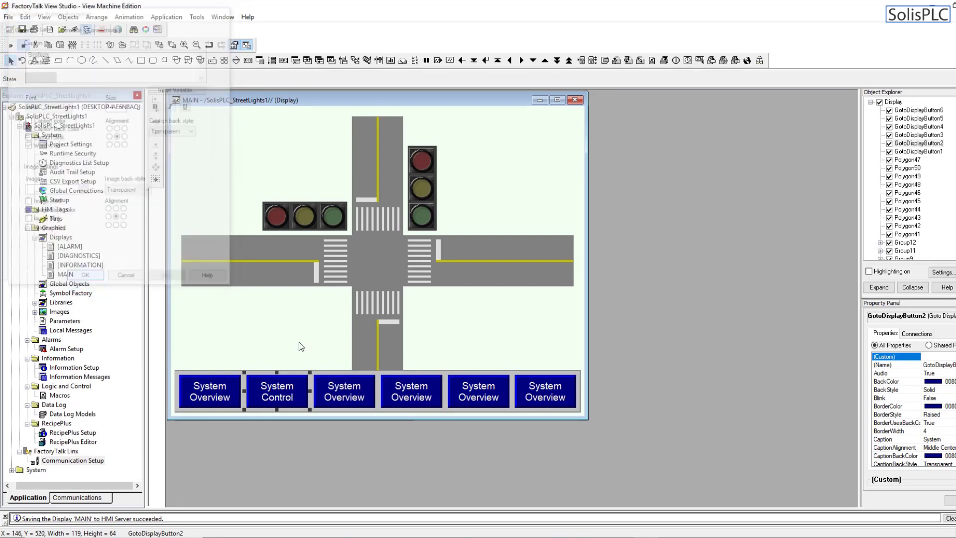
Add a visibility animation to the third button with expression 1 and its true state set to Invisible
left_click(366, 398)
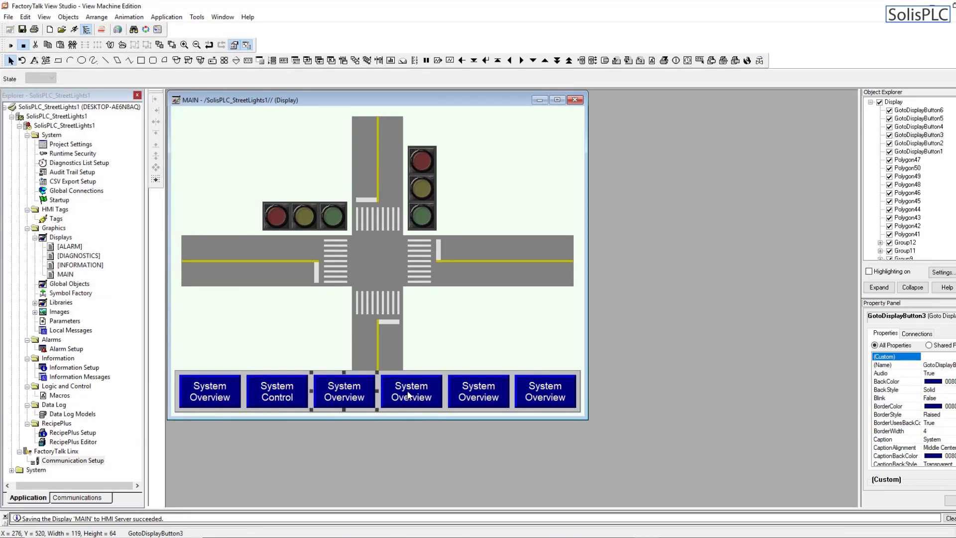
right_click(350, 394)
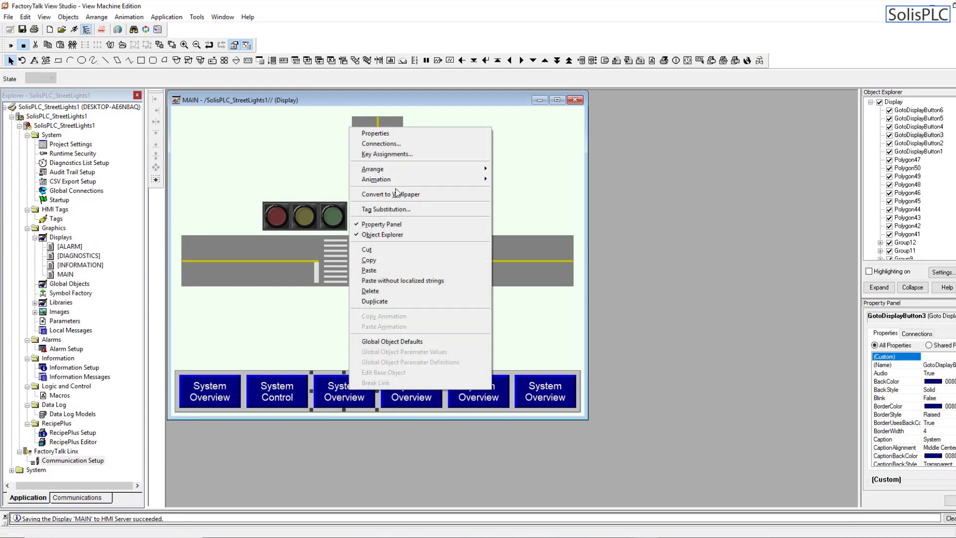
mouse_move(414, 182)
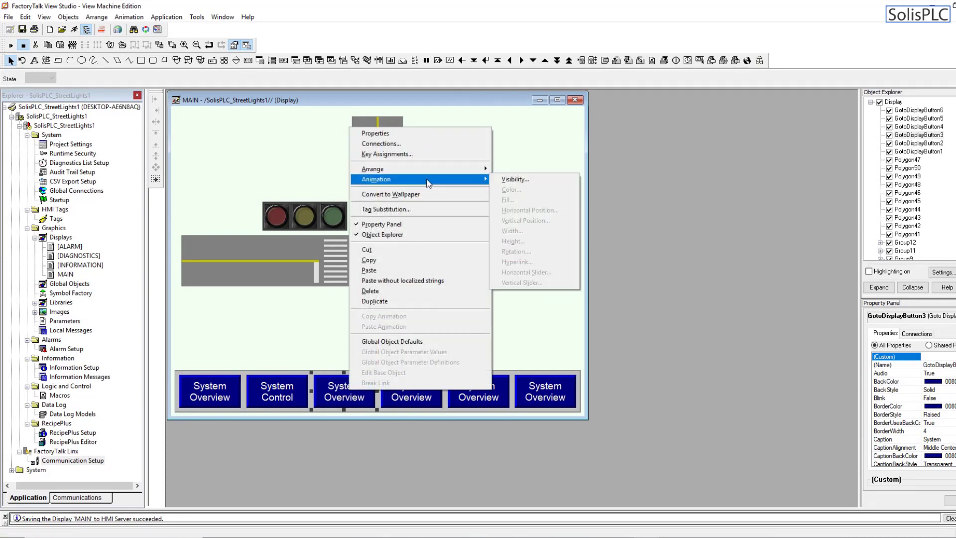
left_click(516, 179)
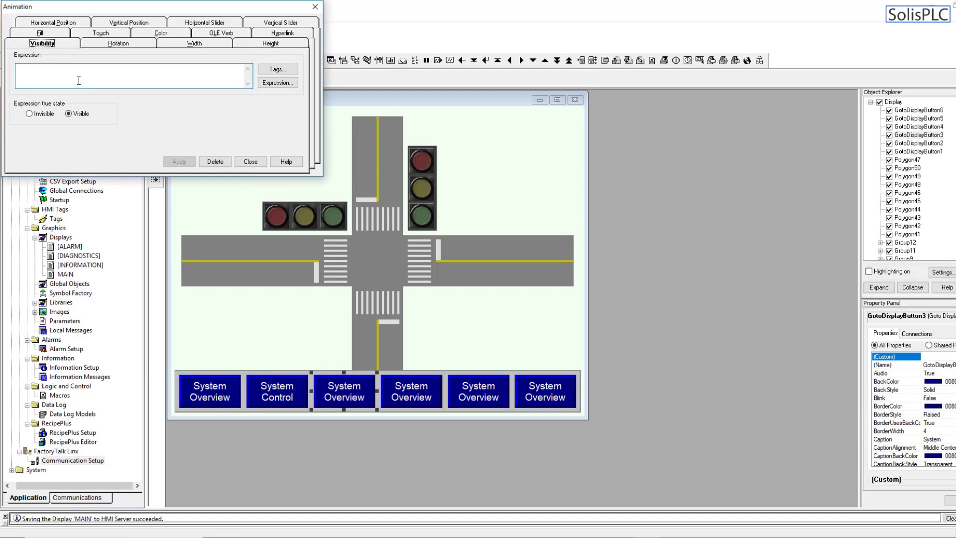
type("1")
left_click(29, 113)
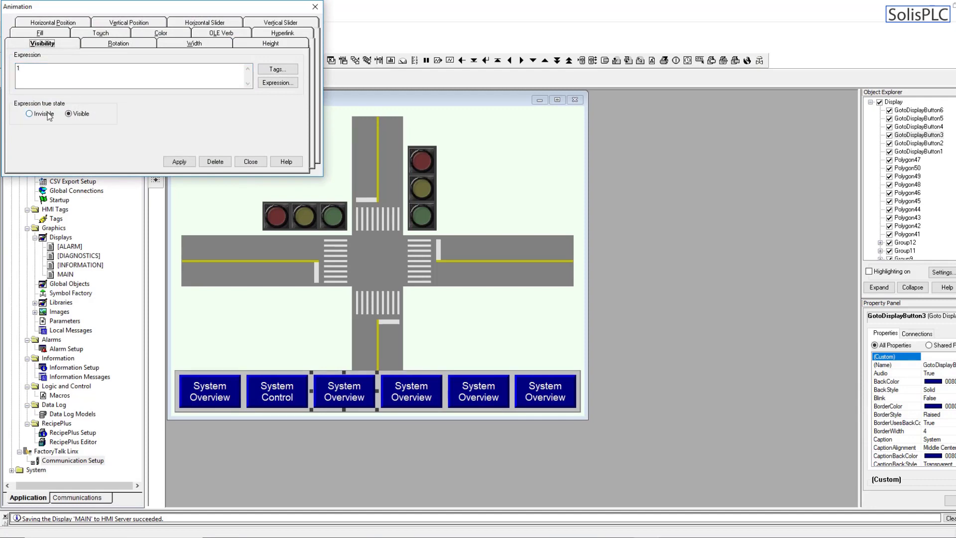
left_click(174, 162)
left_click(251, 162)
Apply a visibility animation to the fourth button with expression 1 and true state Invisible
right_click(418, 394)
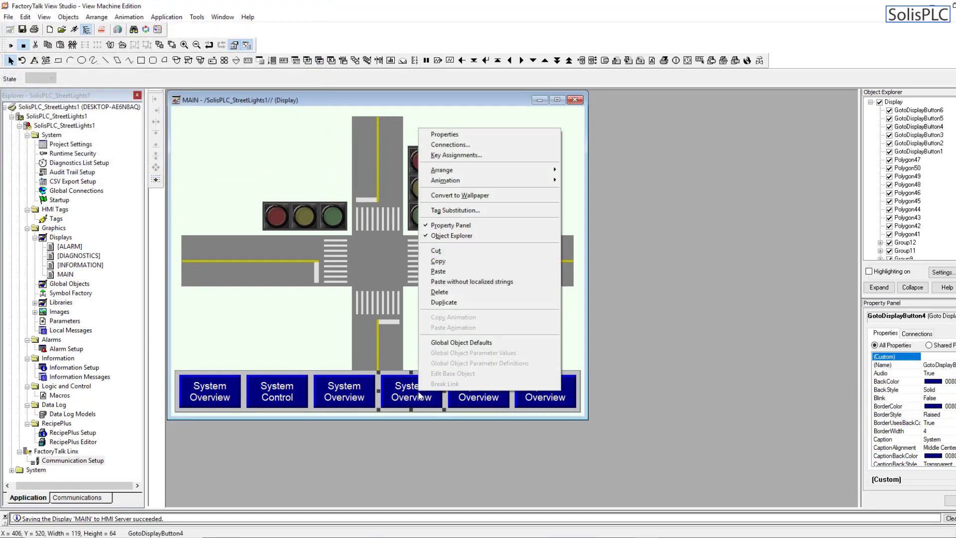
mouse_move(493, 180)
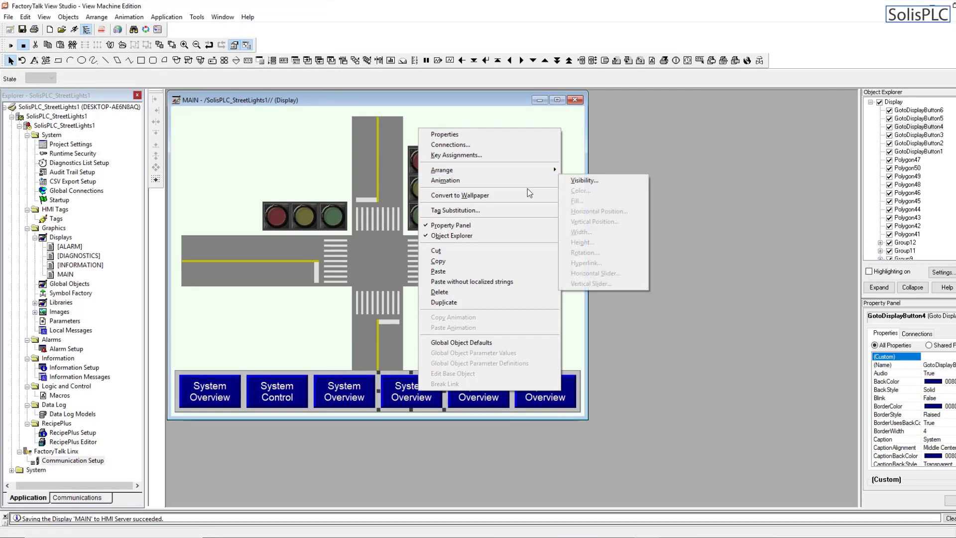
left_click(602, 184)
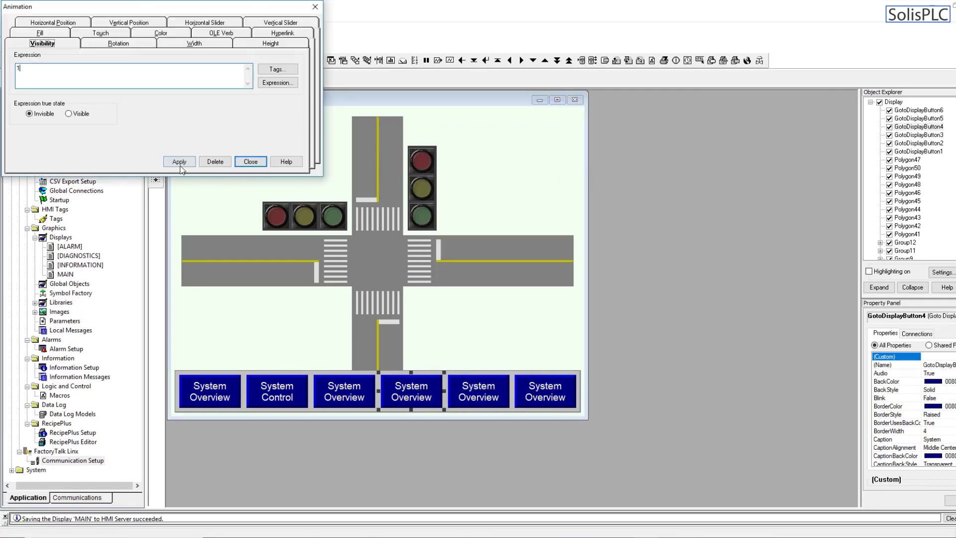
left_click(179, 162)
left_click(250, 162)
Give the fifth button a visibility animation with expression 1 that makes it invisible when true
right_click(464, 390)
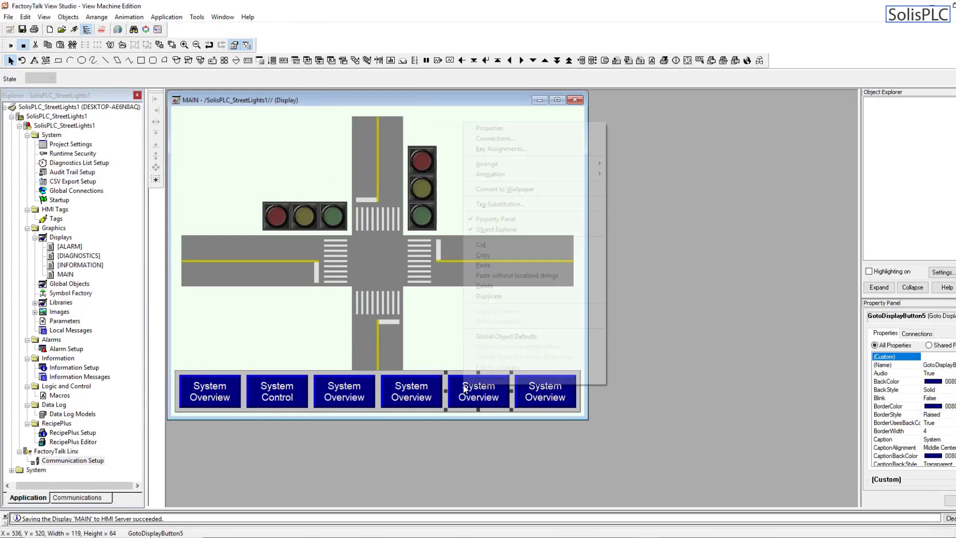
mouse_move(548, 173)
left_click(627, 177)
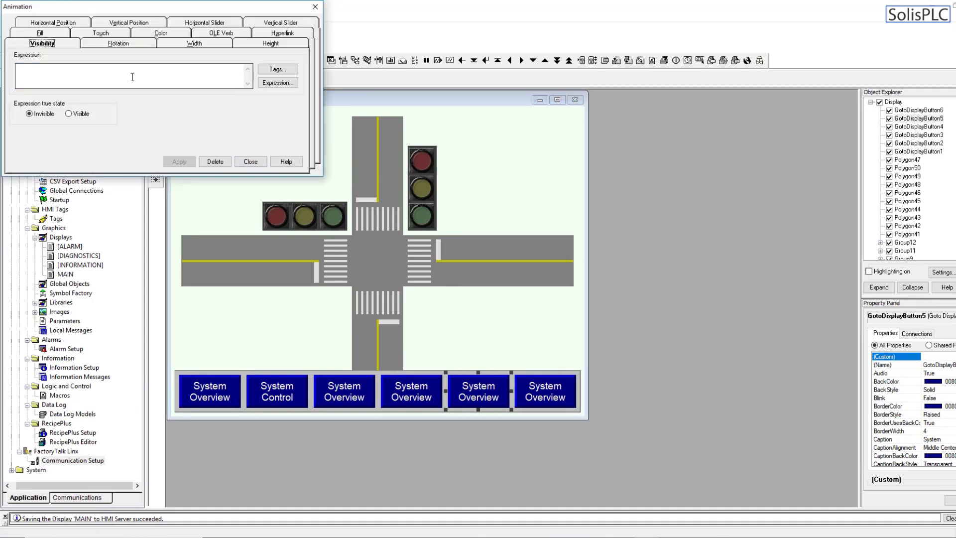
left_click(250, 162)
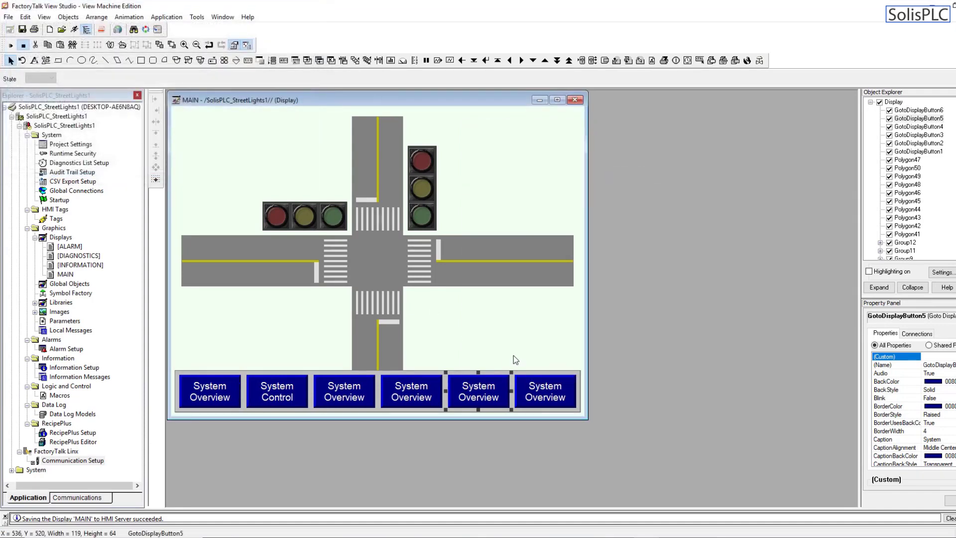
Hide the sixth button with a visibility animation using expression 1 and true state Invisible
right_click(533, 391)
mouse_move(647, 171)
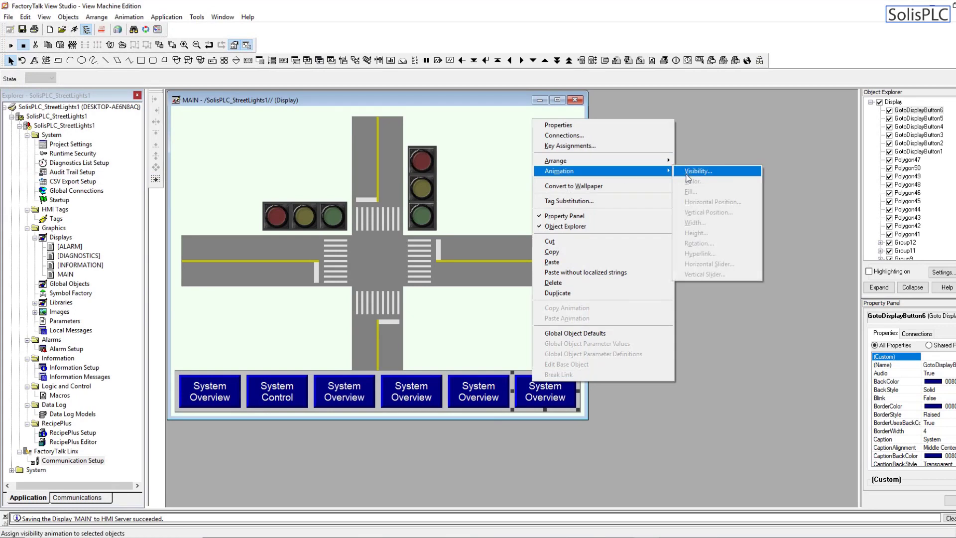
left_click(697, 171)
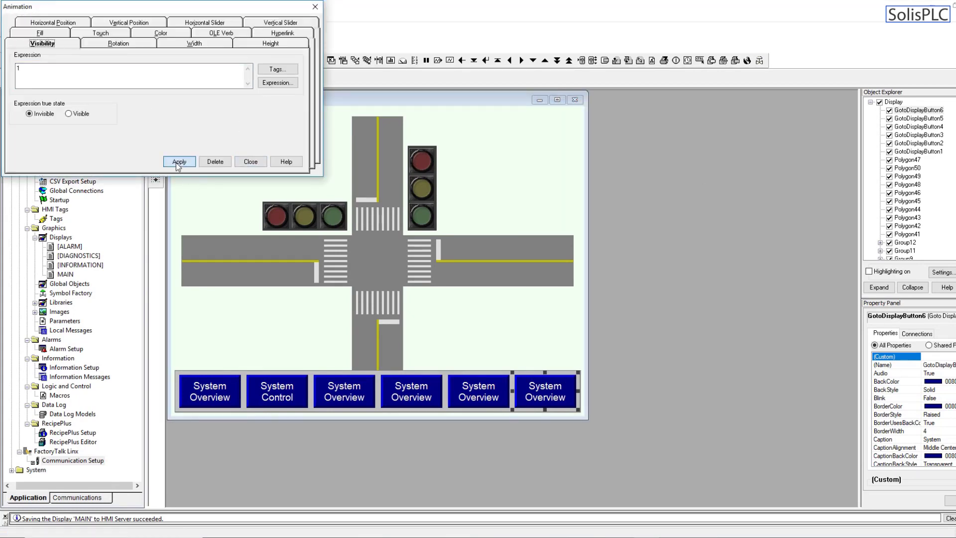
left_click(175, 162)
left_click(250, 162)
Test-run the MAIN display to check which navigation buttons show, and return to edit mode
left_click(262, 273)
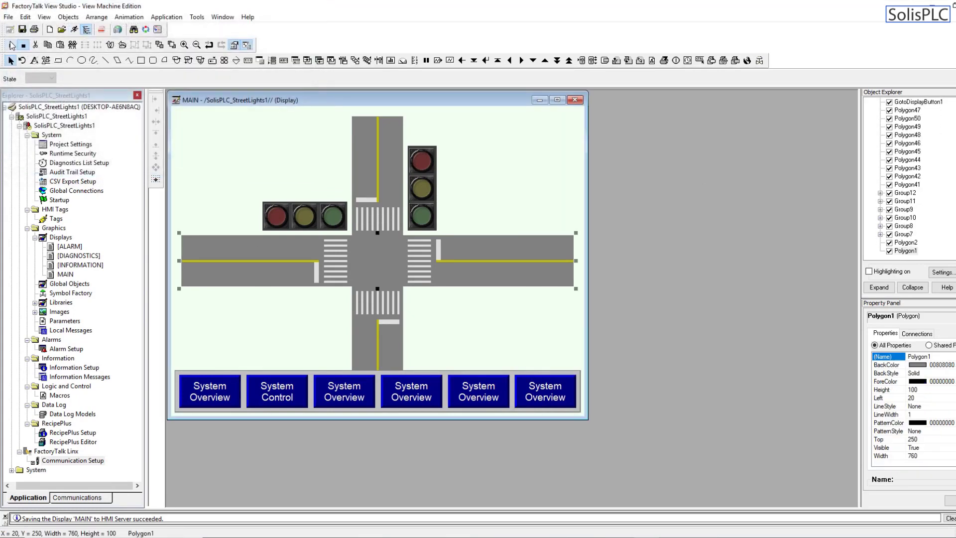
left_click(11, 44)
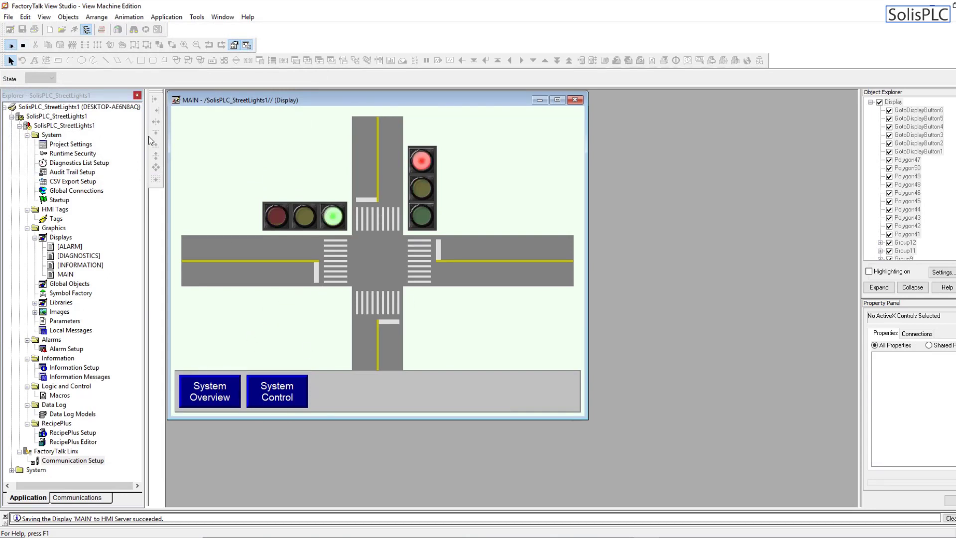
left_click(23, 45)
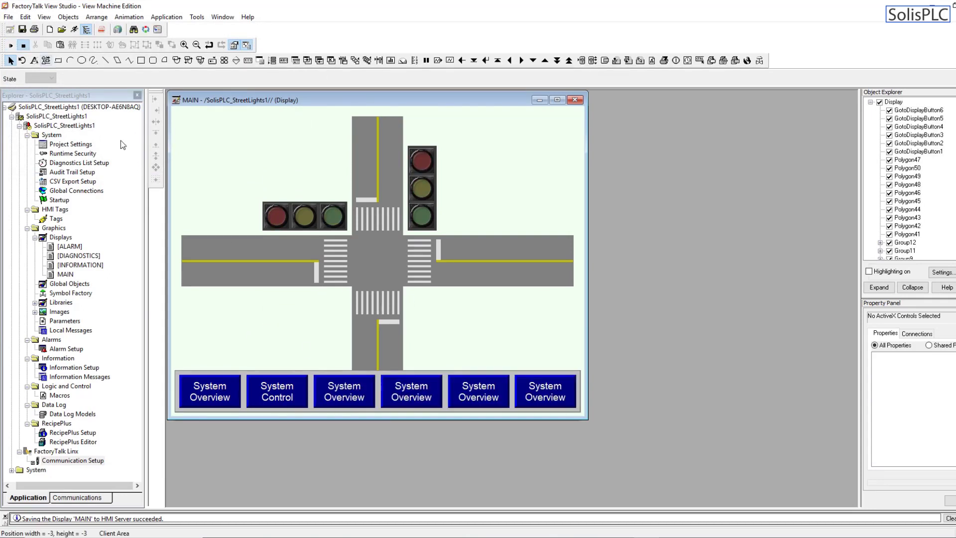
left_click(231, 394)
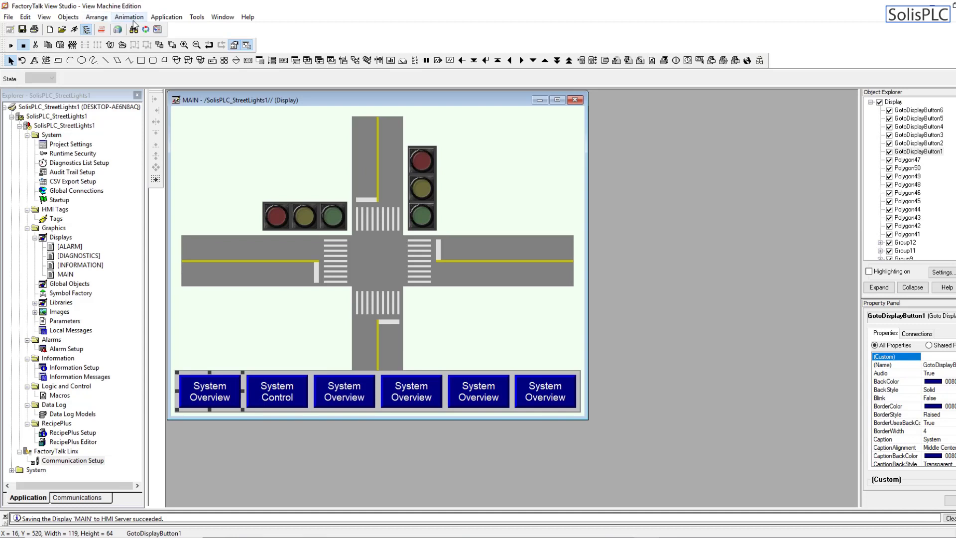
Draw a rectangle about 133 wide and 73 high in the empty area below the road's left arm
left_click(68, 17)
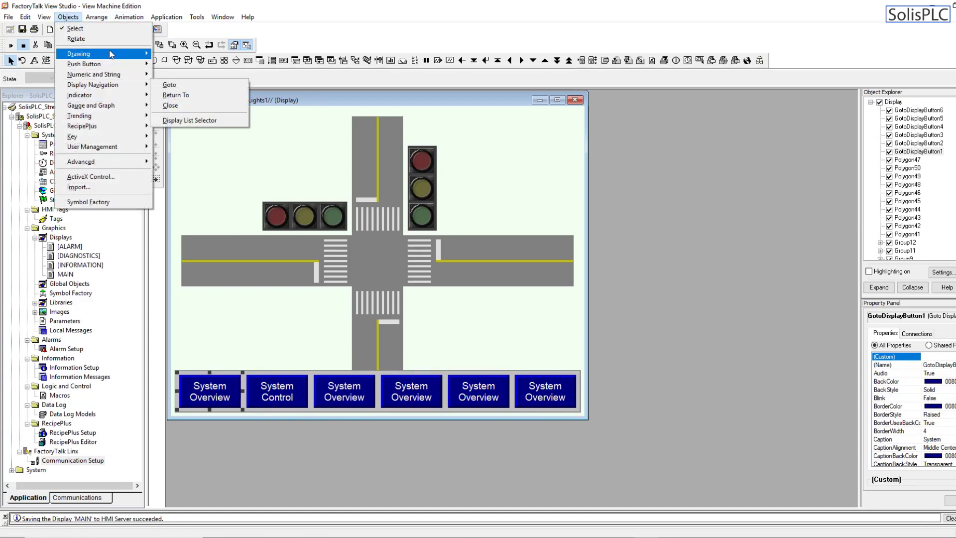
mouse_move(110, 54)
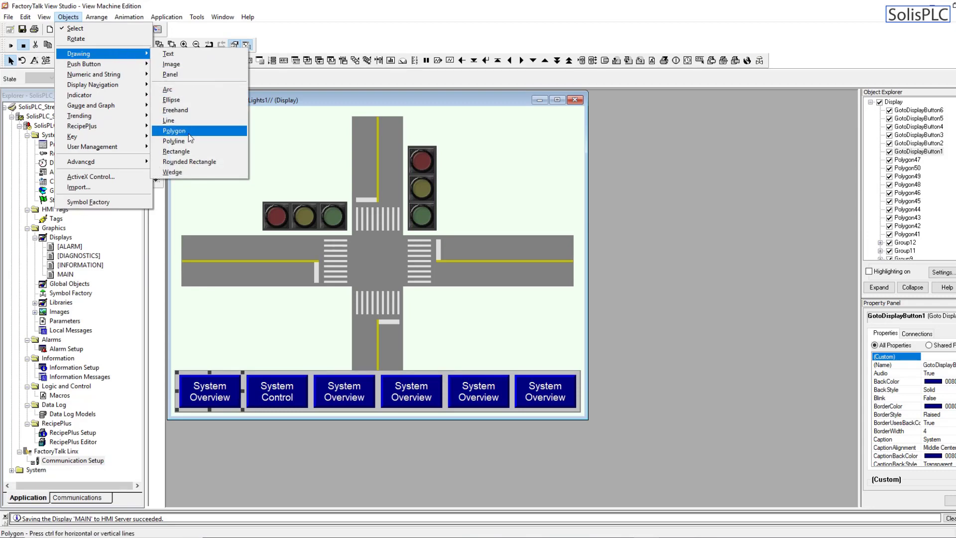
left_click(186, 150)
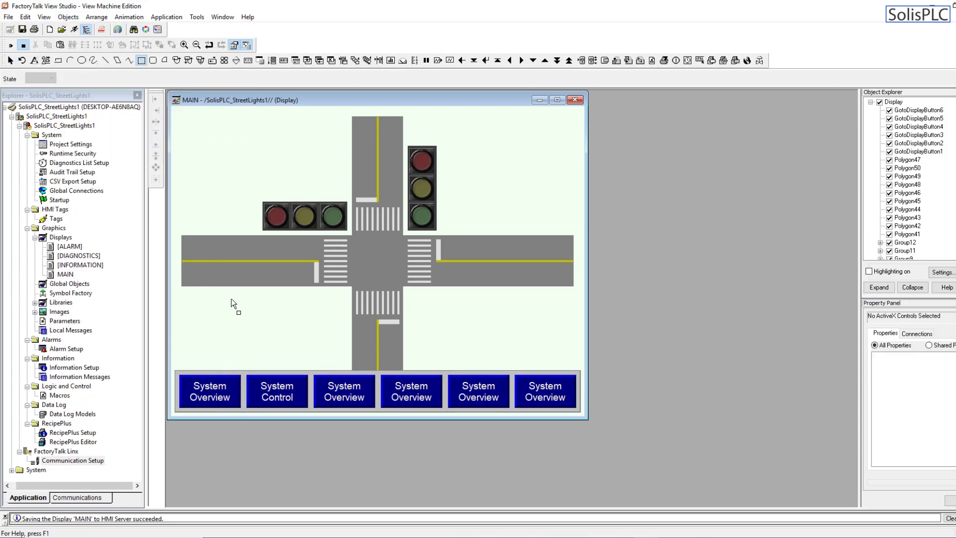
left_click_drag(231, 298, 300, 336)
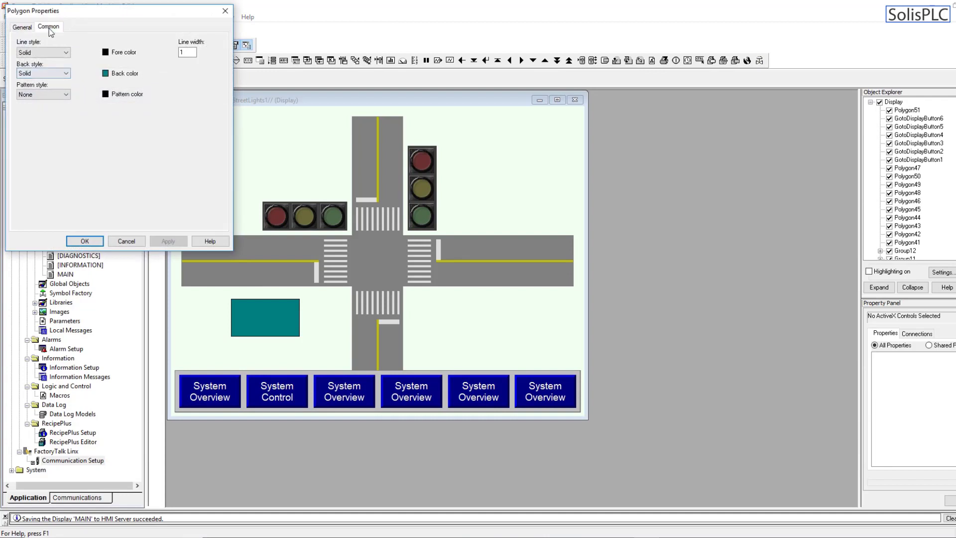
Set the new rectangle's height to 64 and width to 119
left_click(48, 27)
double_click(37, 62)
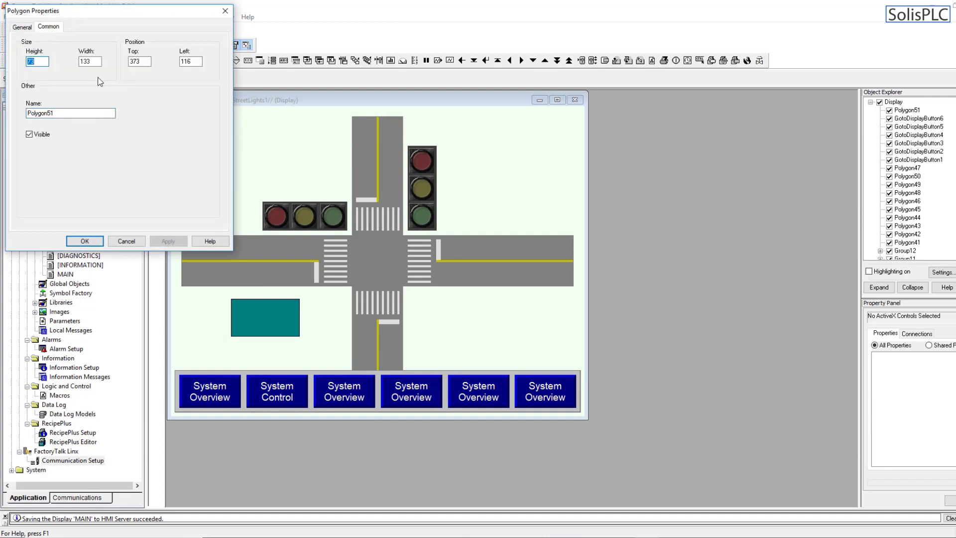
type("64")
key("Tab")
type("119")
key("Tab")
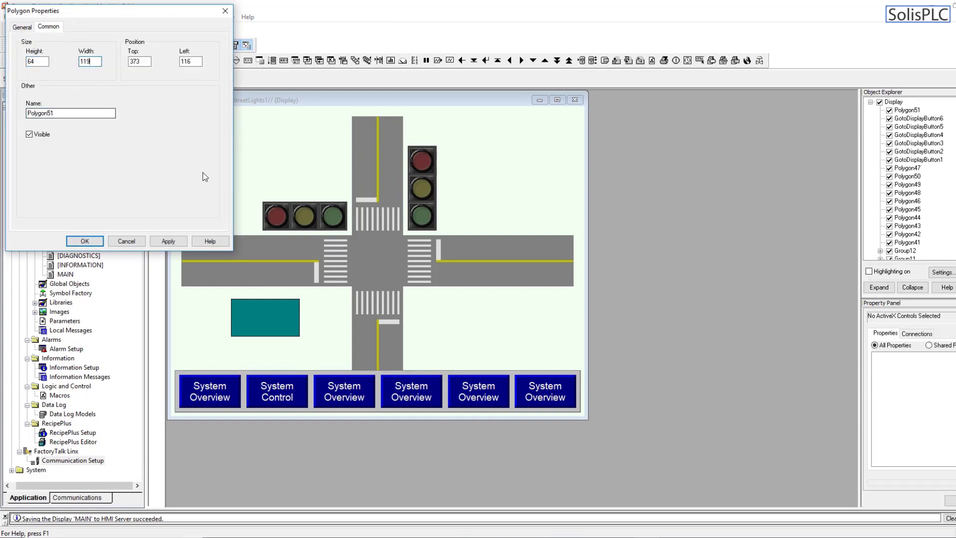
left_click(172, 238)
Give the rectangle a cyan back color and a Solid line style
left_click(23, 27)
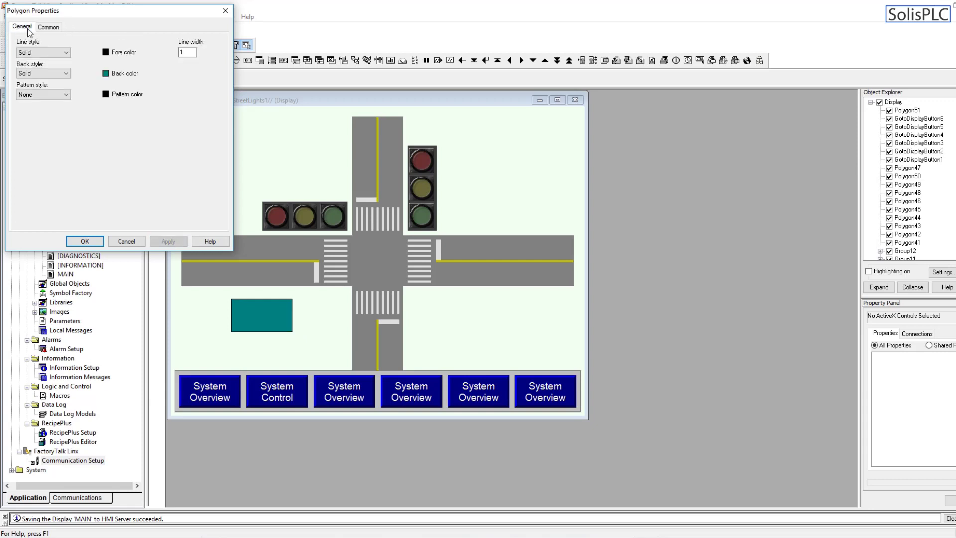
left_click(114, 77)
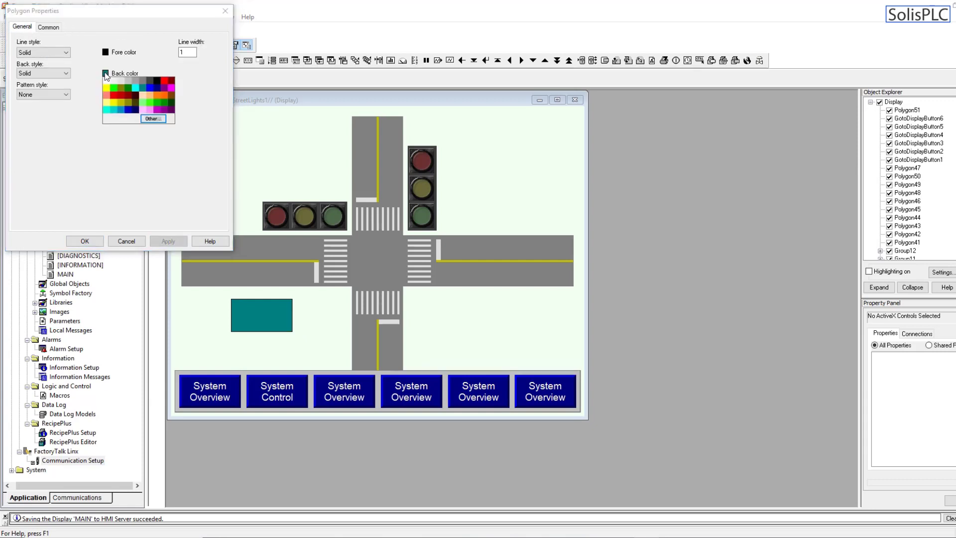
left_click(137, 94)
left_click(159, 241)
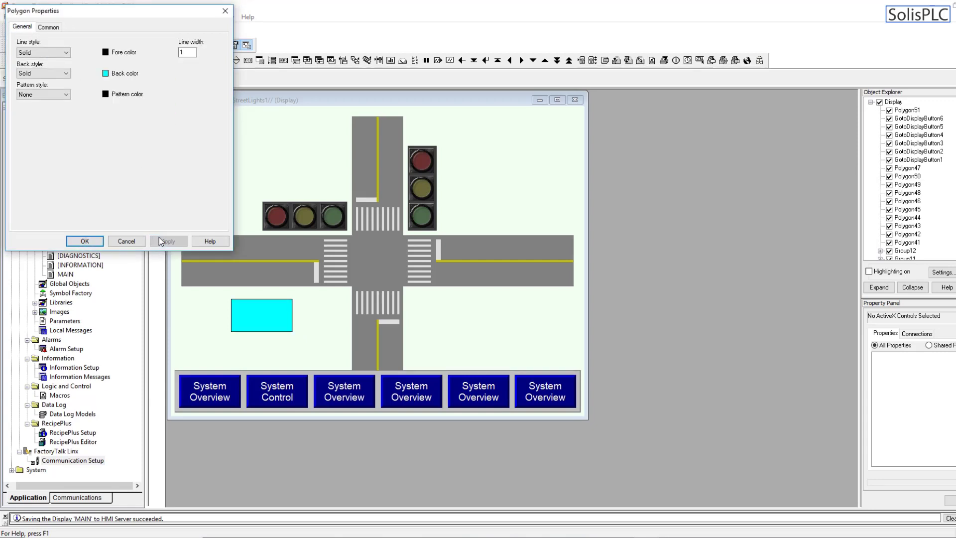
left_click(60, 55)
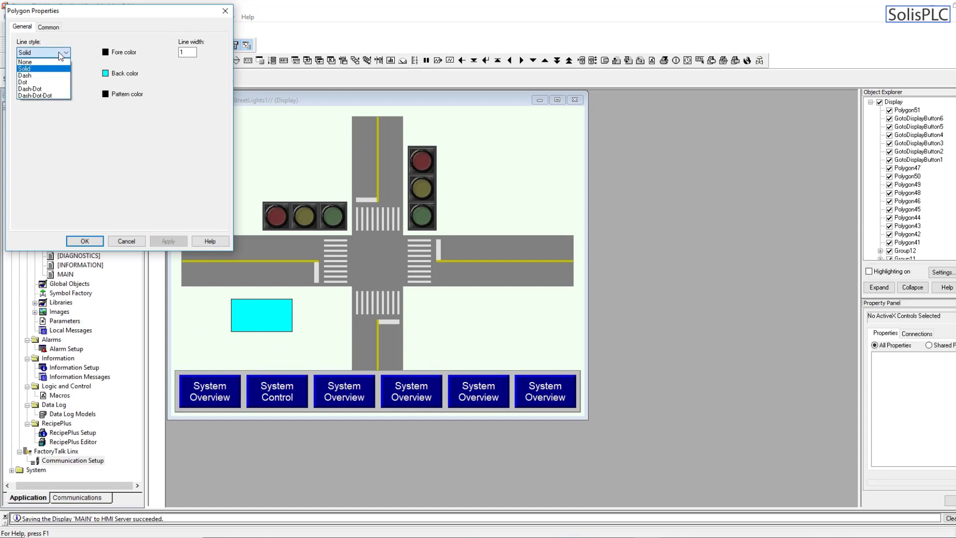
left_click(60, 68)
left_click(83, 241)
left_click(219, 386)
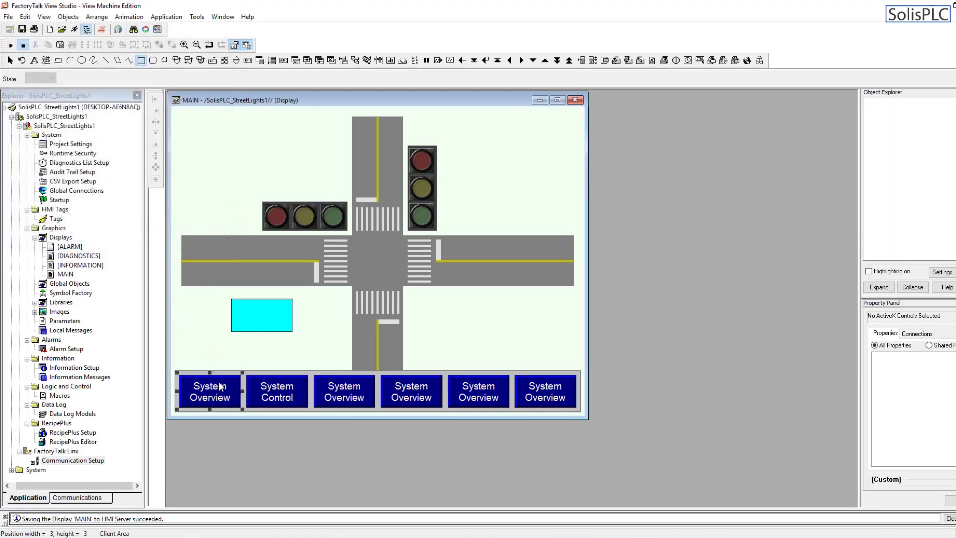
left_click(251, 316)
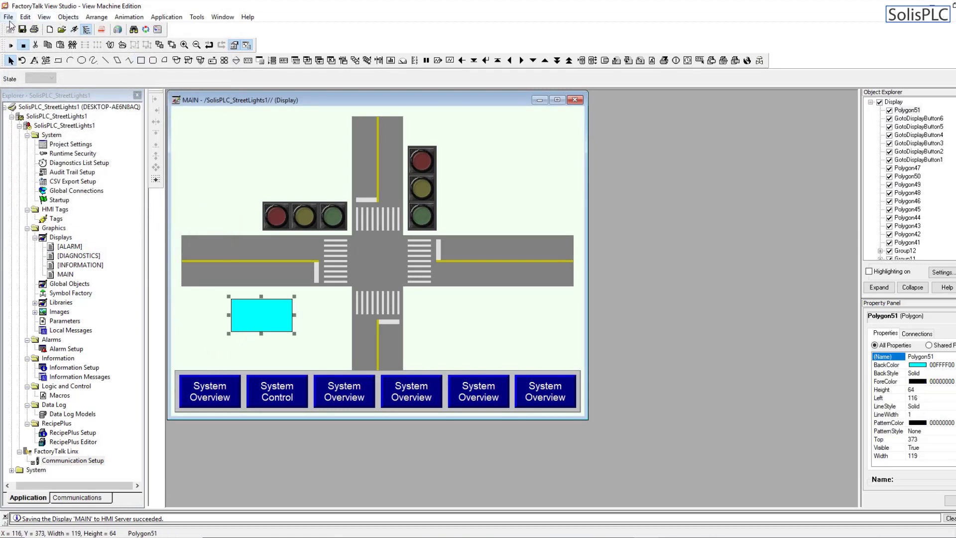
Add a text object reading "System Overview" on two lines over the cyan rectangle
left_click(68, 17)
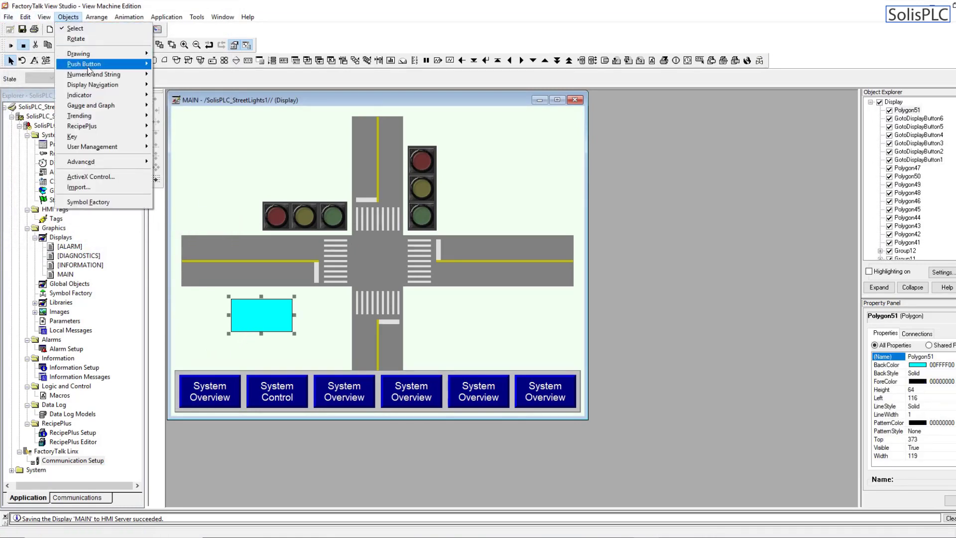
mouse_move(118, 75)
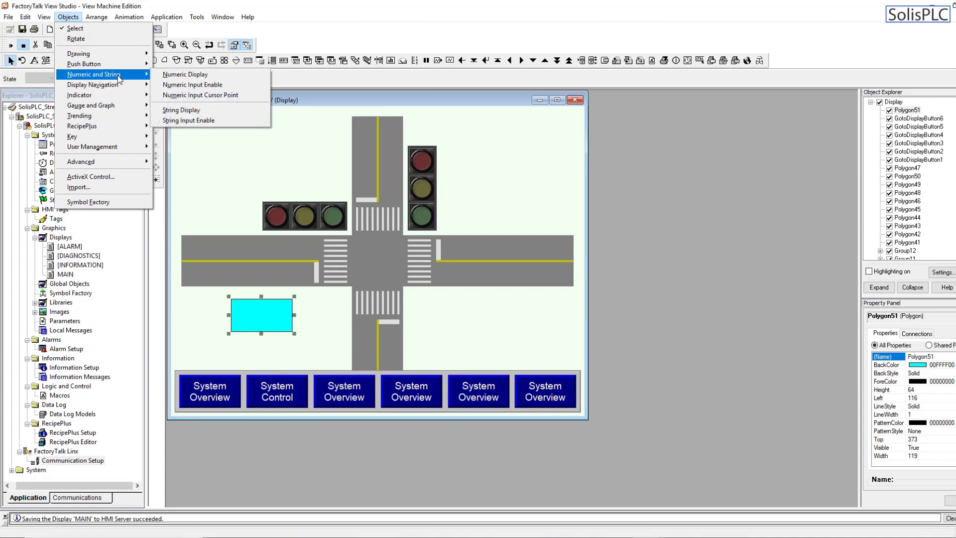
mouse_move(109, 52)
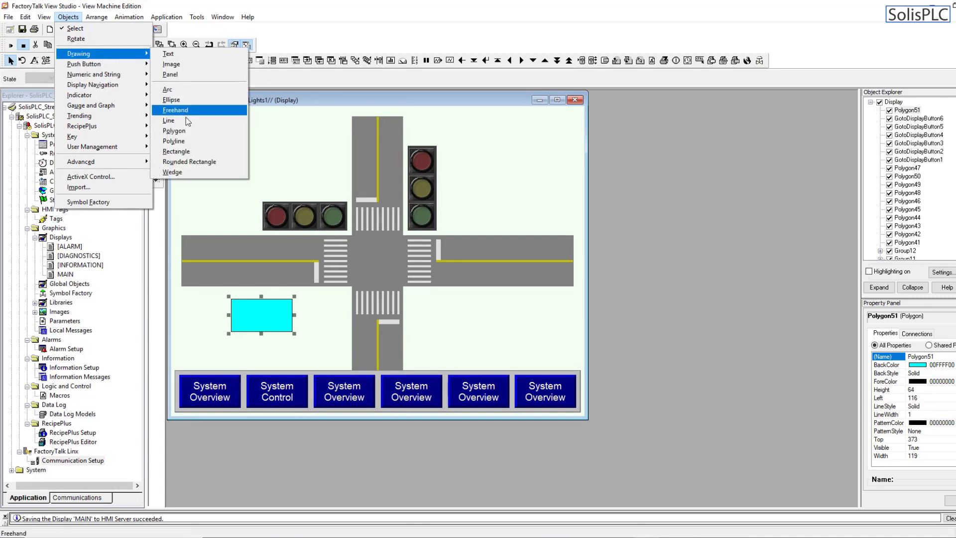
left_click(169, 54)
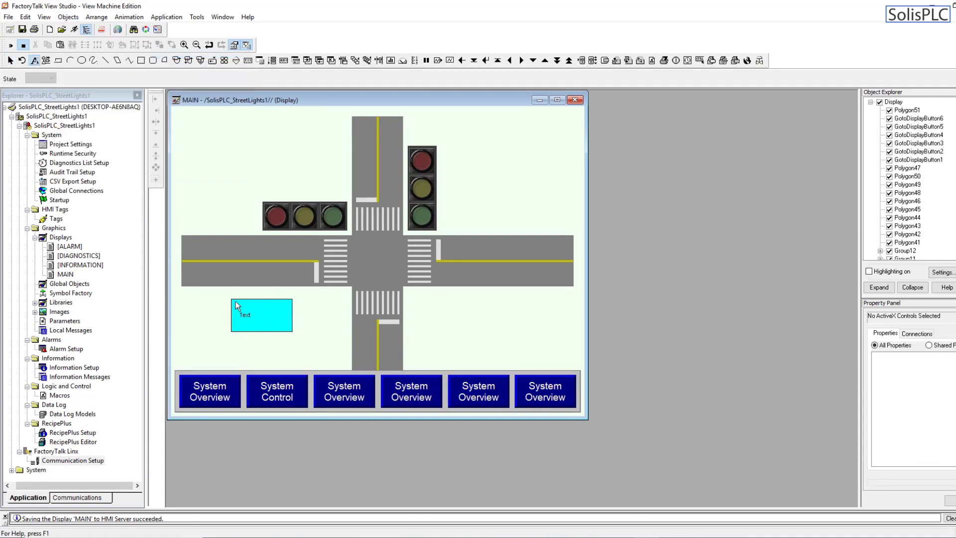
left_click_drag(293, 323, 284, 327)
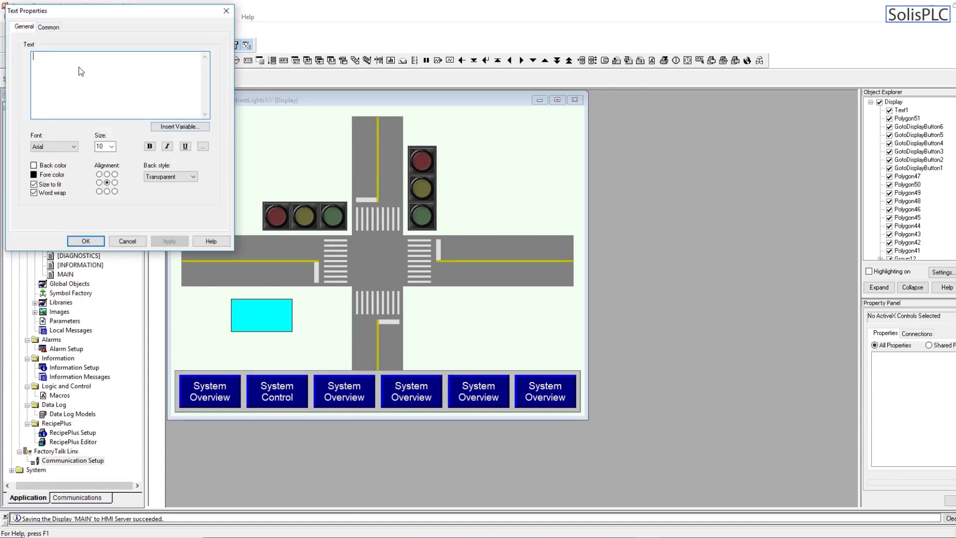
type("System")
left_click(170, 242)
Set the System Overview text's font size to 14 and centre it on the cyan rectangle
left_click(111, 146)
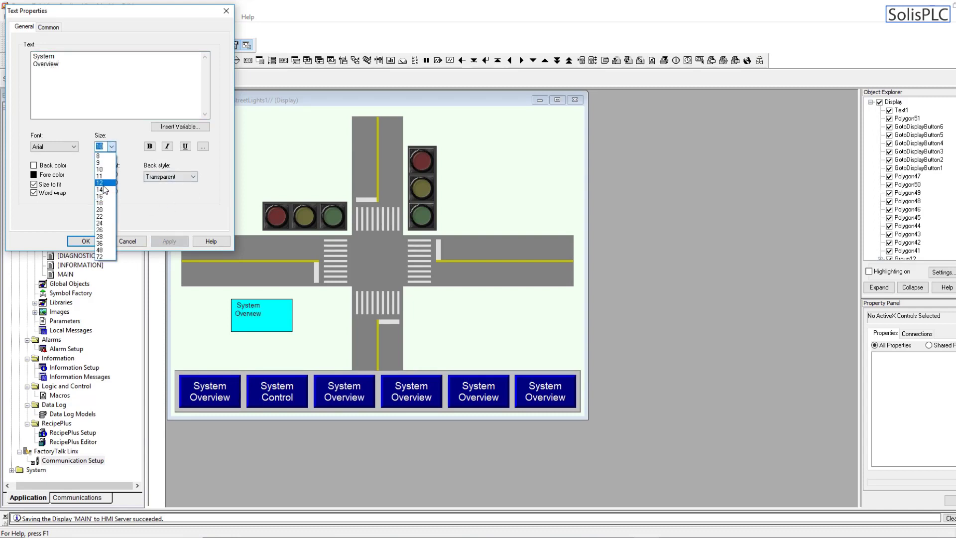
left_click(99, 190)
left_click(111, 146)
left_click(99, 189)
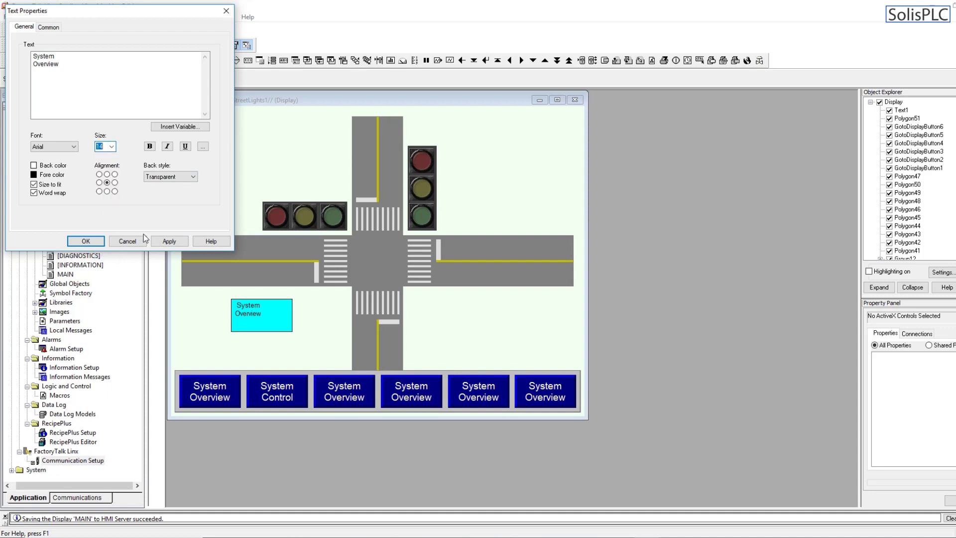
left_click(170, 241)
left_click(86, 241)
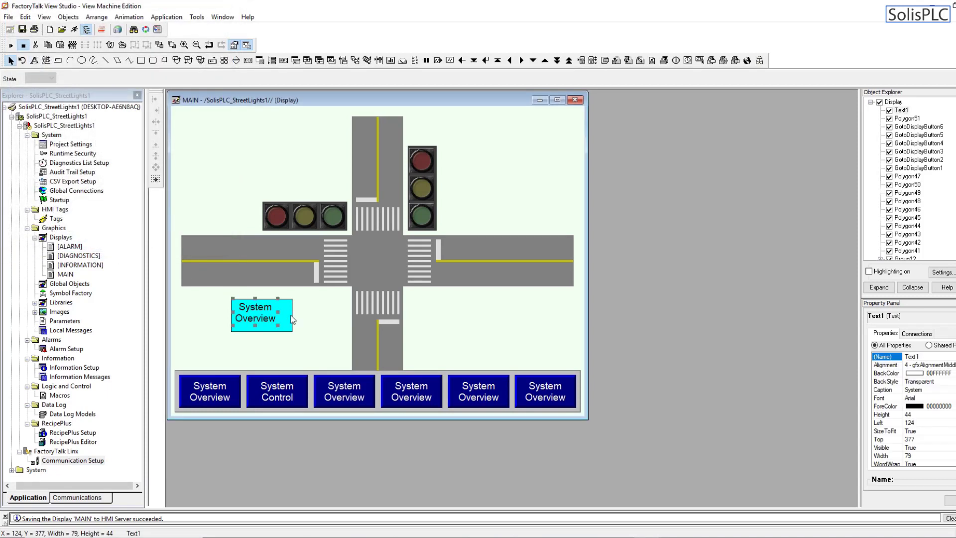
left_click(293, 319, "shift")
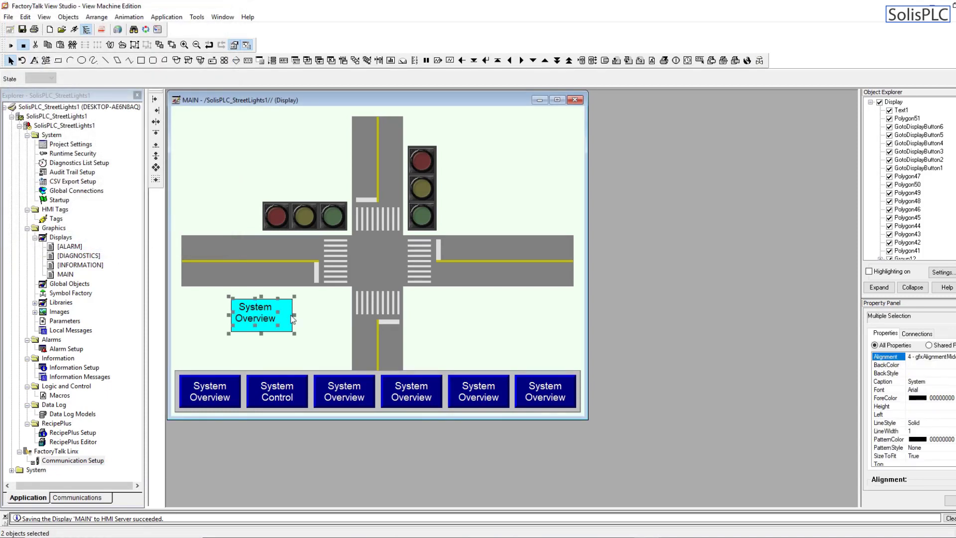
left_click(156, 169)
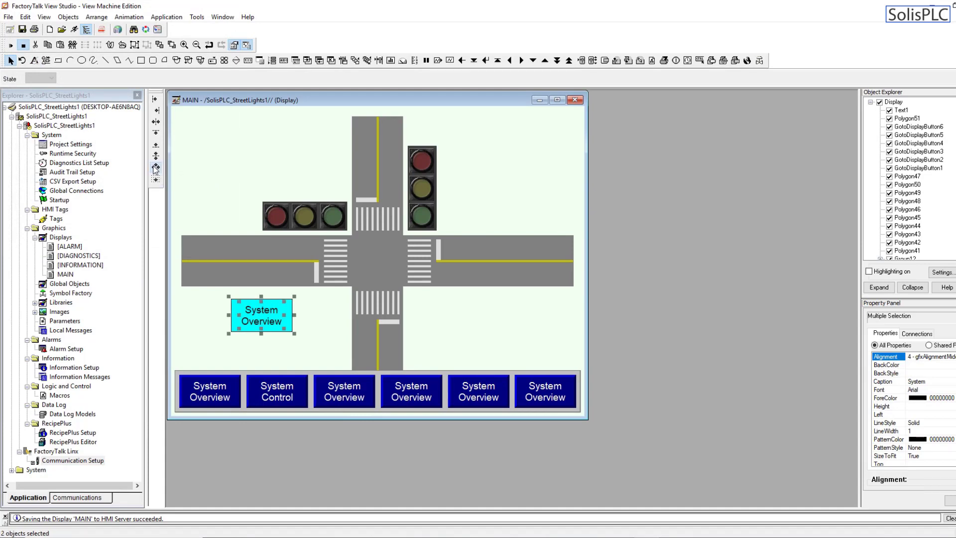
Check the caption label settings of the first navigation button
left_click(215, 393)
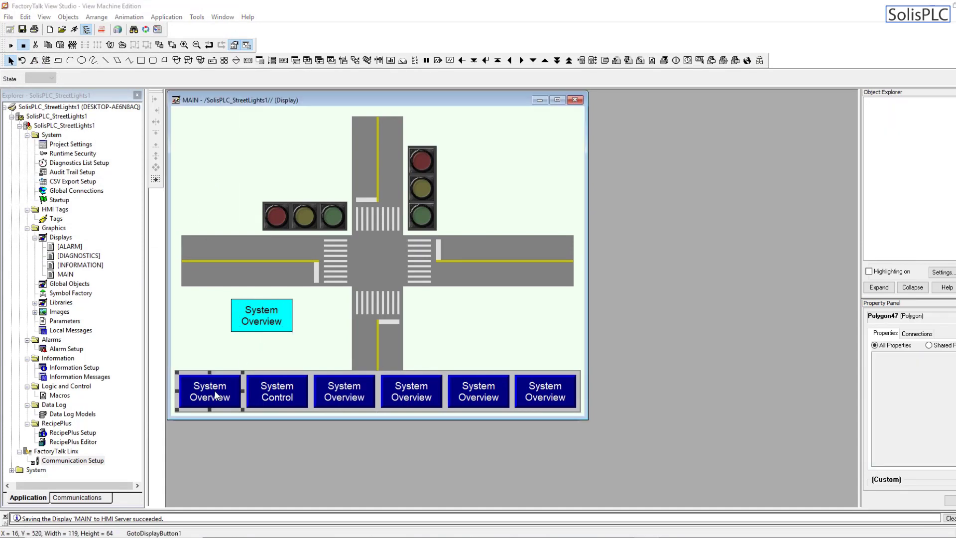
double_click(216, 393)
left_click(44, 27)
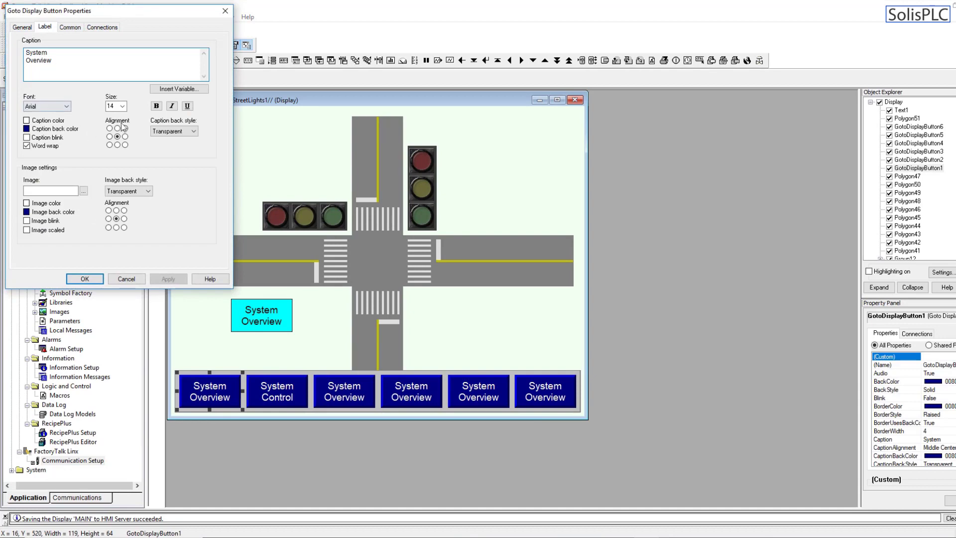
left_click(225, 10)
Group the text with the cyan rectangle and align the group to the first navigation button's bottom and left edges
left_click(289, 311)
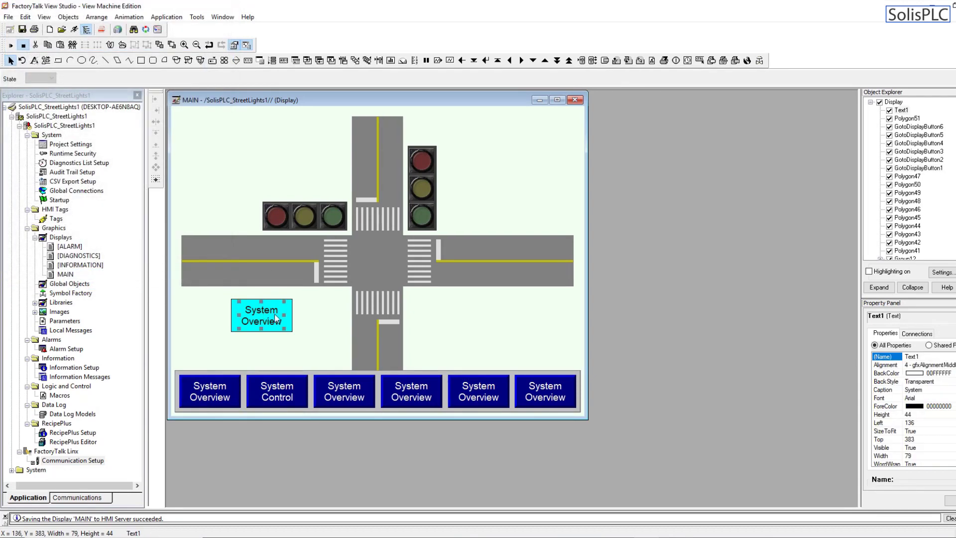
left_click(135, 45)
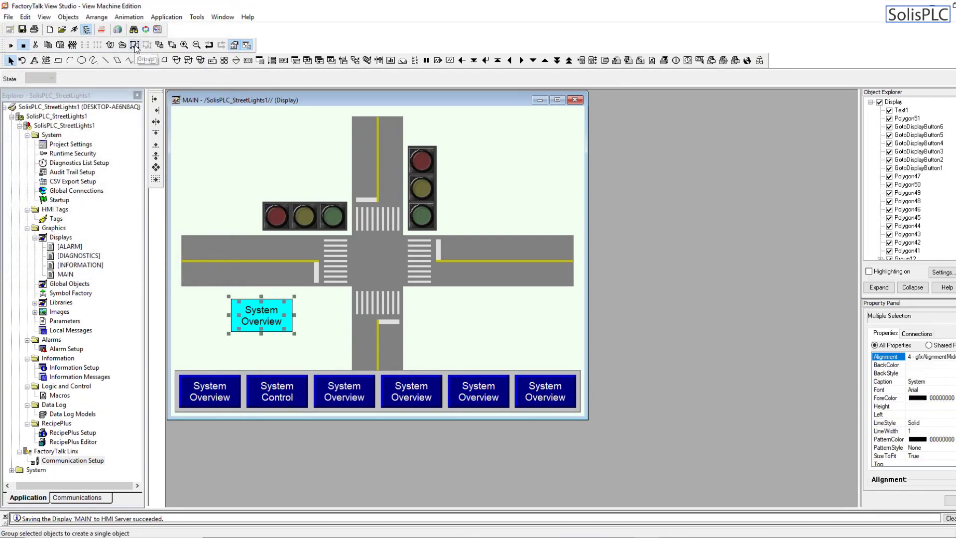
left_click(213, 391, "shift")
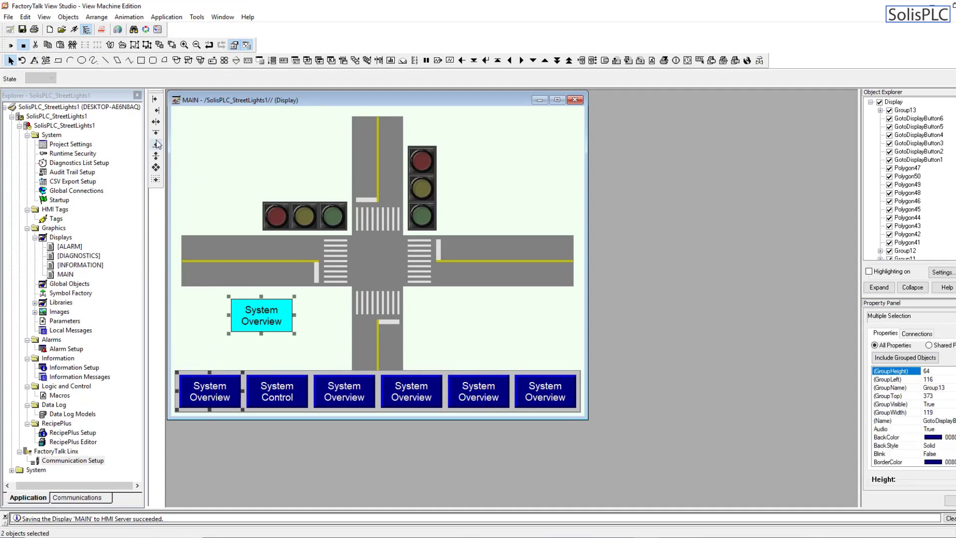
left_click(156, 145)
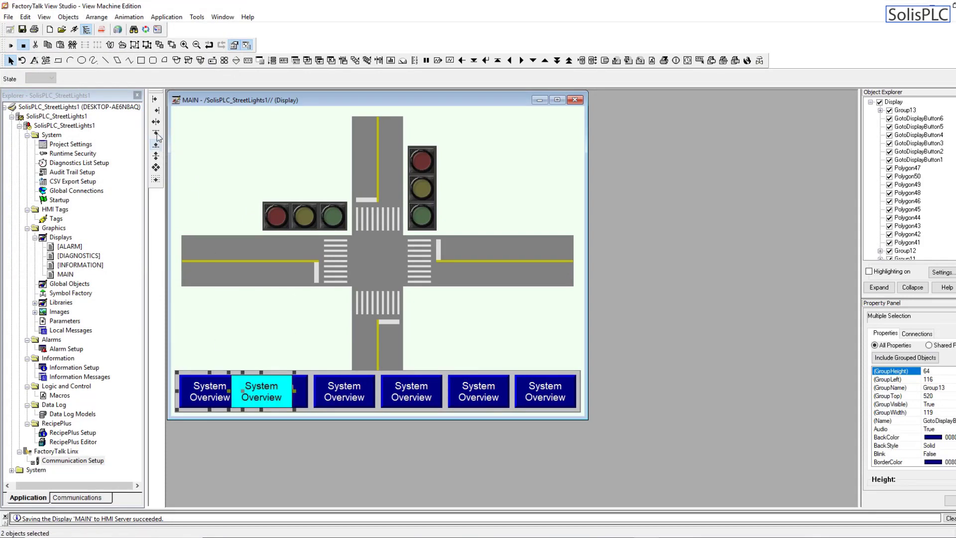
left_click(155, 99)
Hide the first navigation button beneath the cyan group with a visibility animation using expression 1 and true state Invisible
left_click(215, 393)
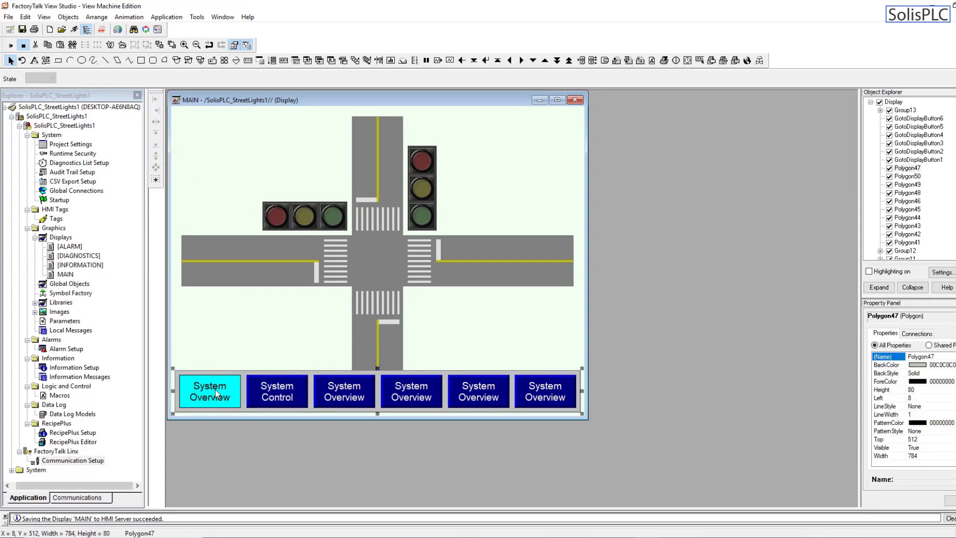
left_click(219, 392)
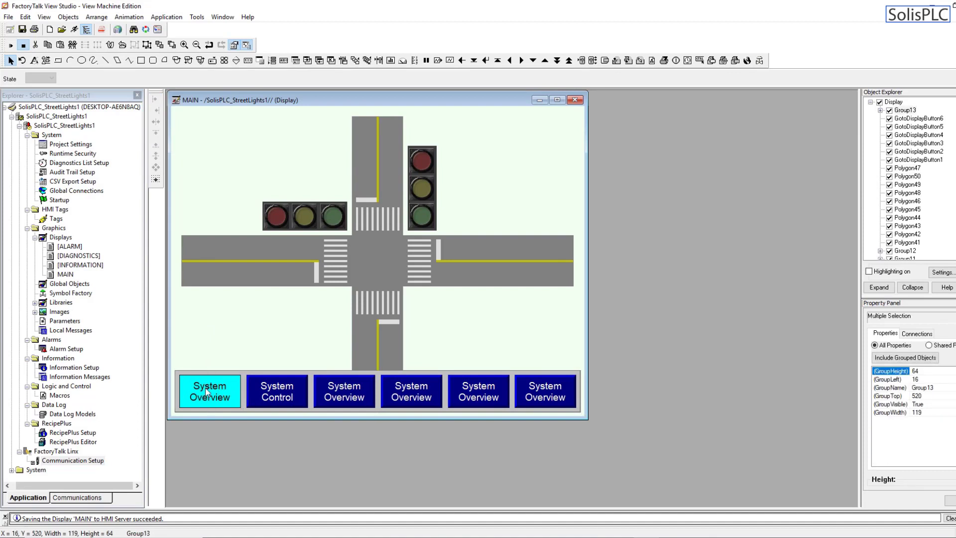
left_click(207, 392)
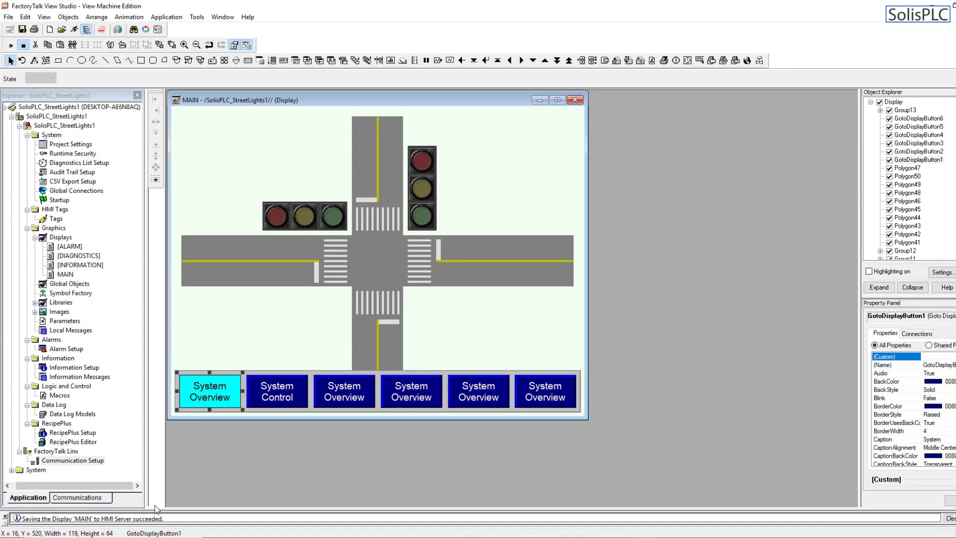
right_click(206, 398)
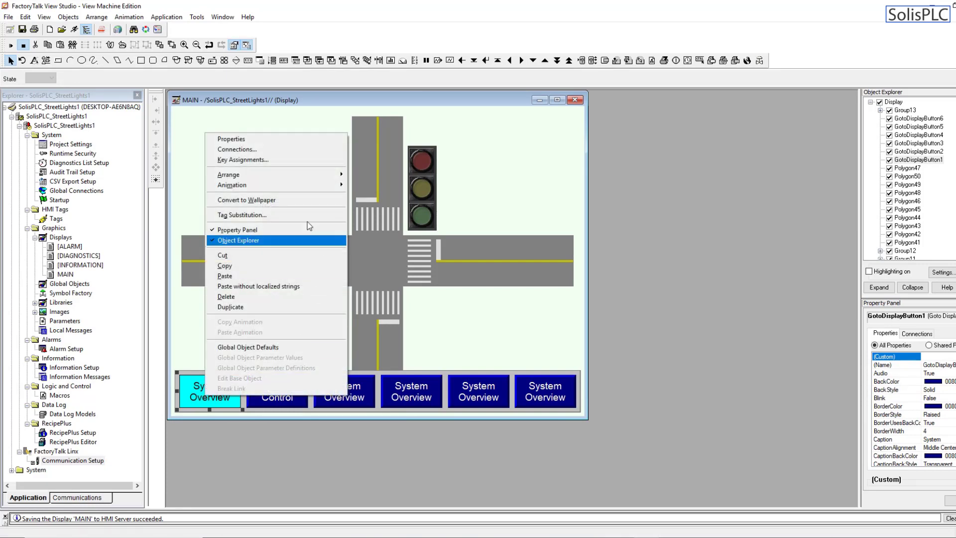
mouse_move(308, 185)
left_click(371, 185)
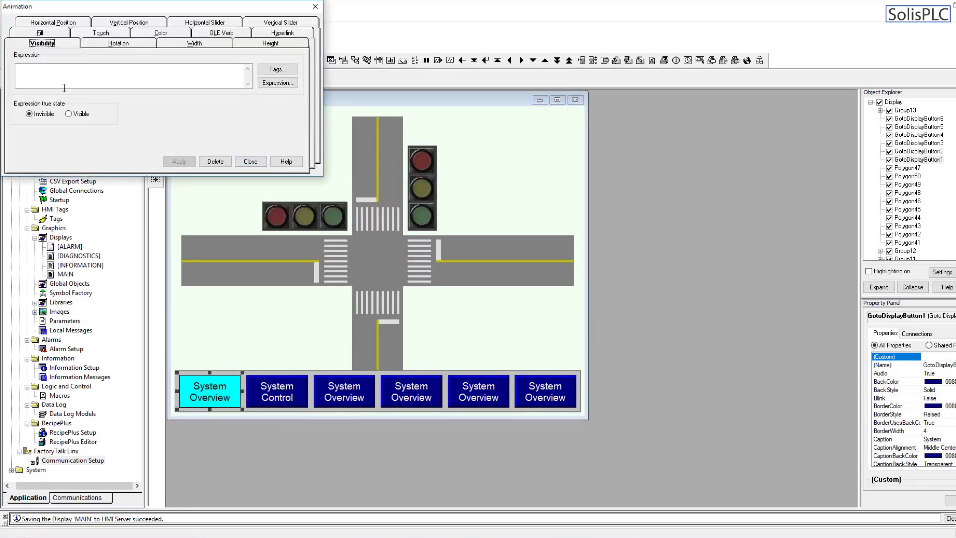
type("1")
left_click(180, 162)
left_click(249, 162)
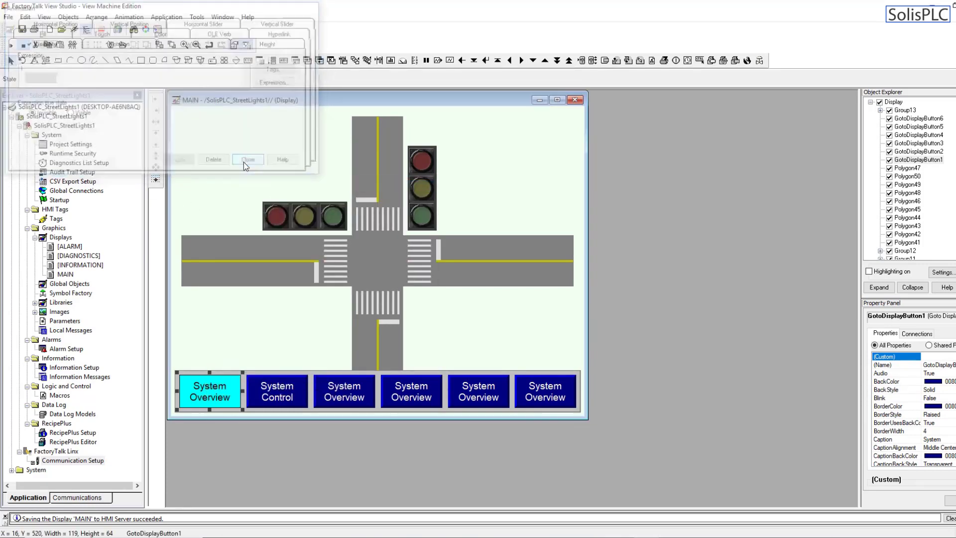
left_click(263, 305)
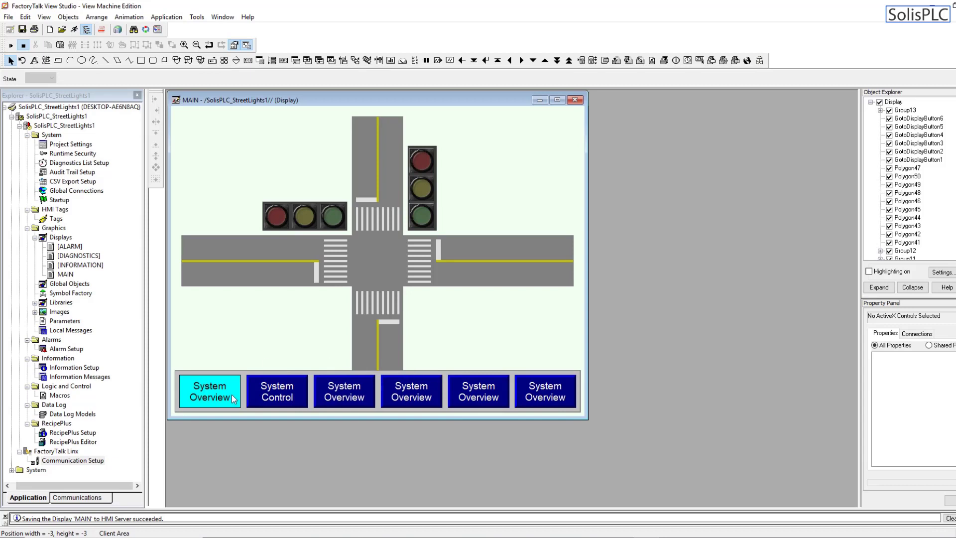
Test-run the MAIN display, try the System Control navigation button, and return to editing
left_click(10, 45)
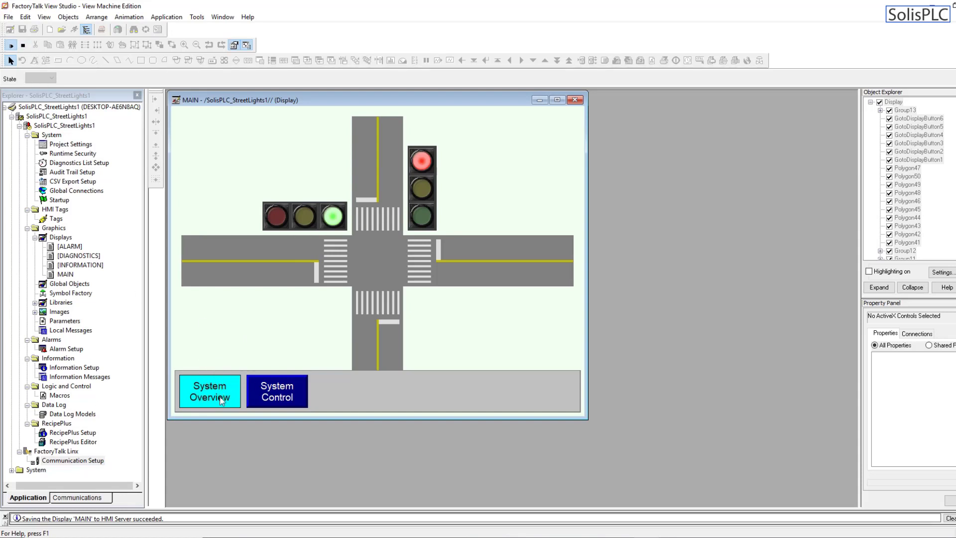
left_click(280, 398)
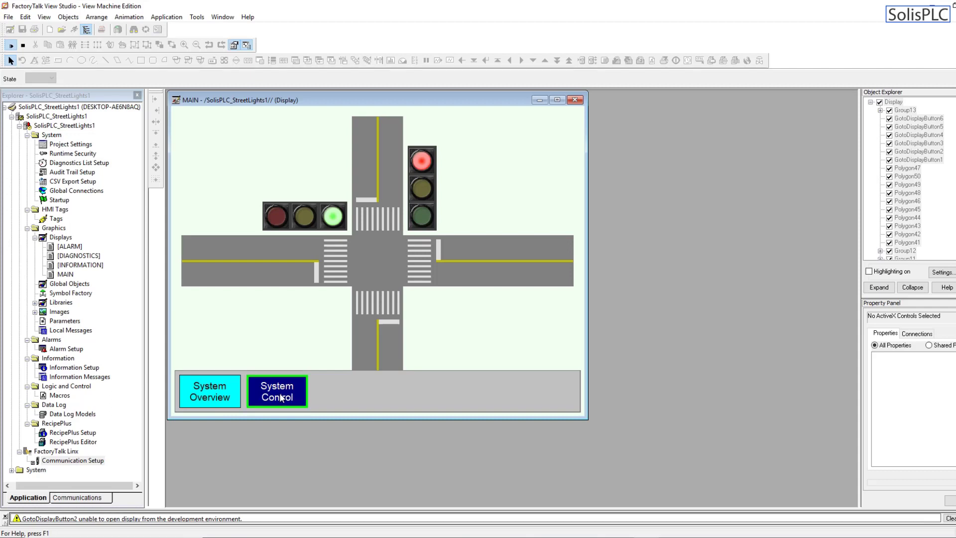
left_click(280, 398)
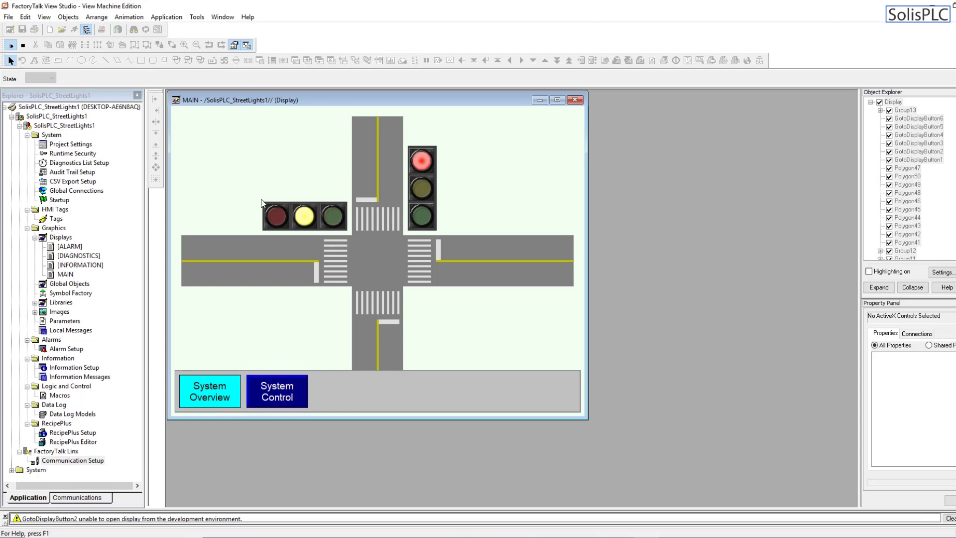
left_click(25, 45)
Create a new display and set its display type to On Top in the display settings
right_click(60, 238)
left_click(82, 243)
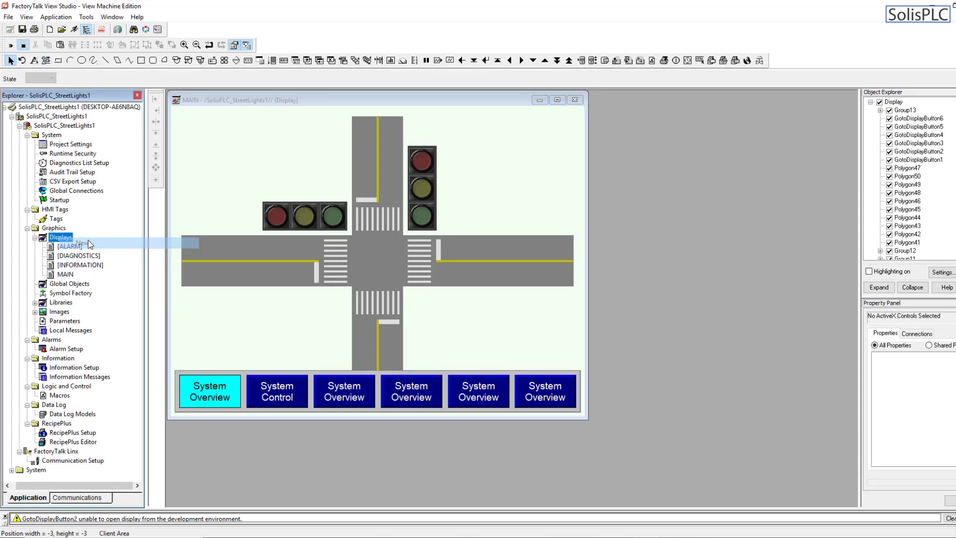
left_click_drag(282, 114, 444, 132)
right_click(390, 202)
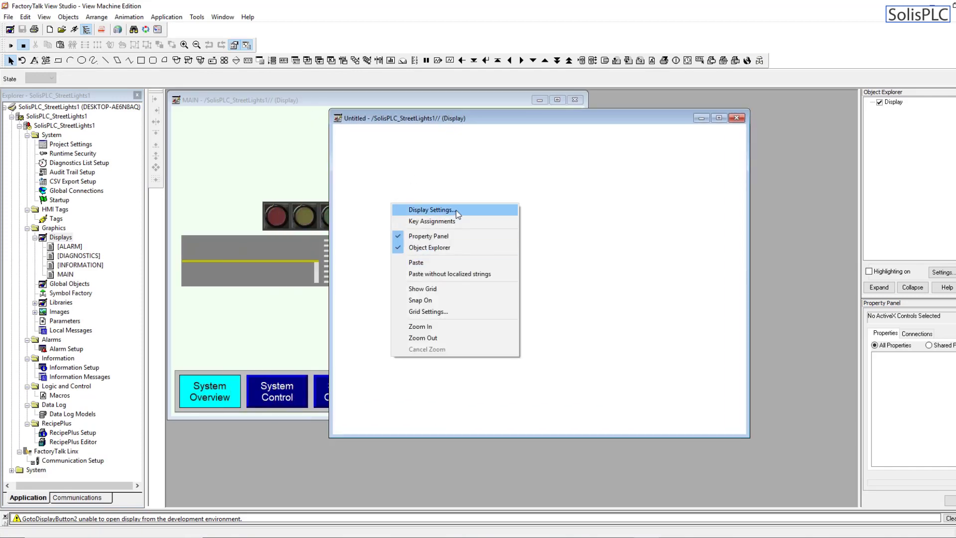
left_click(431, 209)
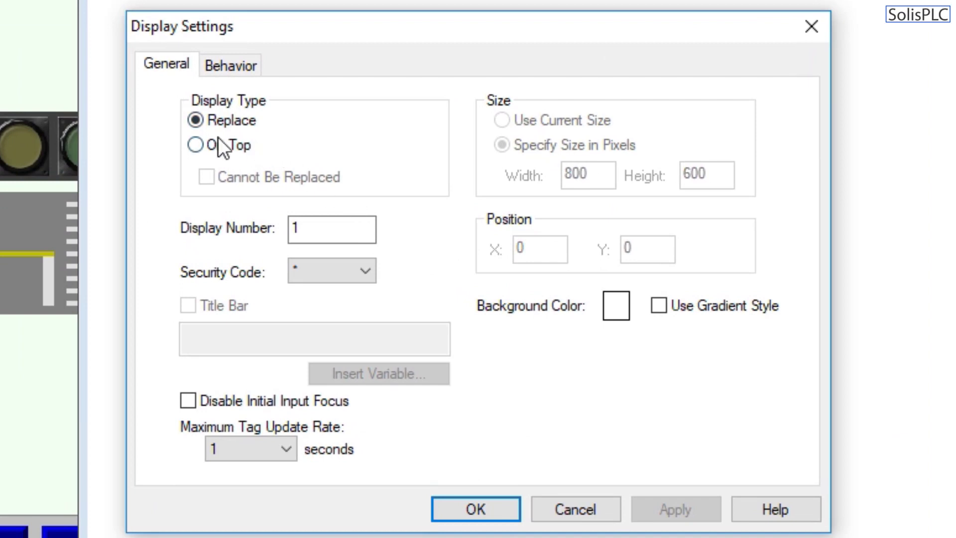
left_click(195, 145)
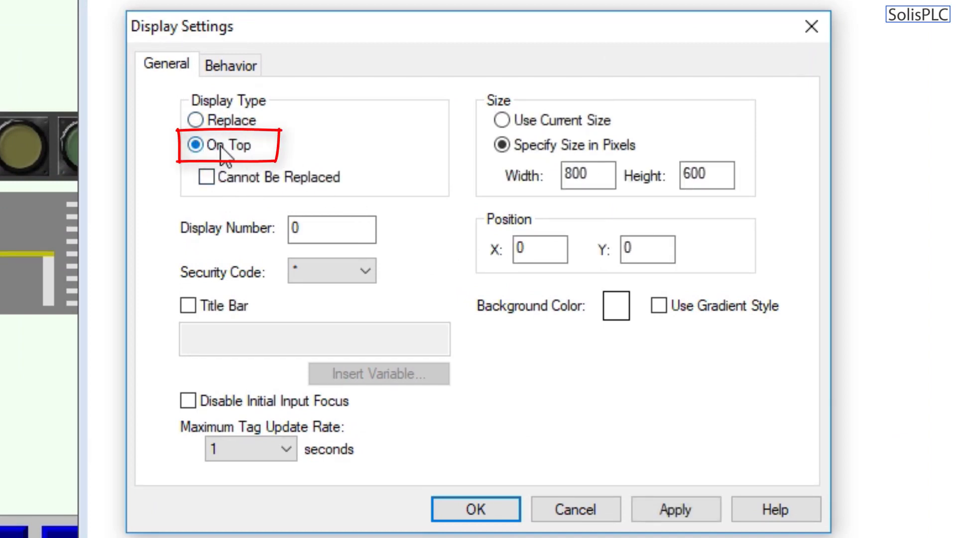
double_click(338, 232)
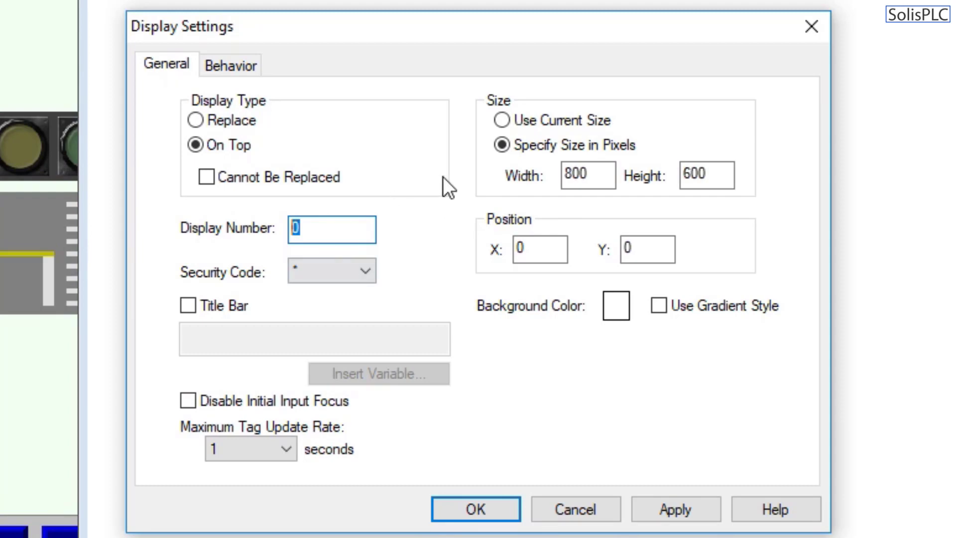
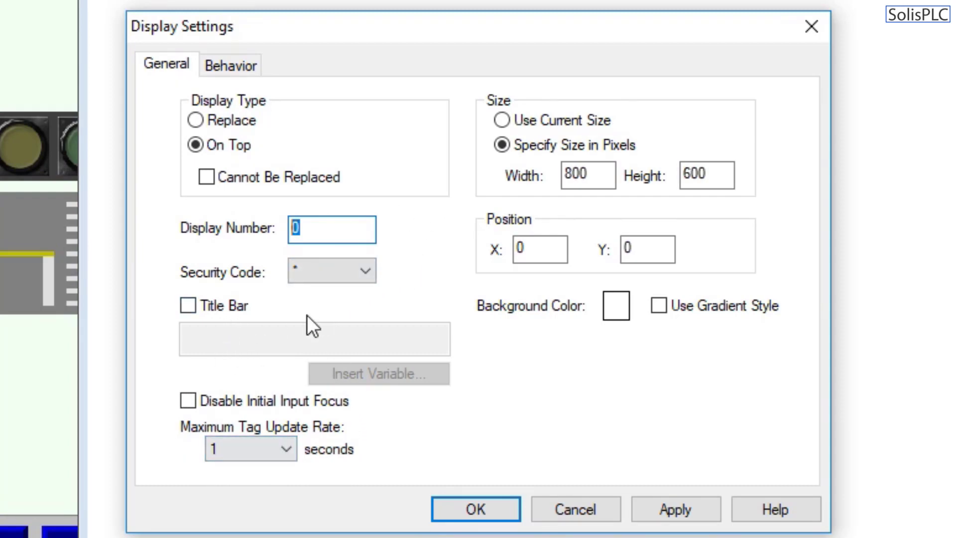
Set the new display's size to 400 pixels wide and 300 pixels high
double_click(576, 174)
type("400")
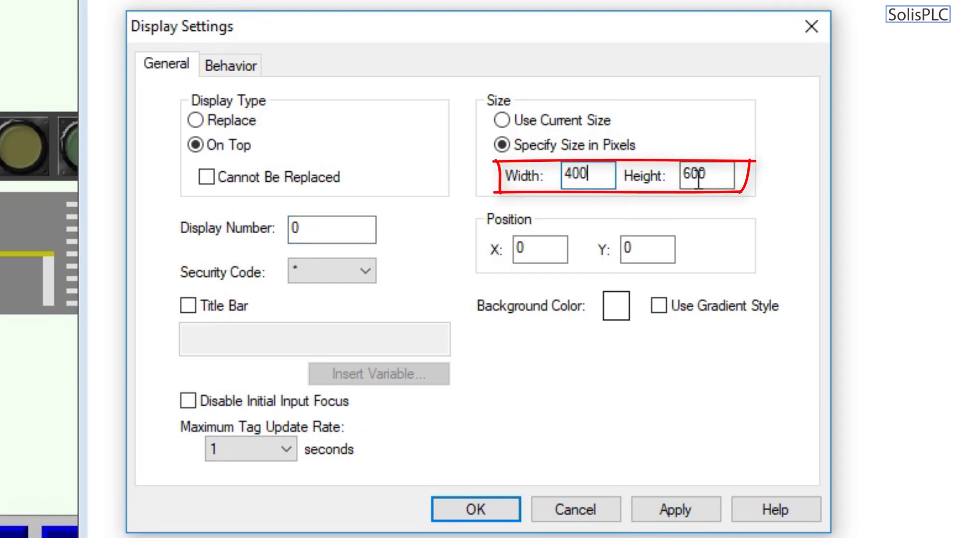
left_click_drag(695, 175, 702, 179)
double_click(702, 178)
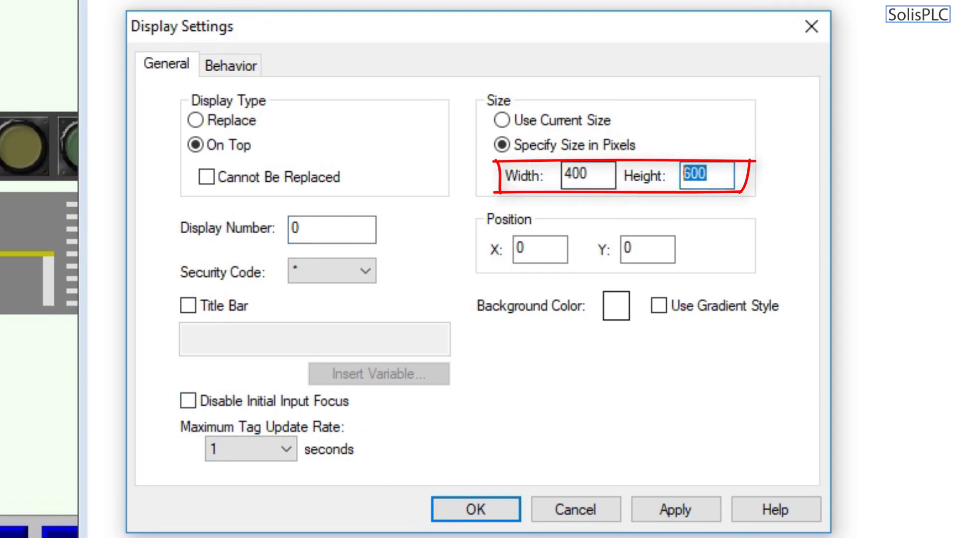
type("300")
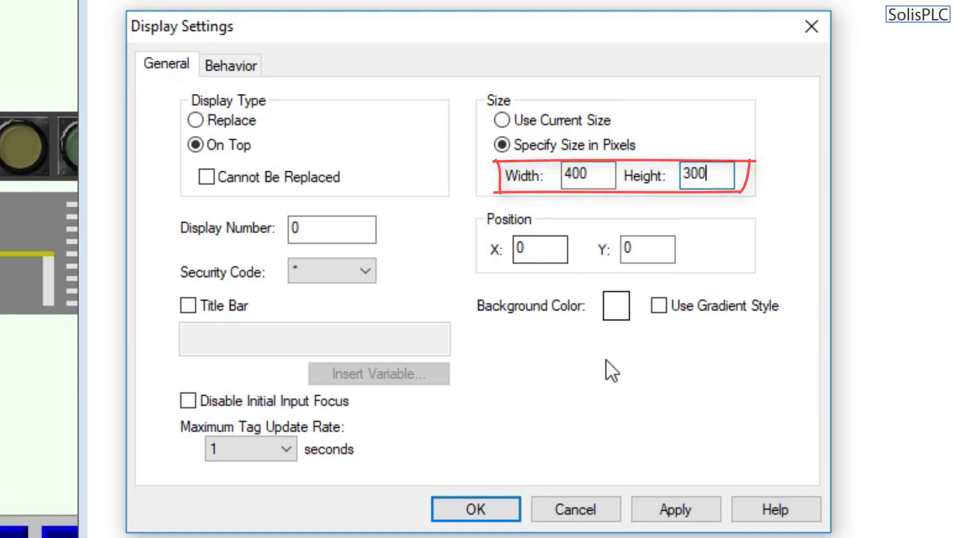
left_click(658, 506)
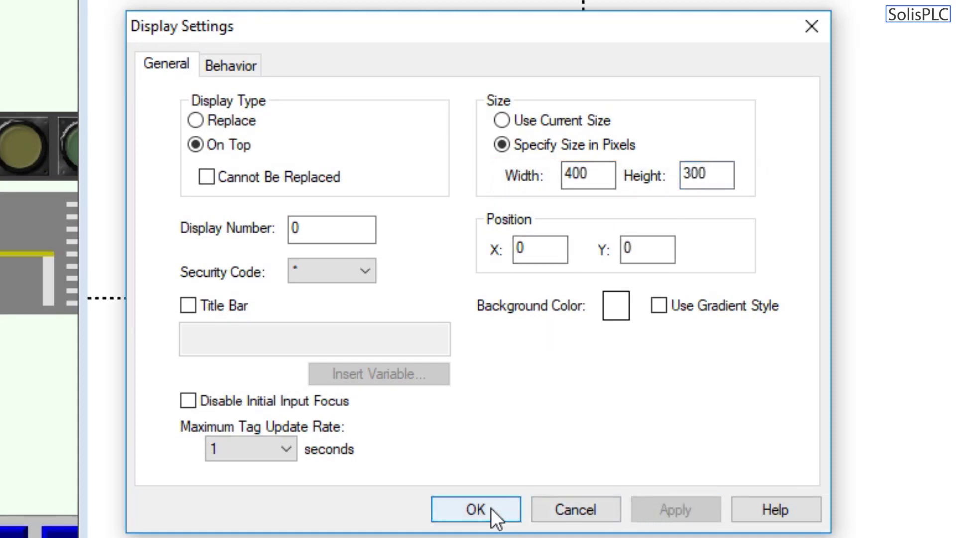
left_click(495, 509)
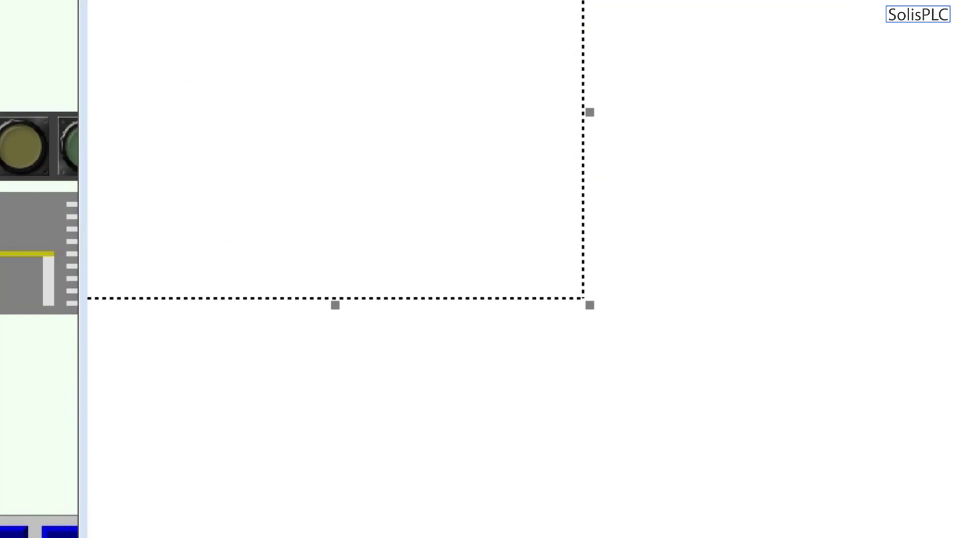
Save the new display as _01_SystemControl and close it
key("ctrl+s")
type("_")
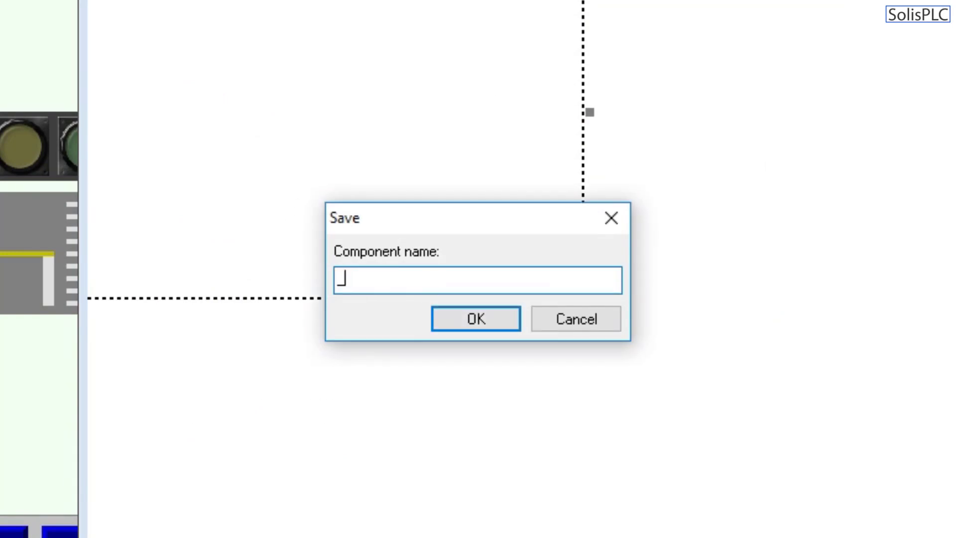
type("01_SystemControl")
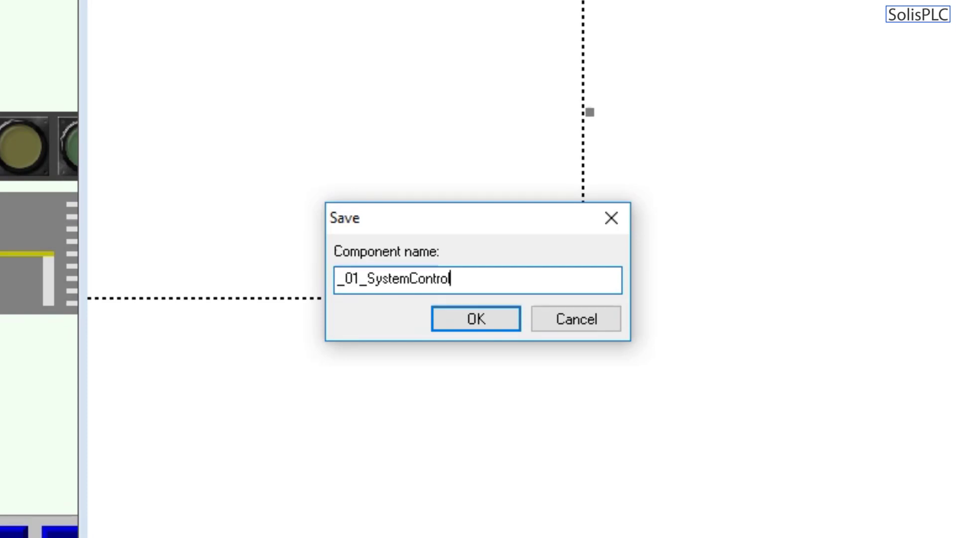
left_click(492, 310)
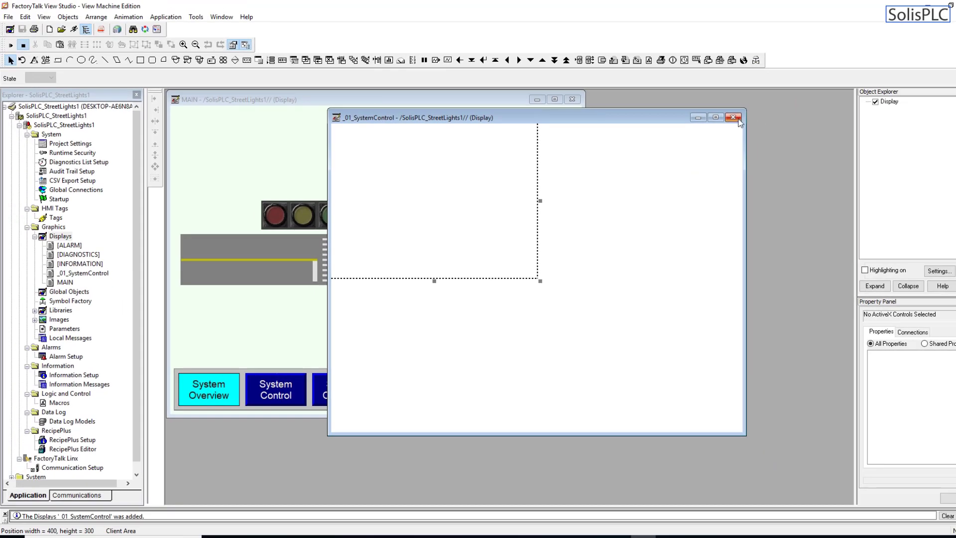
left_click(733, 117)
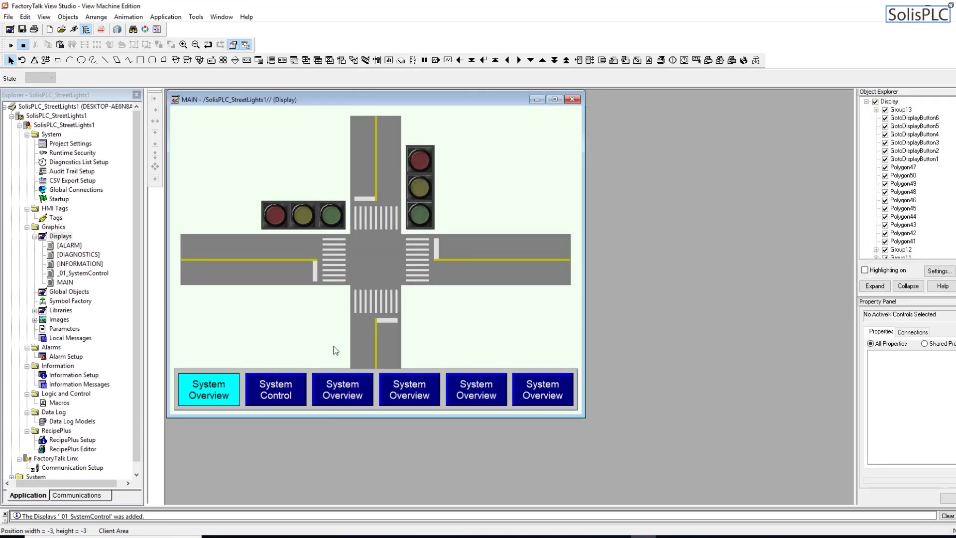
Assign _01_SystemControl as the target display of the System Control button on the MAIN display
left_click(273, 397)
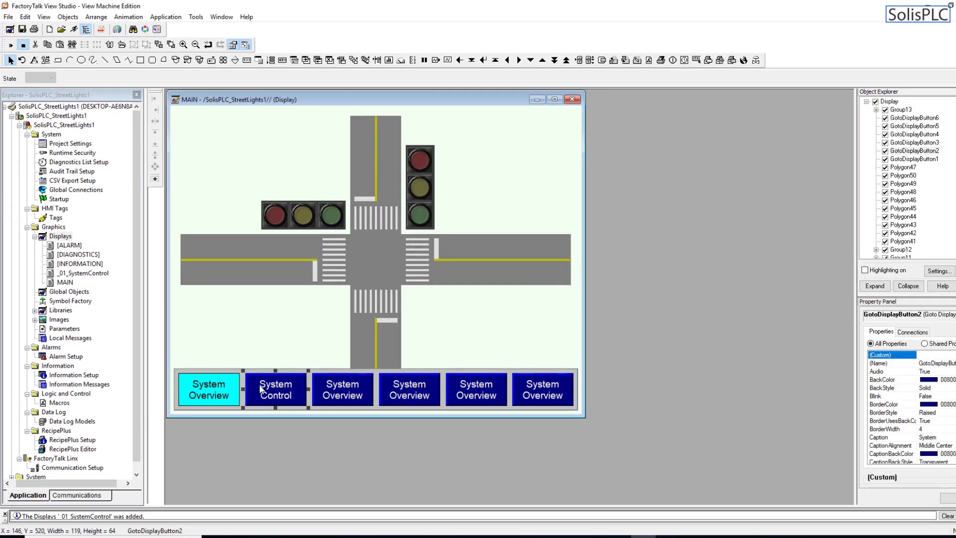
right_click(267, 389)
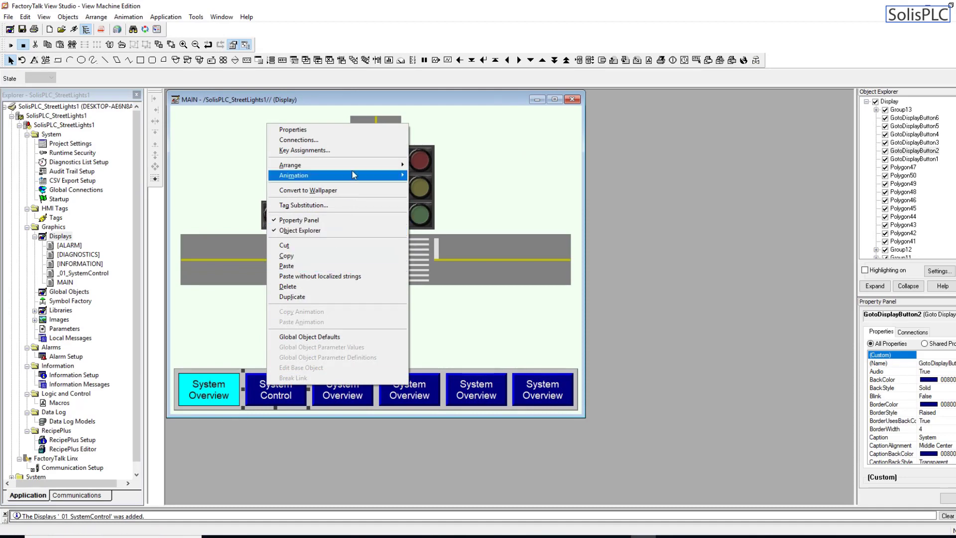
left_click(357, 131)
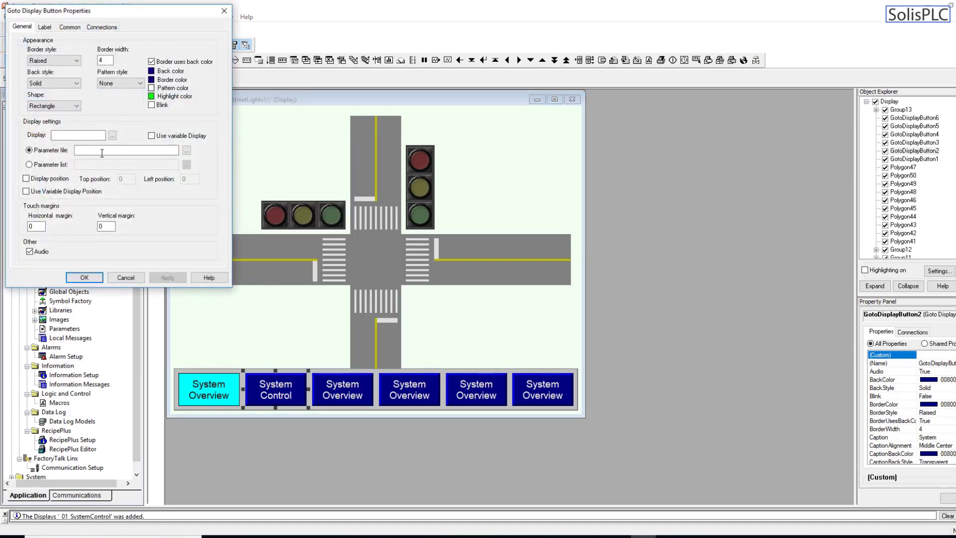
left_click(112, 136)
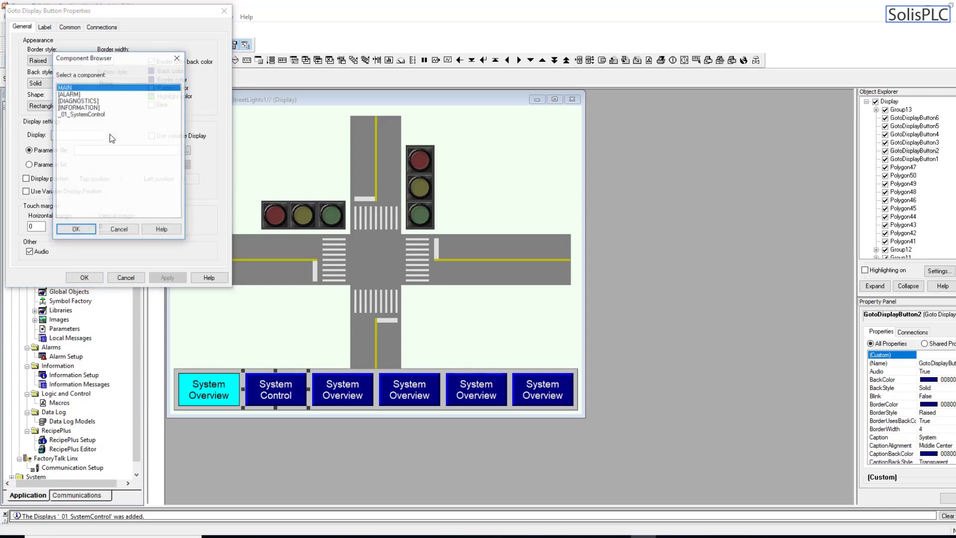
double_click(102, 118)
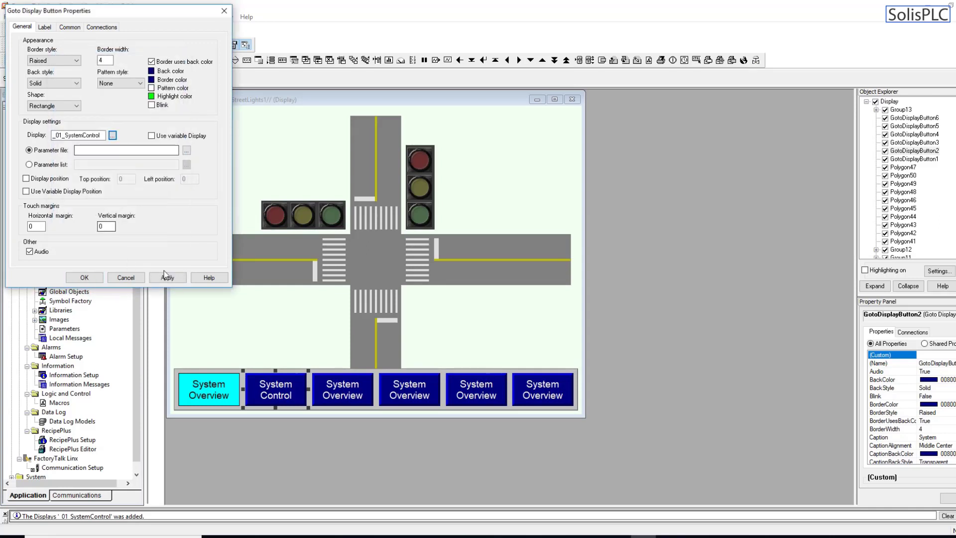
left_click(167, 277)
left_click(118, 278)
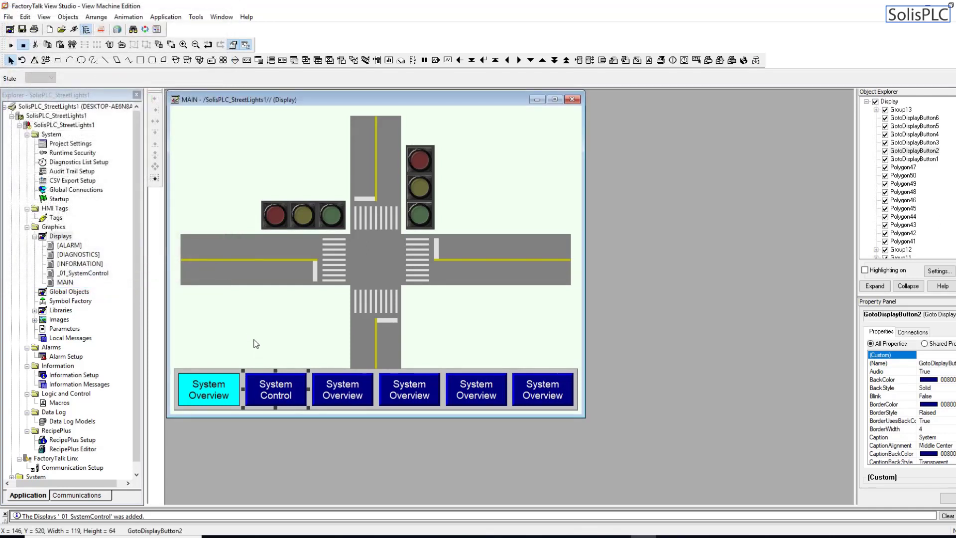
left_click(326, 324)
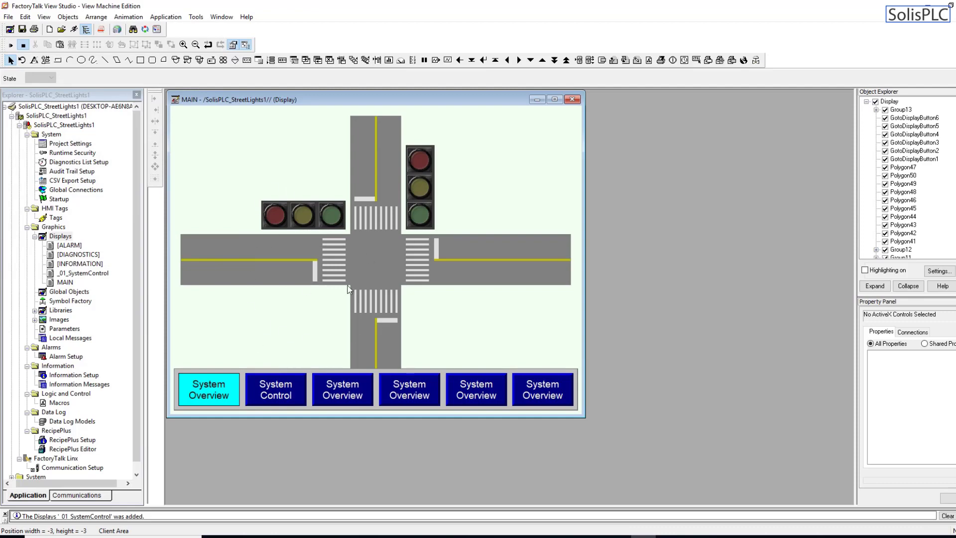
Open the _01_SystemControl display and place its window over the middle of the MAIN display
double_click(83, 274)
left_click_drag(301, 99, 390, 168)
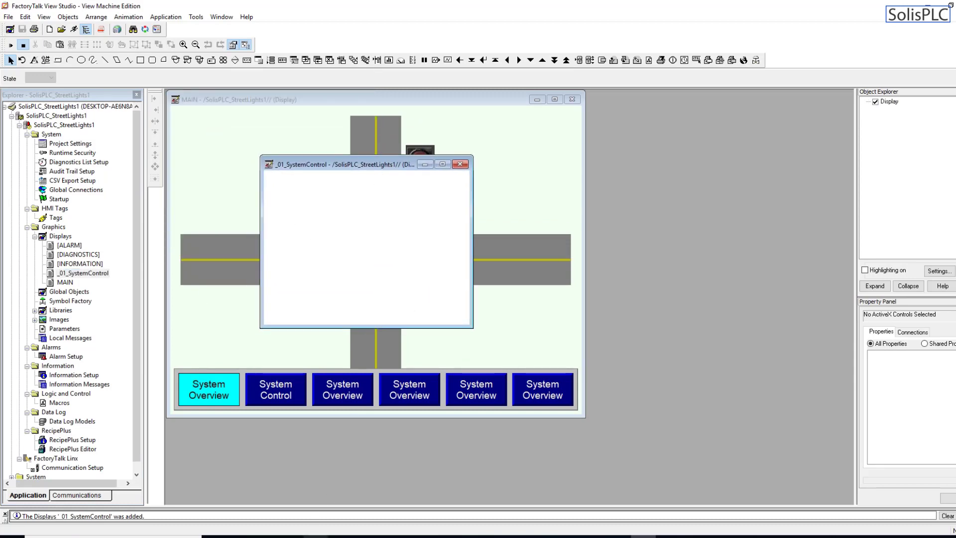
Switch to Logix Designer and add an empty rung below rung 1 in the _03_HMI_Interface routine
key("alt+Tab")
scroll(439, 381, "down", 5)
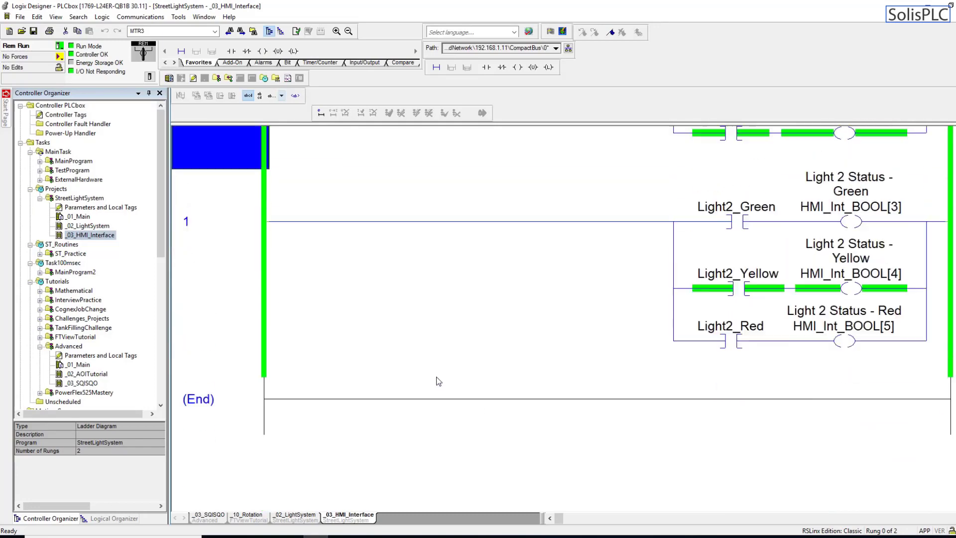
scroll(436, 376, "up", 3)
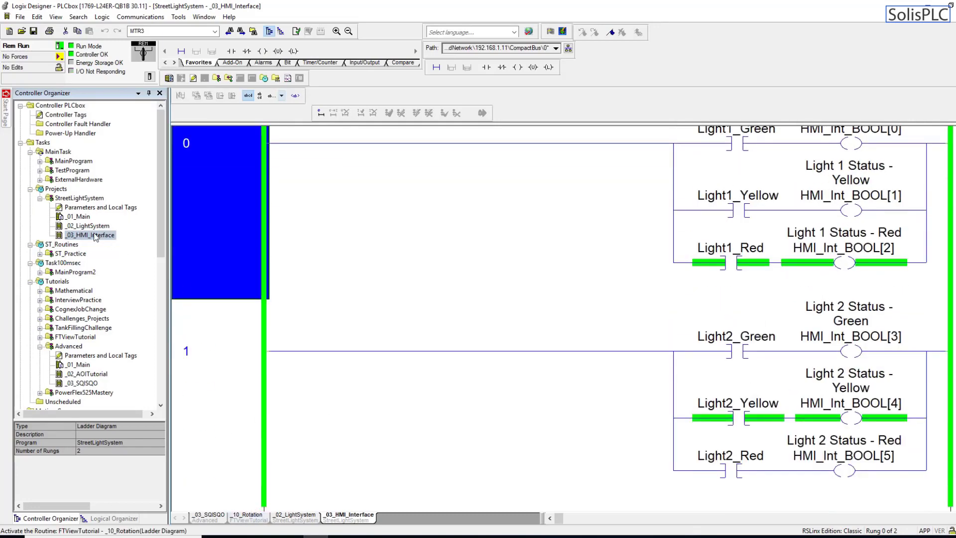
scroll(287, 253, "down", 3)
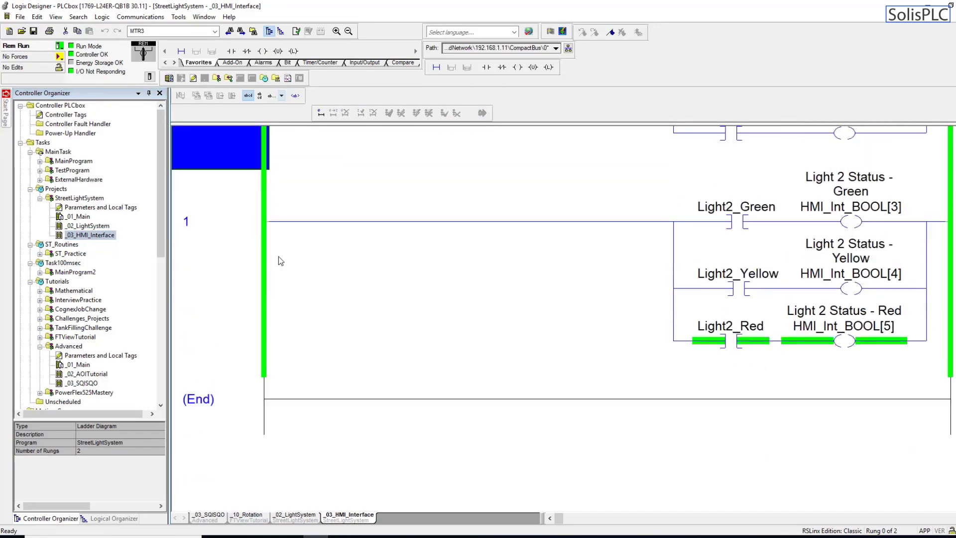
left_click(261, 293)
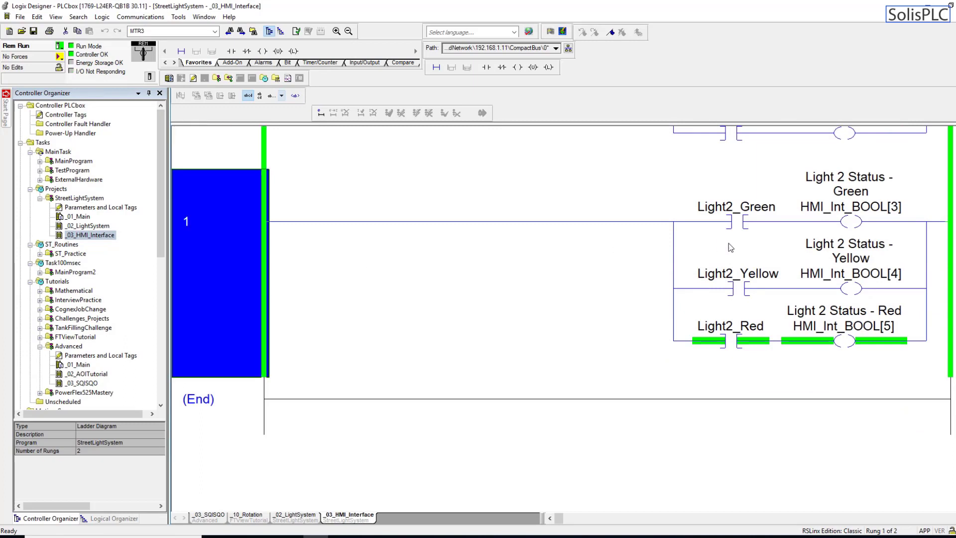
left_click(737, 214)
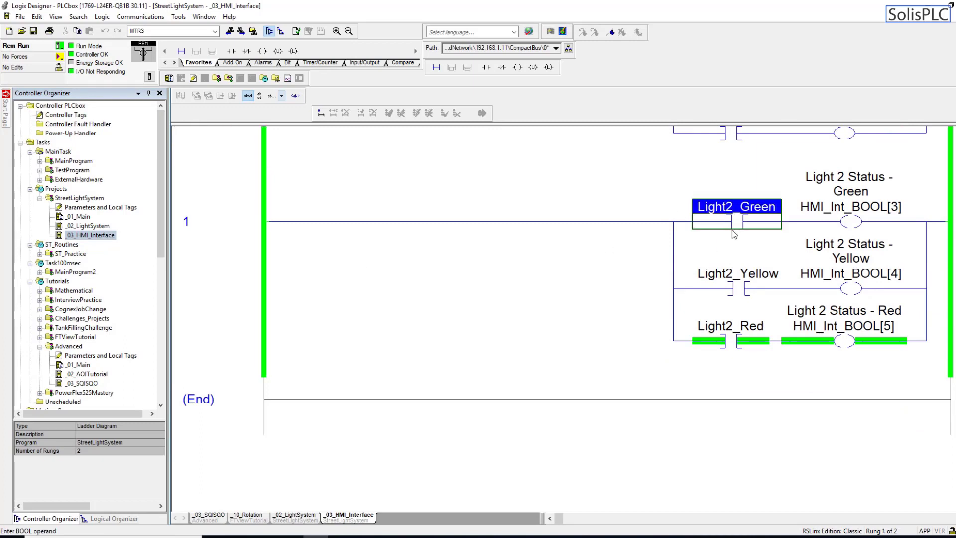
left_click(236, 326)
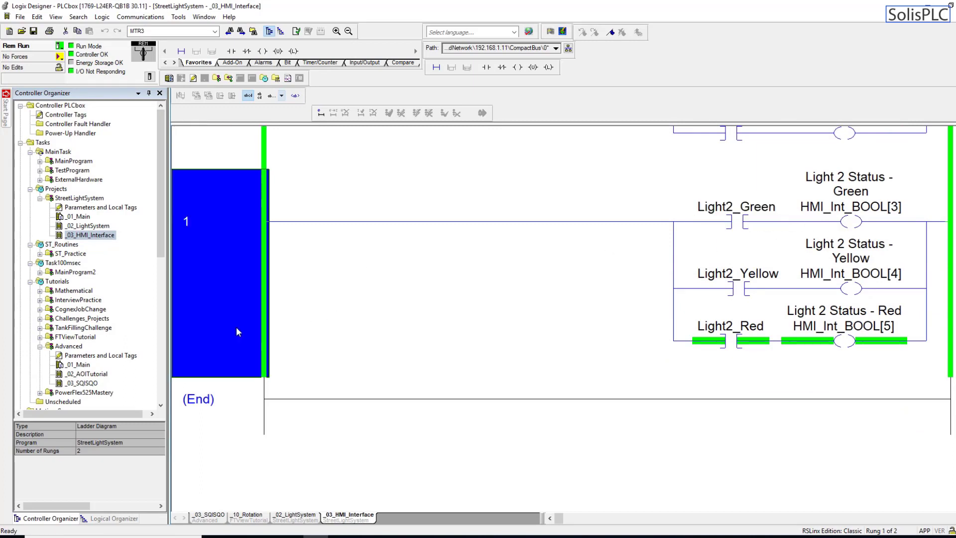
left_click(181, 51)
scroll(351, 260, "up", 3)
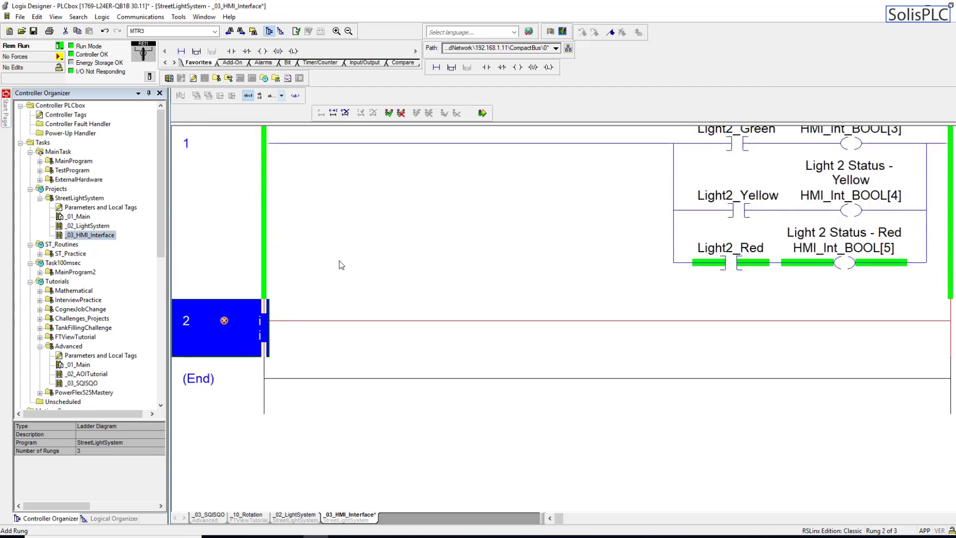
Examine the preset and accumulator values of the green and yellow TON timers for both lights in the _02_LightSystem routine
left_click(295, 516)
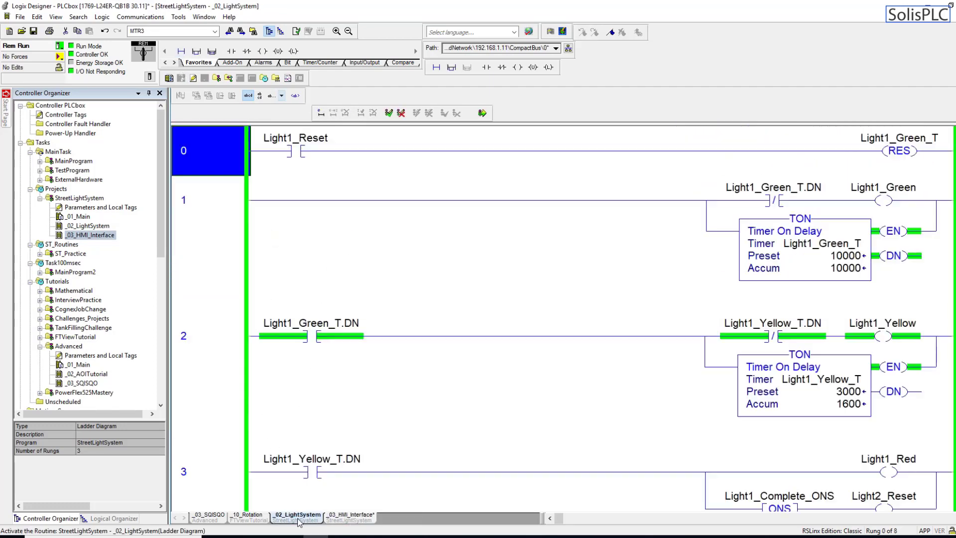
left_click(243, 216)
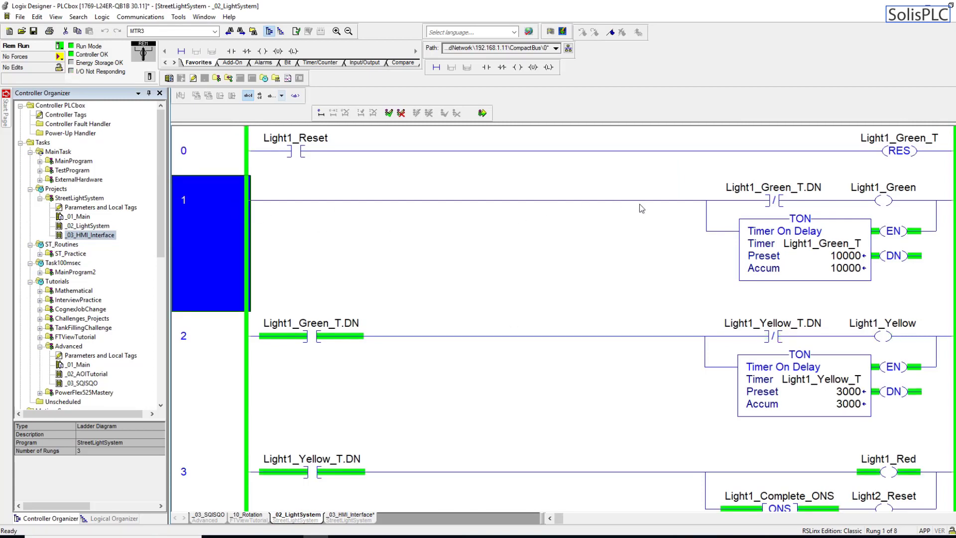
scroll(640, 208, "down", 5)
scroll(745, 230, "up", 4)
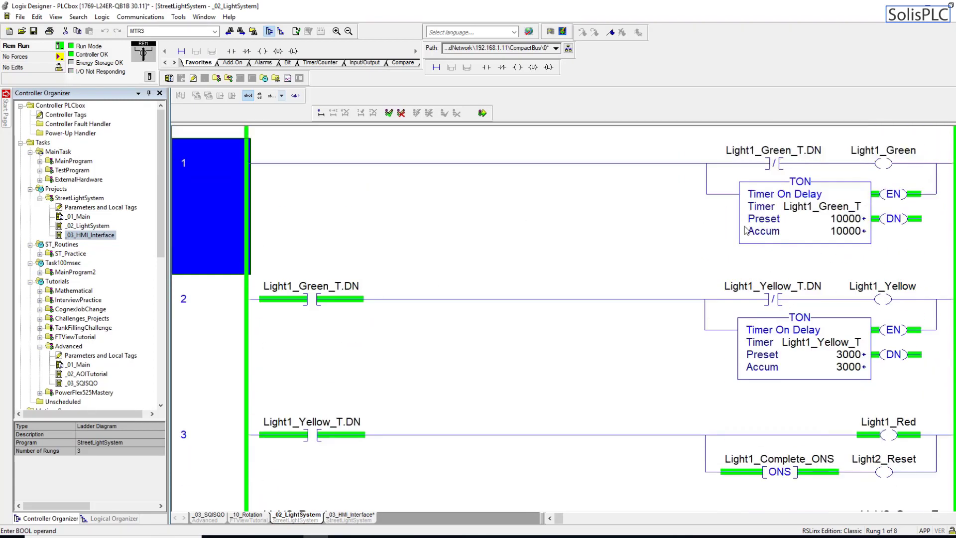
scroll(812, 254, "up", 1)
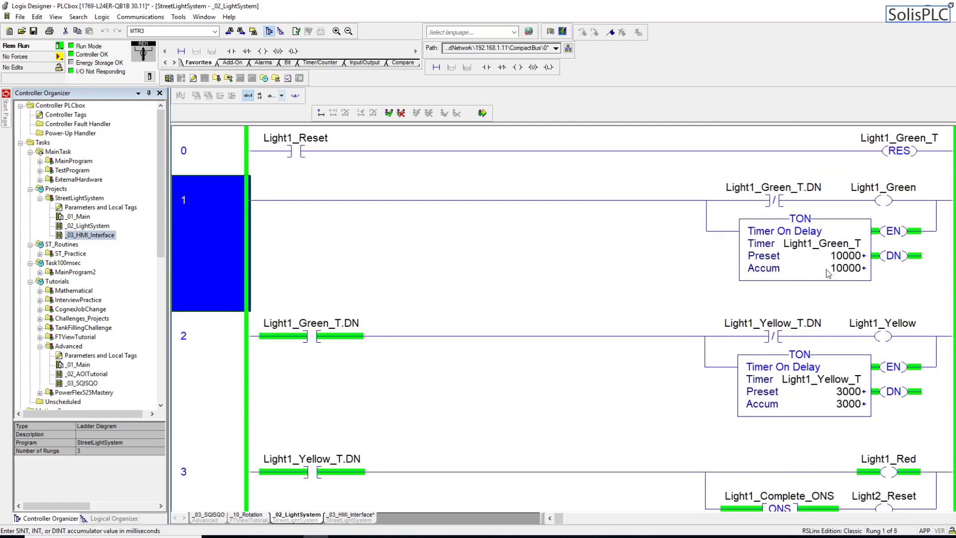
left_click(832, 257)
left_click(824, 243)
left_click(841, 268)
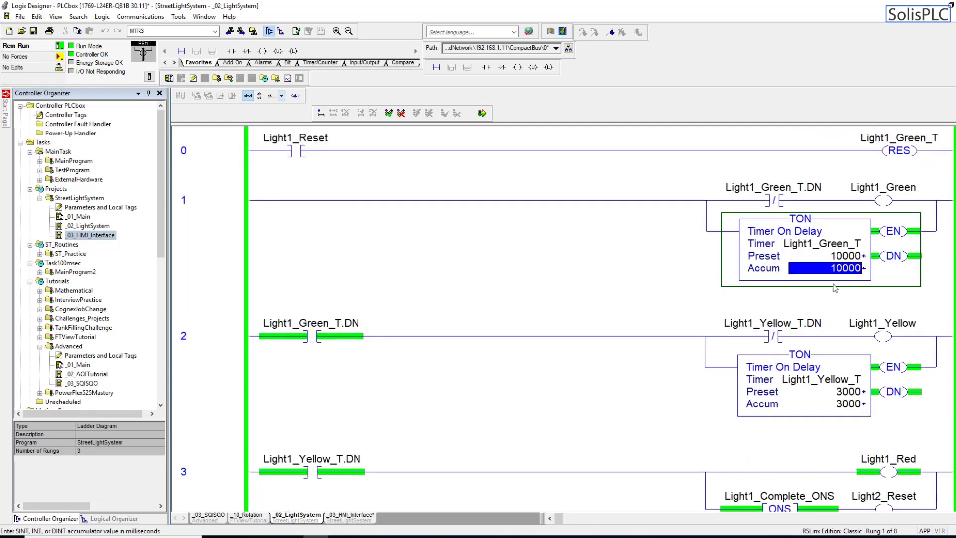
left_click(838, 392)
scroll(793, 382, "down", 8)
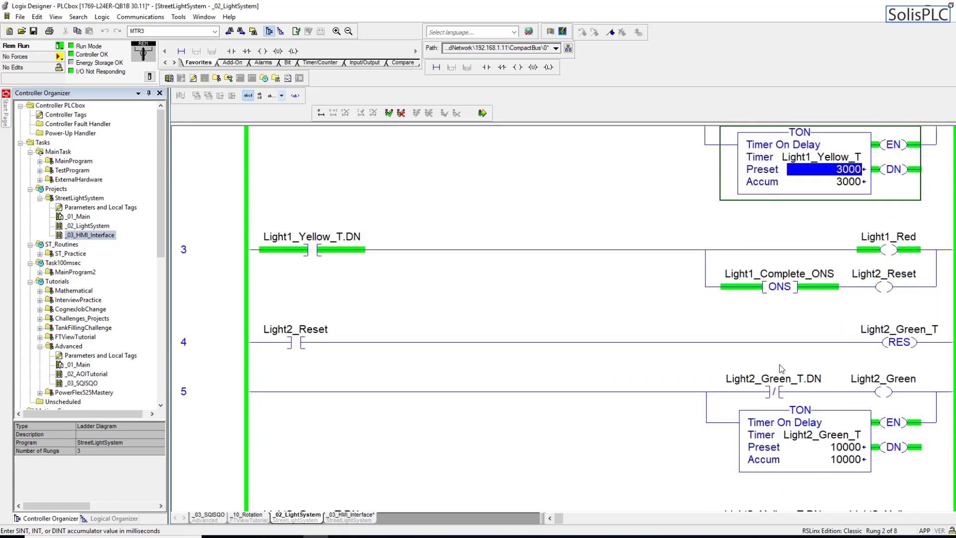
left_click(847, 299)
scroll(821, 259, "down", 1)
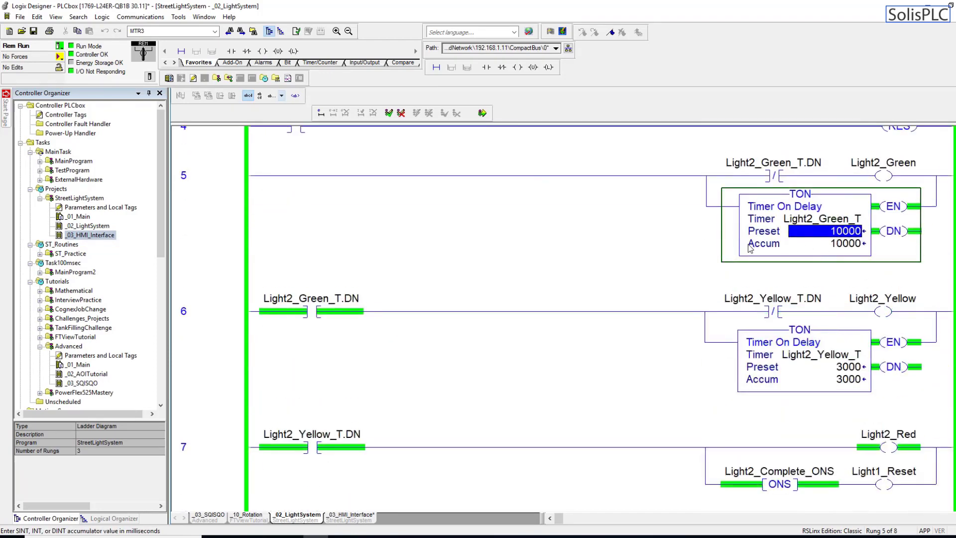
Return to the _03_HMI_Interface routine and add a MOV instruction to the empty rung 2
left_click(349, 516)
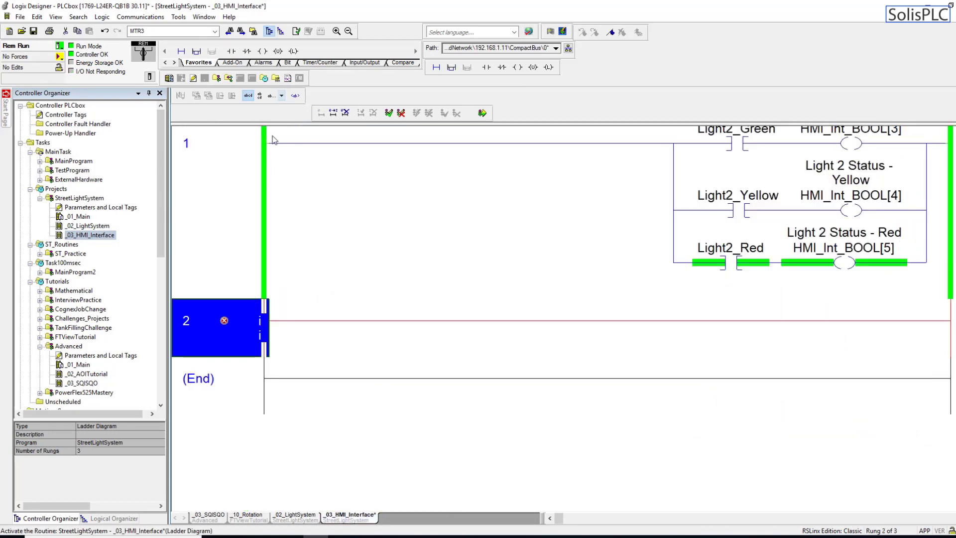
left_click(237, 51)
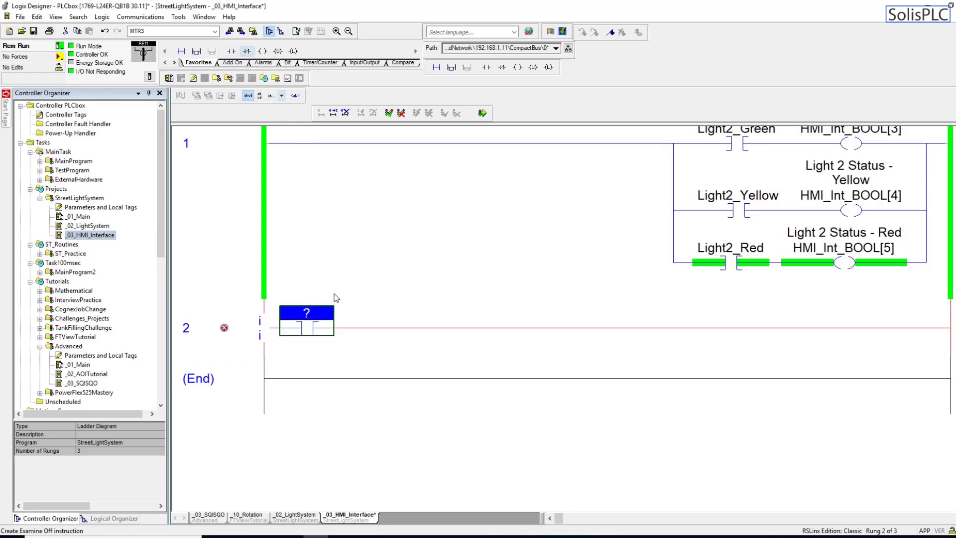
double_click(306, 327)
type("MOV")
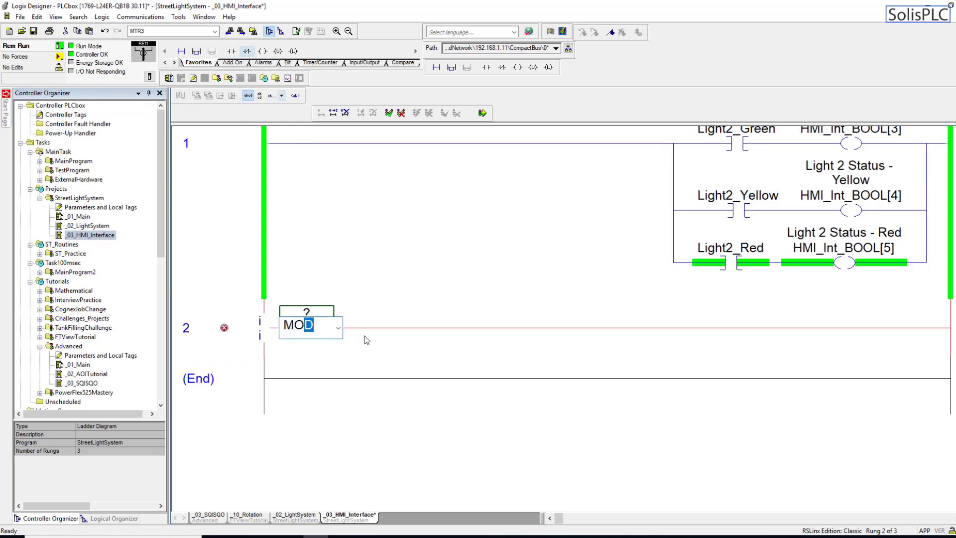
key("Return")
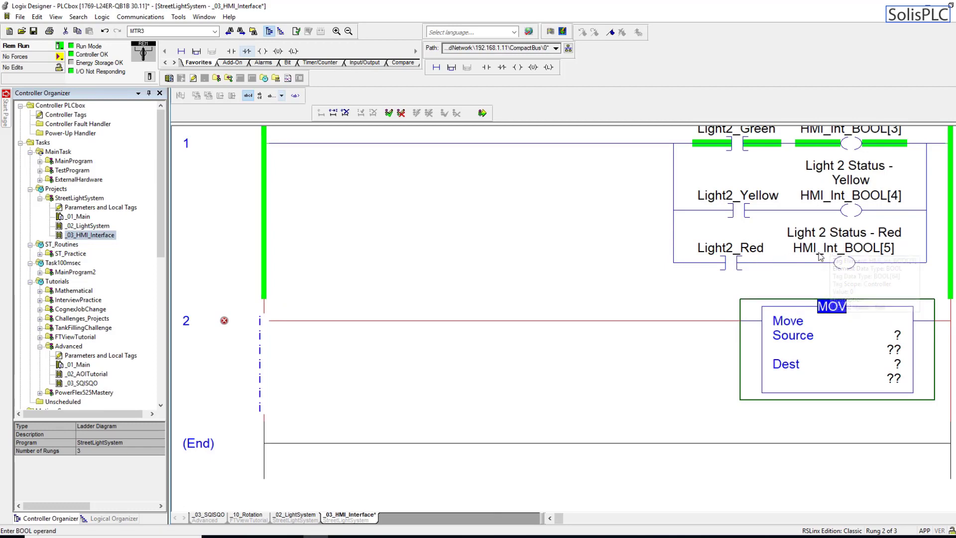
Set the Source of the MOV instruction on rung 2 to HMI_Int_DINT[0]
double_click(877, 340)
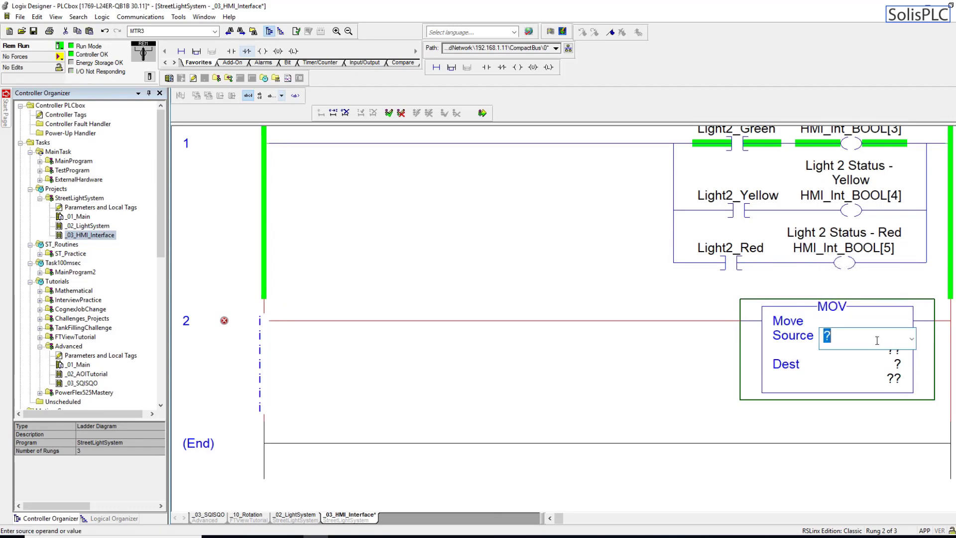
type("HMI")
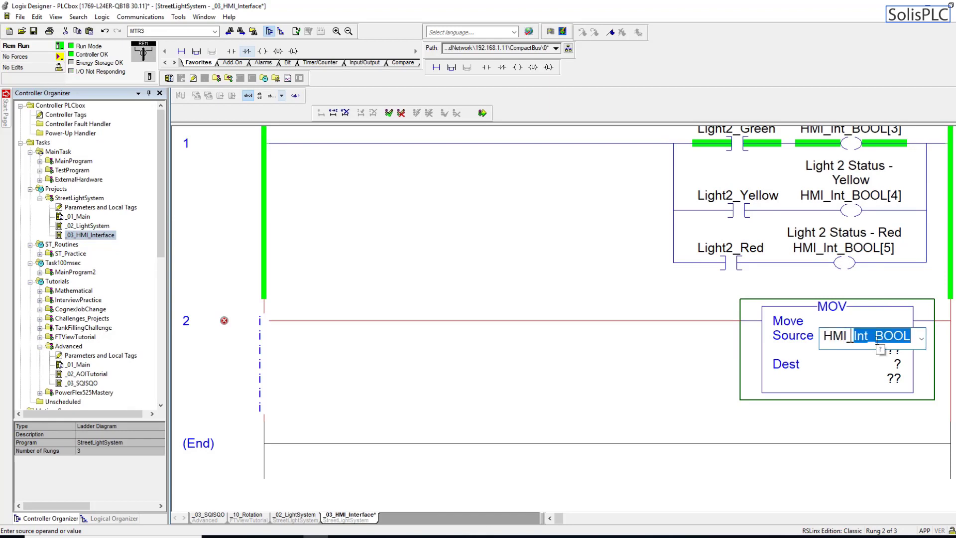
type("_DINT")
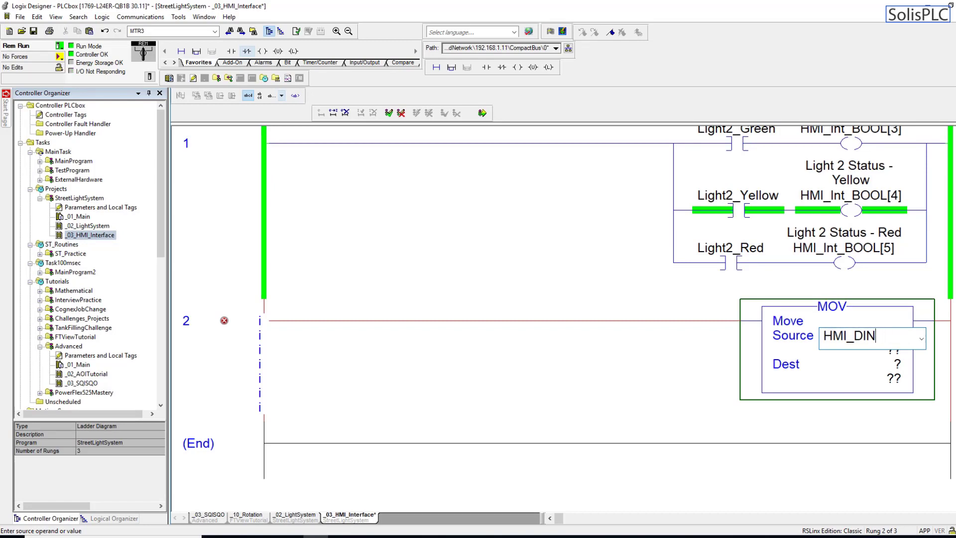
key("BackSpace")
key("BackSpace")
key("BackSpace")
type("Int_")
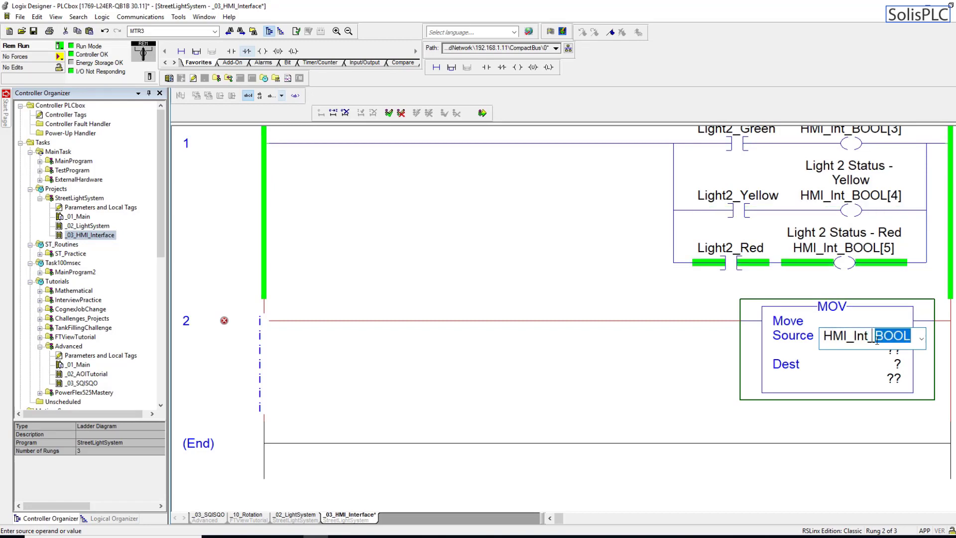
type("DINT[0]")
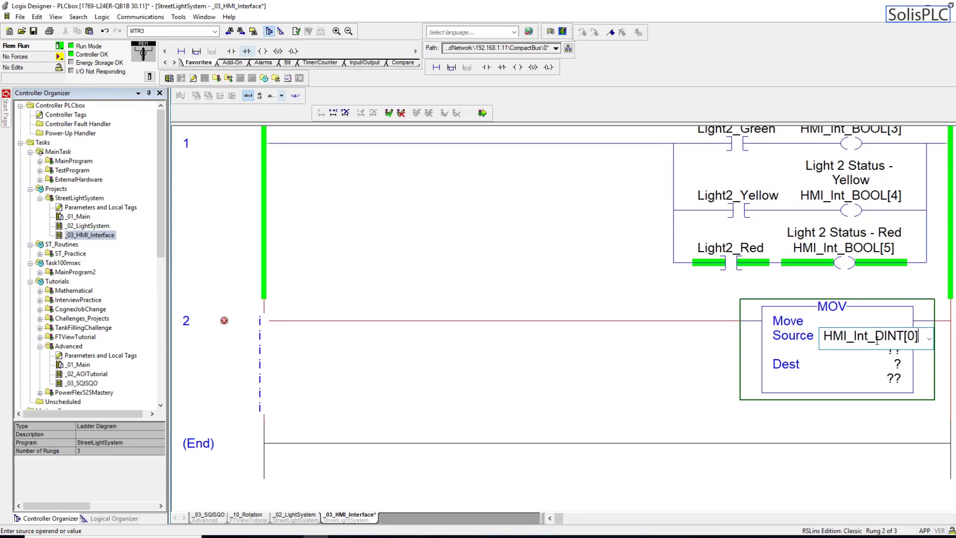
key("Return")
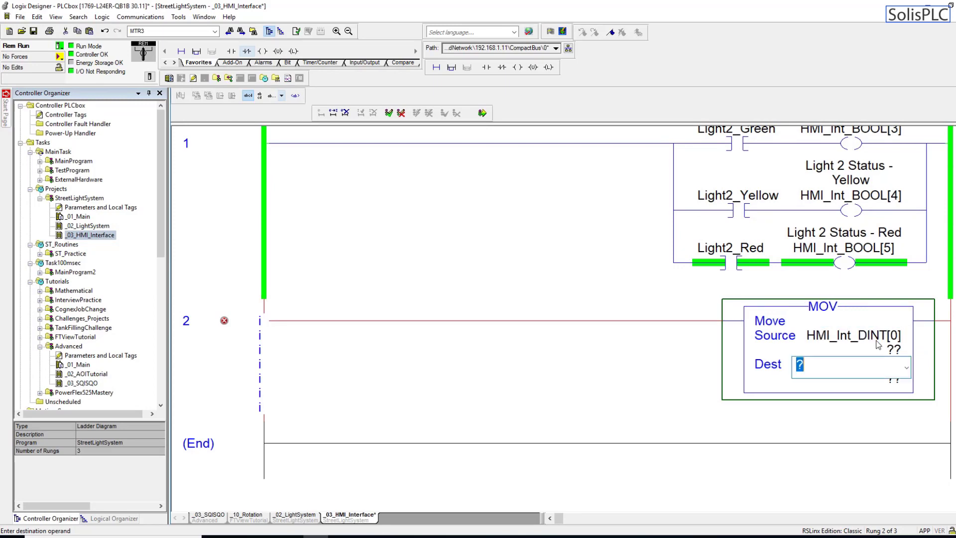
left_click(514, 344)
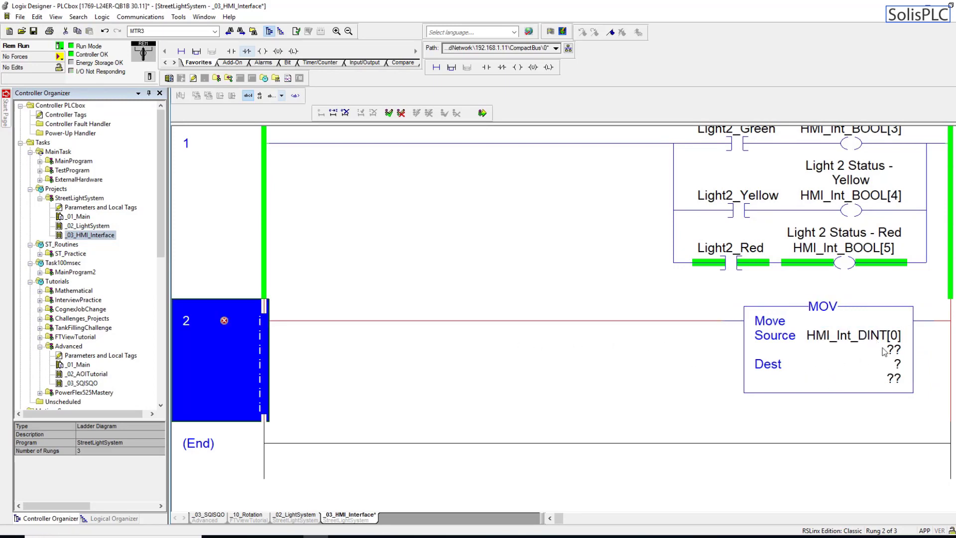
Check the light 1 green timer's tag in _02_LightSystem and set the rung 2 MOV destination to Light1_Green_T.PRE
left_click(298, 515)
left_click(840, 220)
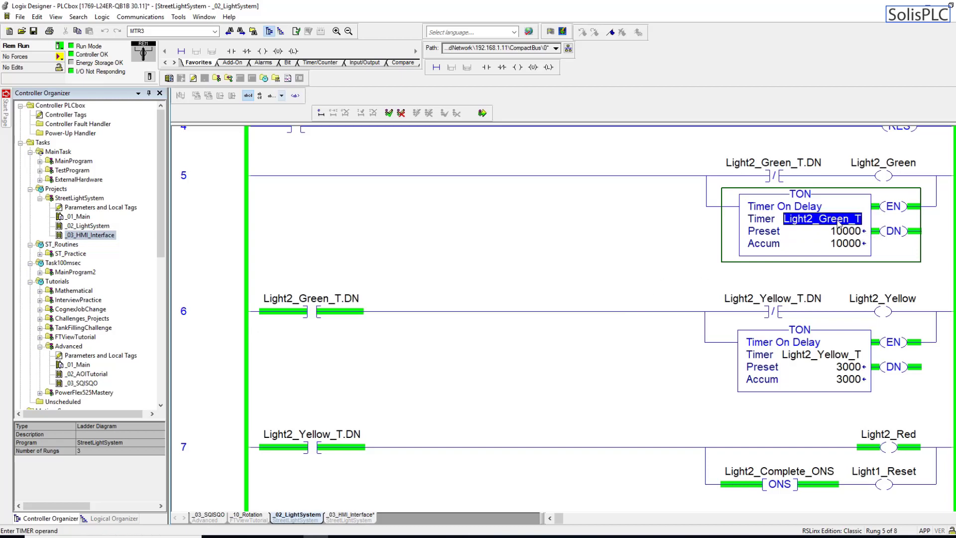
scroll(817, 263, "up", 1)
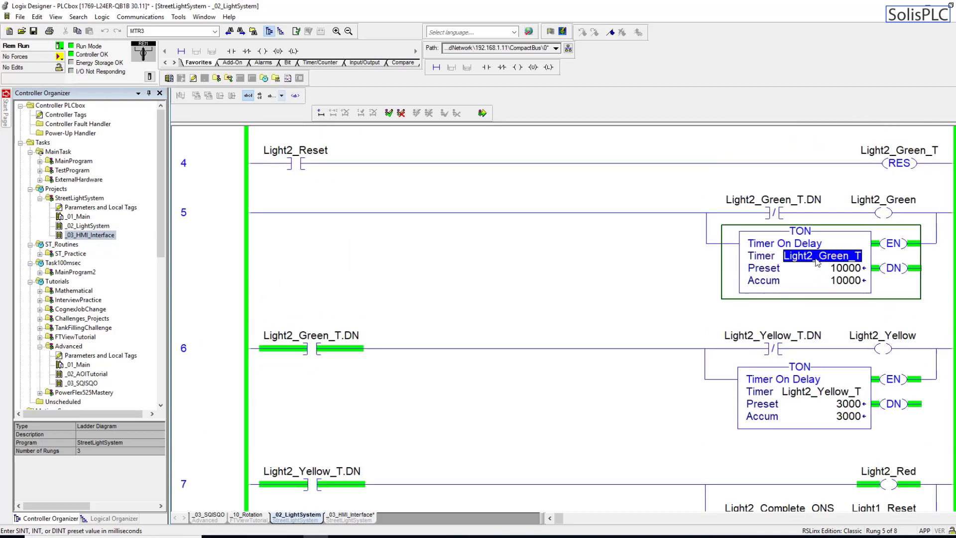
scroll(817, 262, "up", 4)
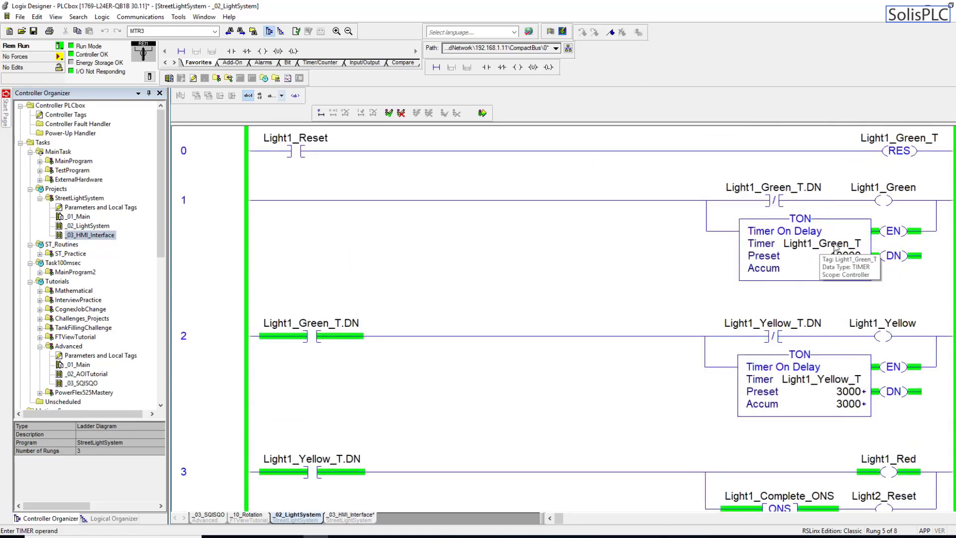
left_click(351, 515)
double_click(865, 362)
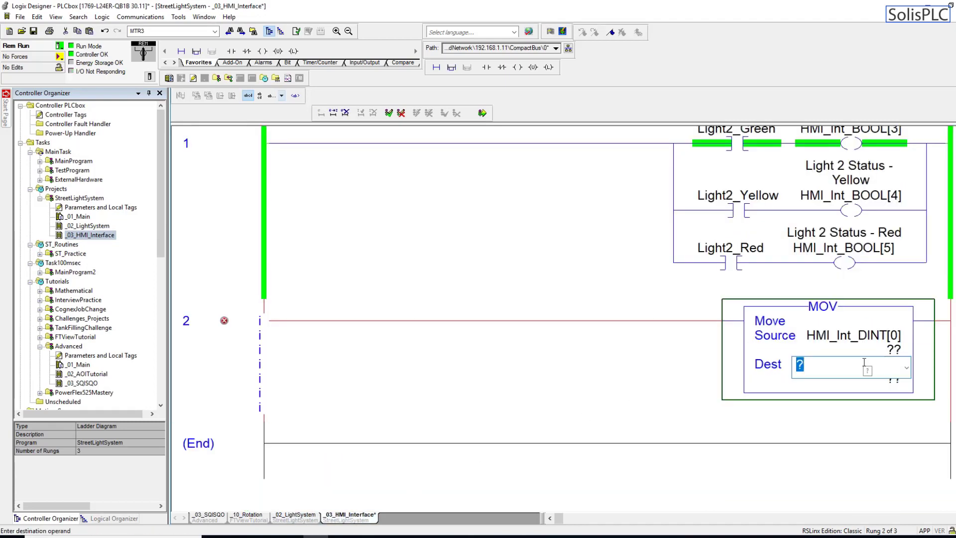
type("Light1_")
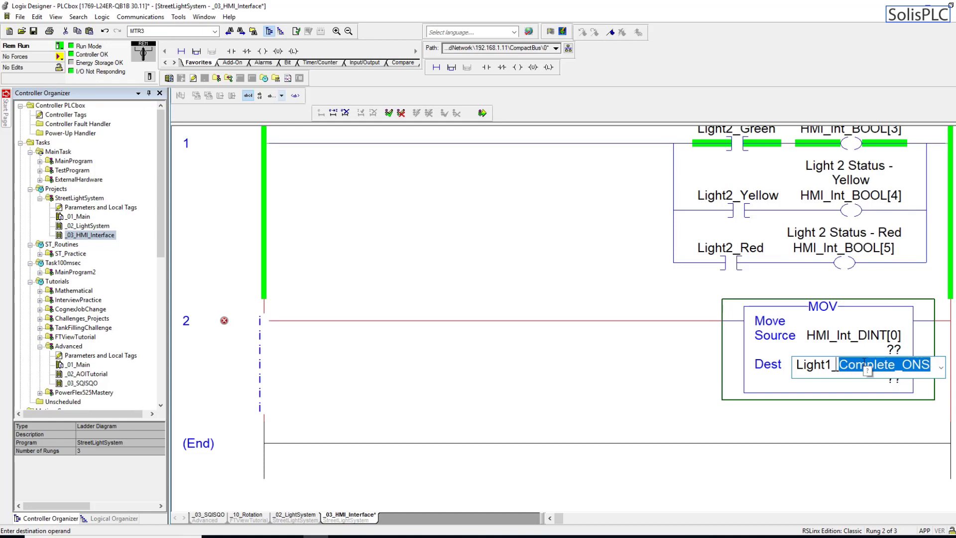
type("Green")
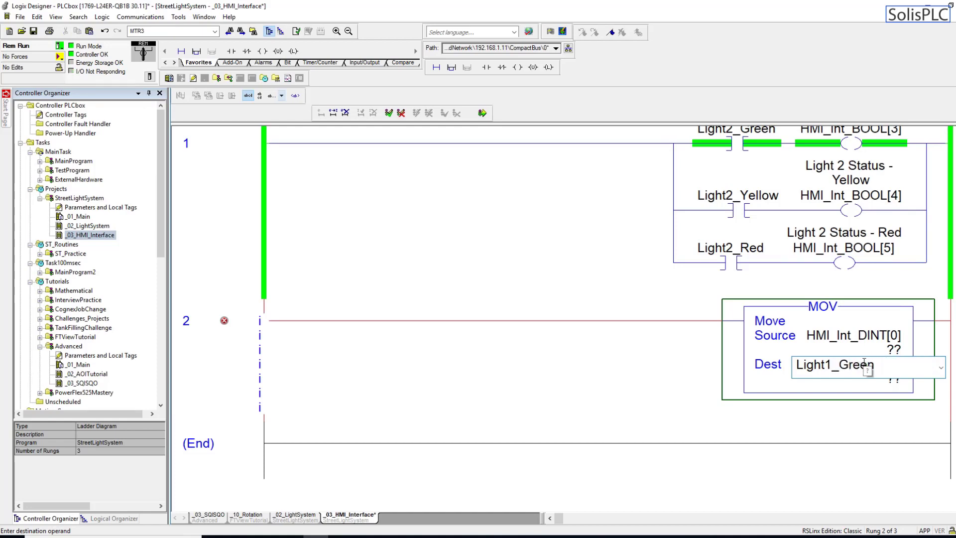
type("_T.PRE")
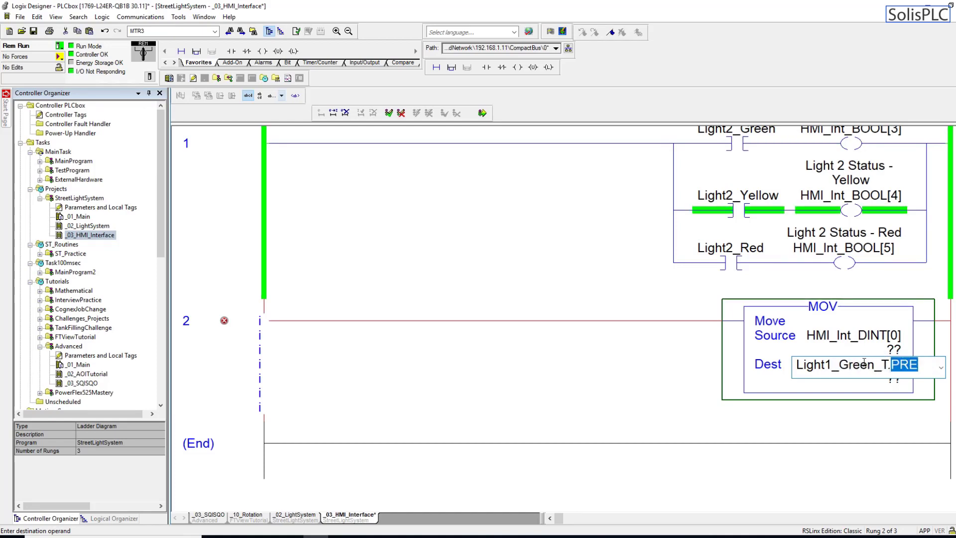
key("Return")
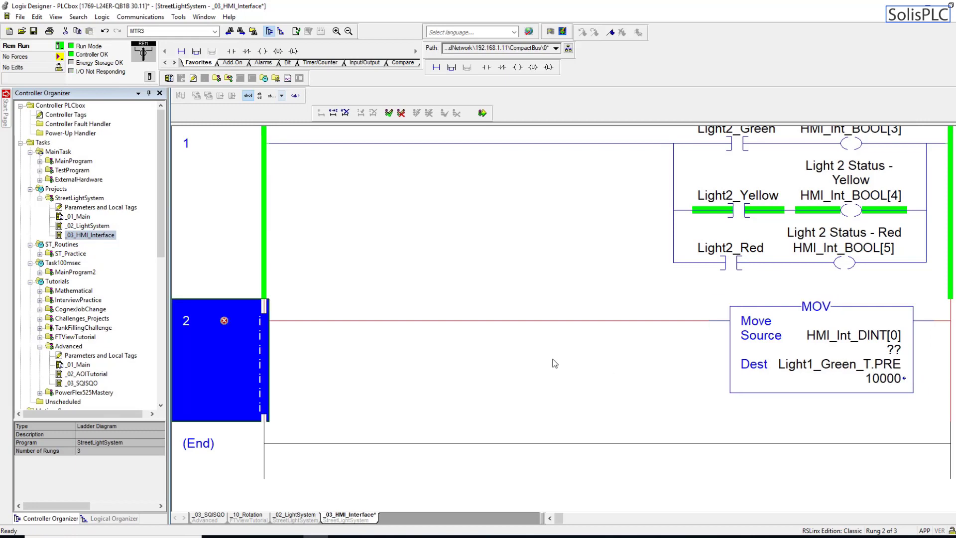
Duplicate rung 2 below itself and change the copied MOV's Source to HMI_Int_DINT[1]
key("ctrl+c")
key("ctrl+v")
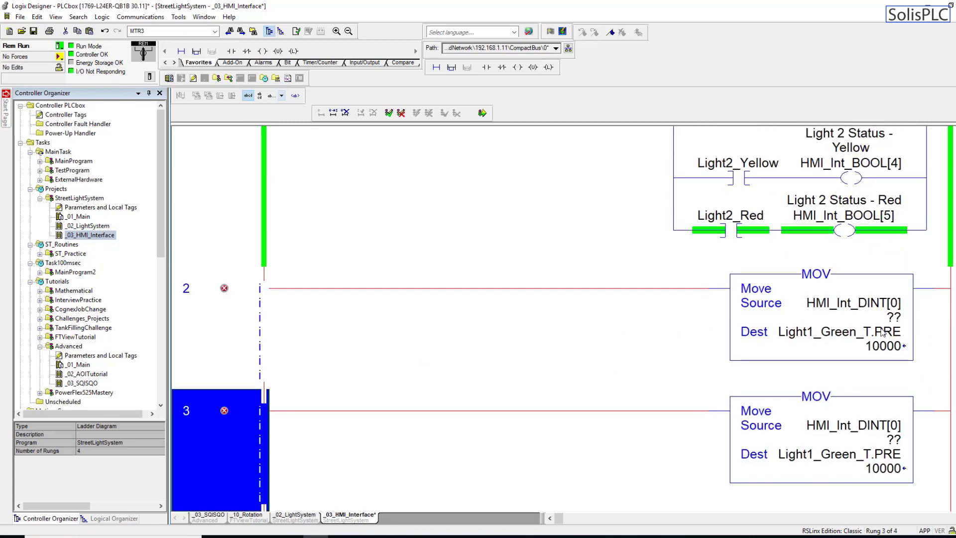
double_click(884, 424)
key("End")
key("Left")
key("Left")
key("BackSpace")
type("1")
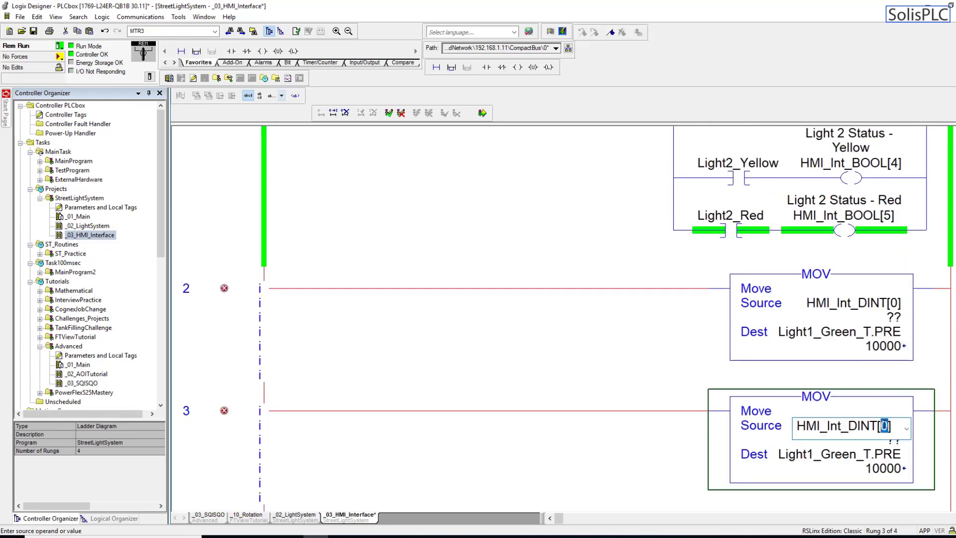
key("Return")
Create the undefined HMI_Int_DINT tag from the rung 2 MOV Source with the data type DINT[100]
right_click(864, 305)
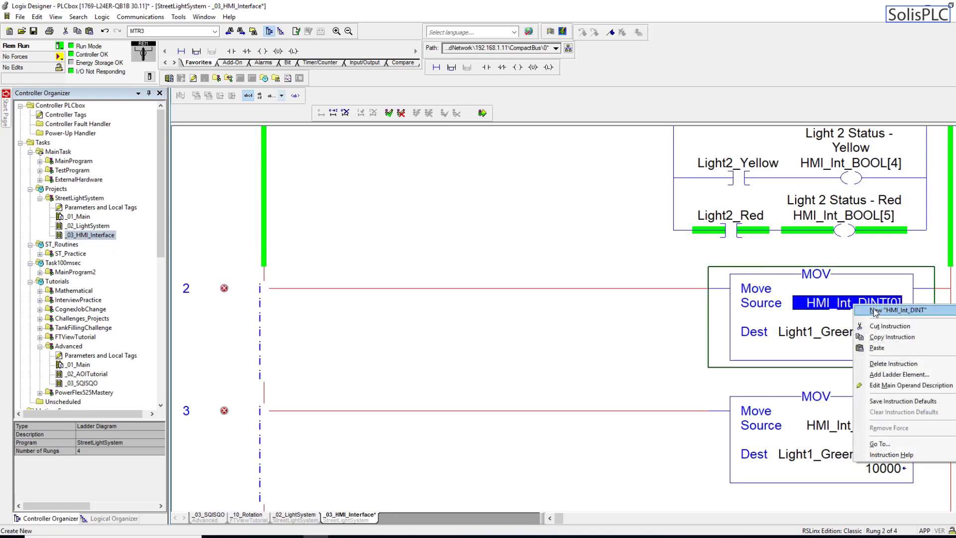
left_click(884, 310)
left_click(474, 273)
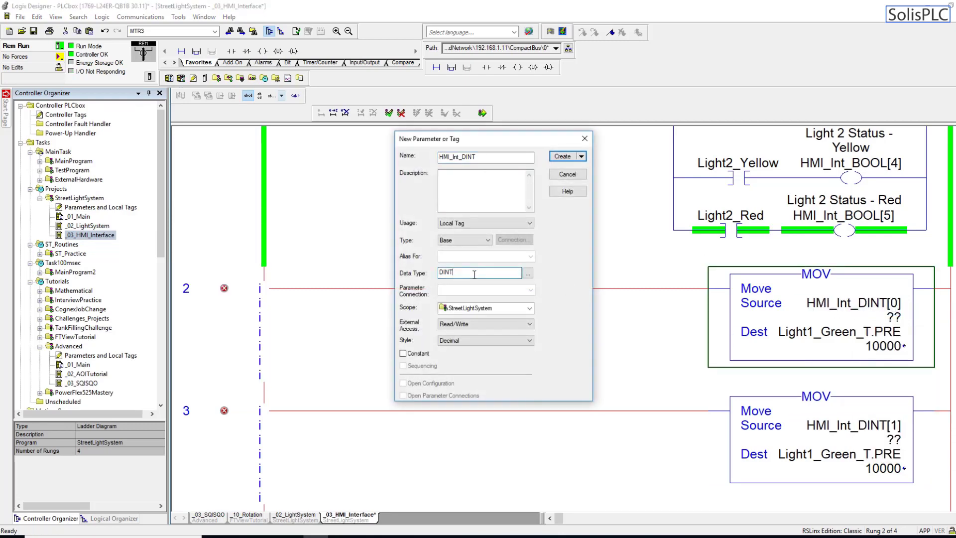
type("[100")
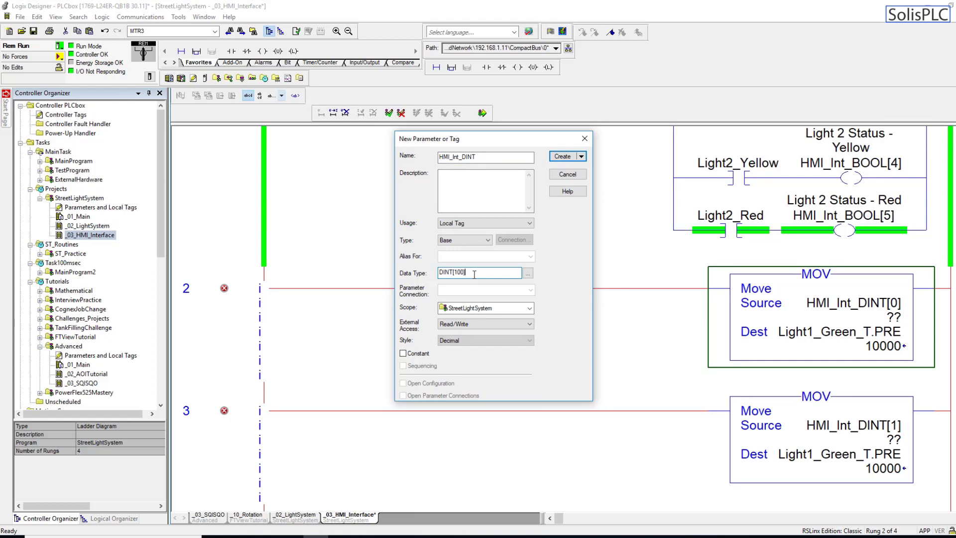
left_click(561, 157)
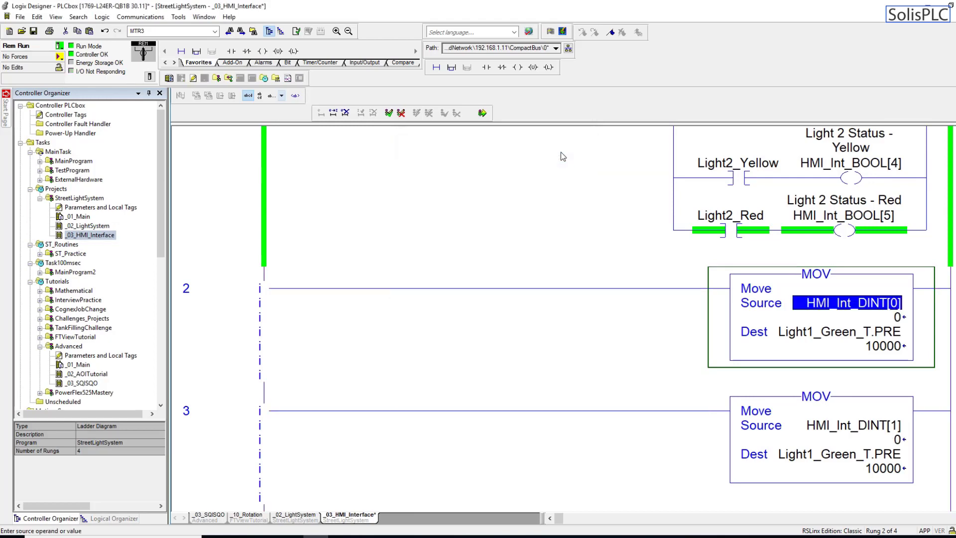
Add two copies of rung 3 below it as rungs 4 and 5
left_click(616, 354)
scroll(683, 369, "down", 1)
left_click(492, 394)
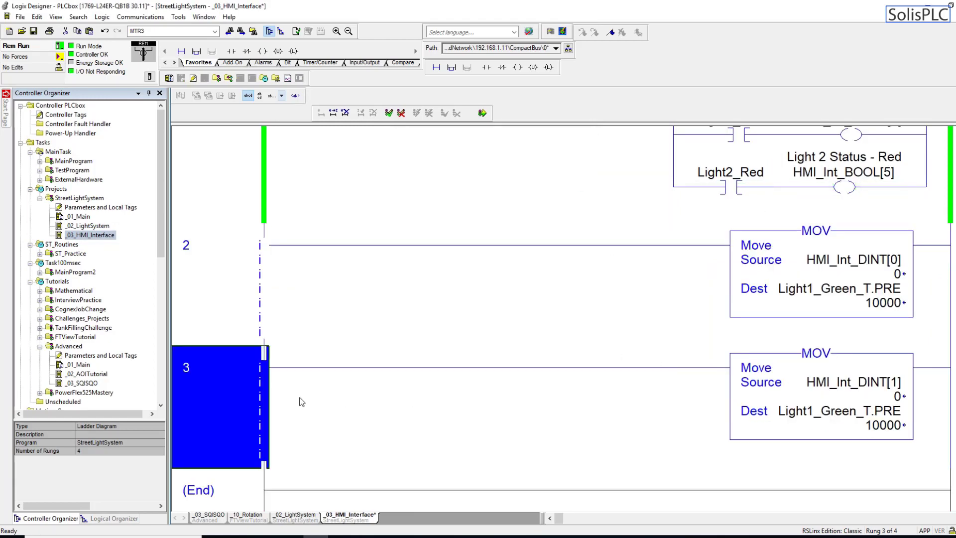
key("ctrl+v")
key("ctrl+v")
scroll(480, 383, "up", 5)
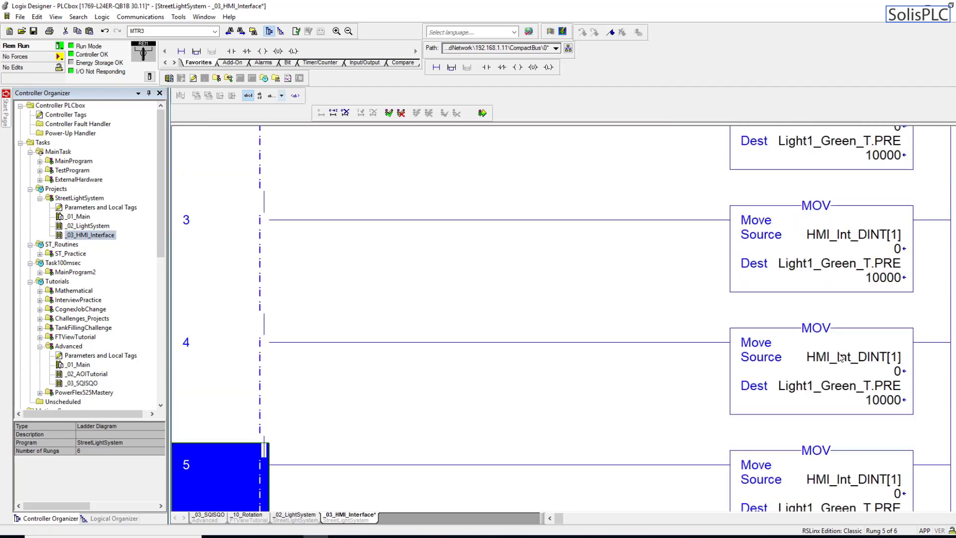
scroll(866, 352, "up", 2)
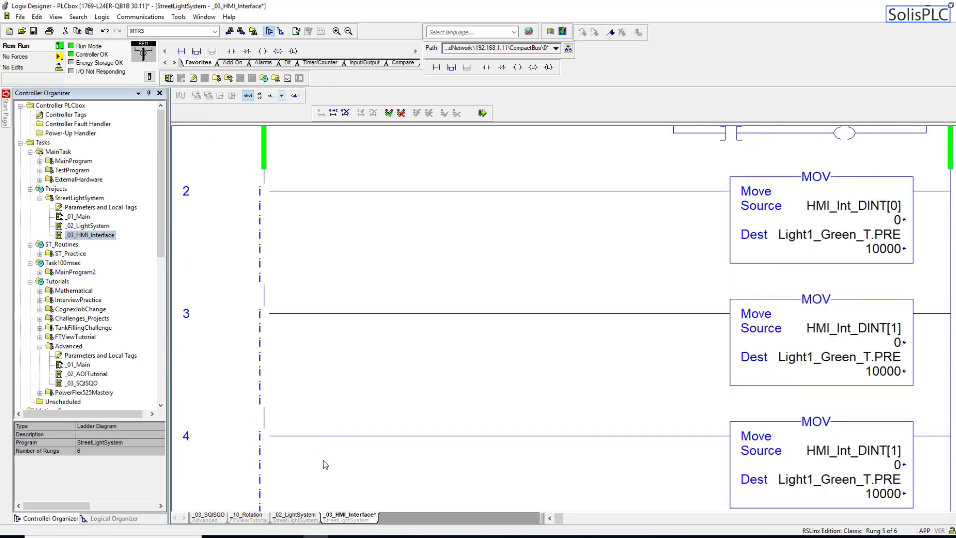
Check the light 1 yellow timer's tag in _02_LightSystem and set the rung 3 MOV destination to Light1_Yellow_T.PRE
left_click(296, 516)
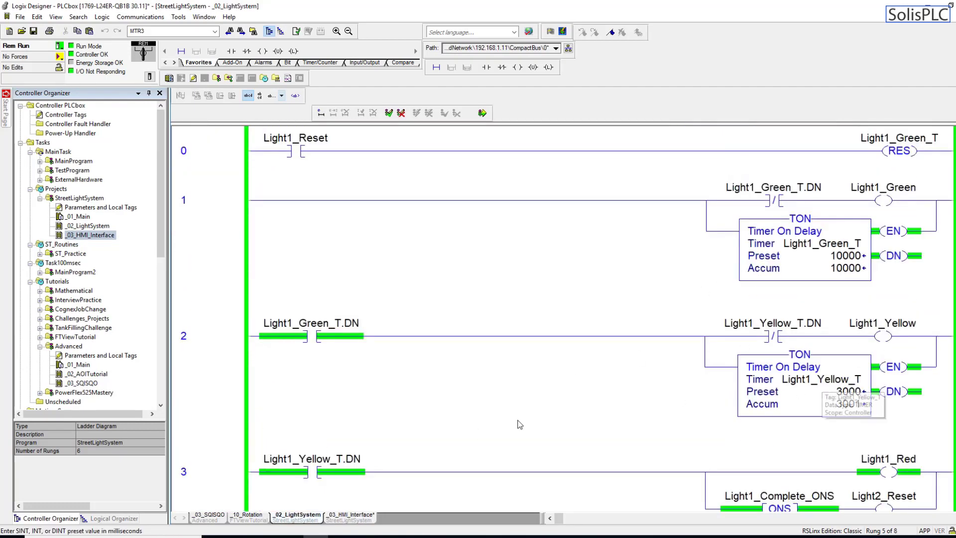
left_click(344, 515)
left_click(870, 343)
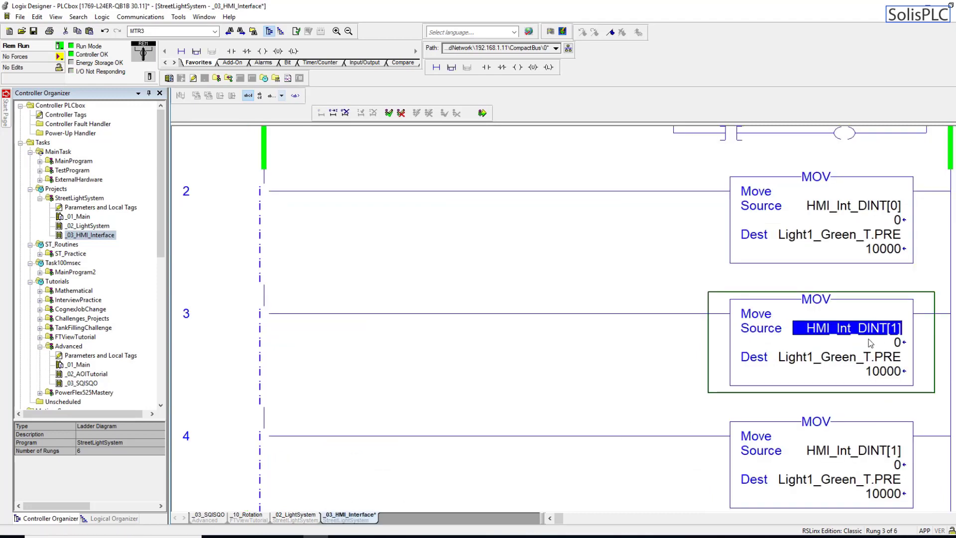
left_click(847, 357)
left_click(847, 357)
left_click_drag(861, 358, 831, 365)
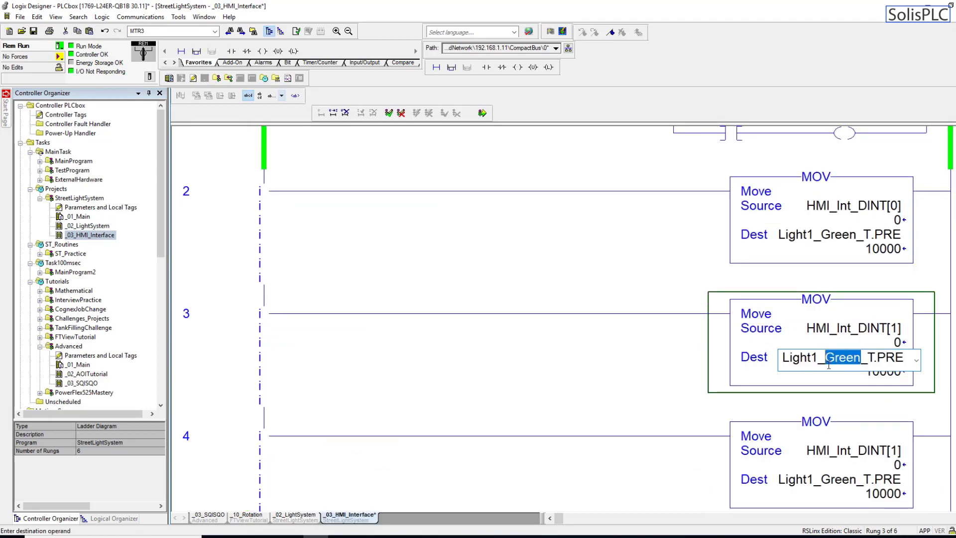
type("Yellow")
left_click(689, 391)
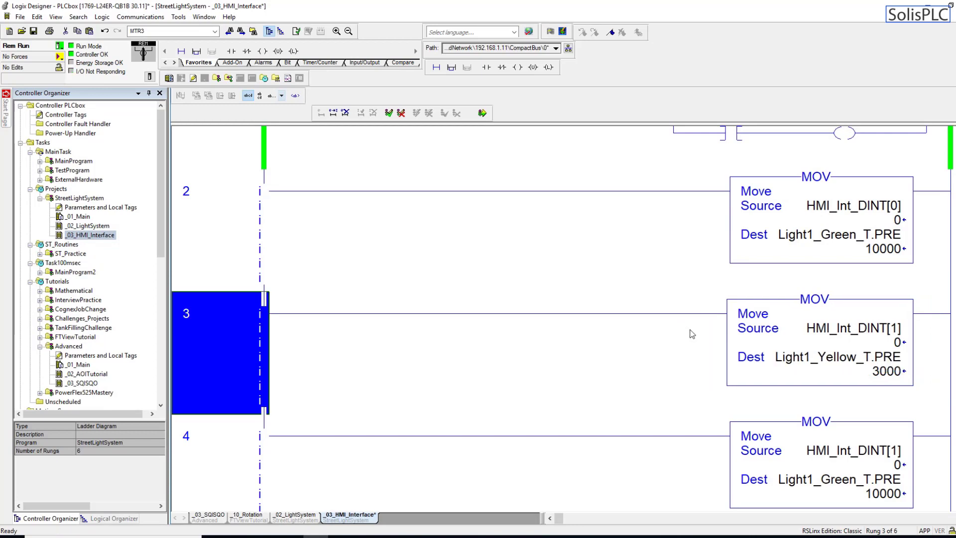
Change the rung 4 MOV Source to HMI_Int_DINT[2]
scroll(826, 371, "down", 2)
double_click(826, 369)
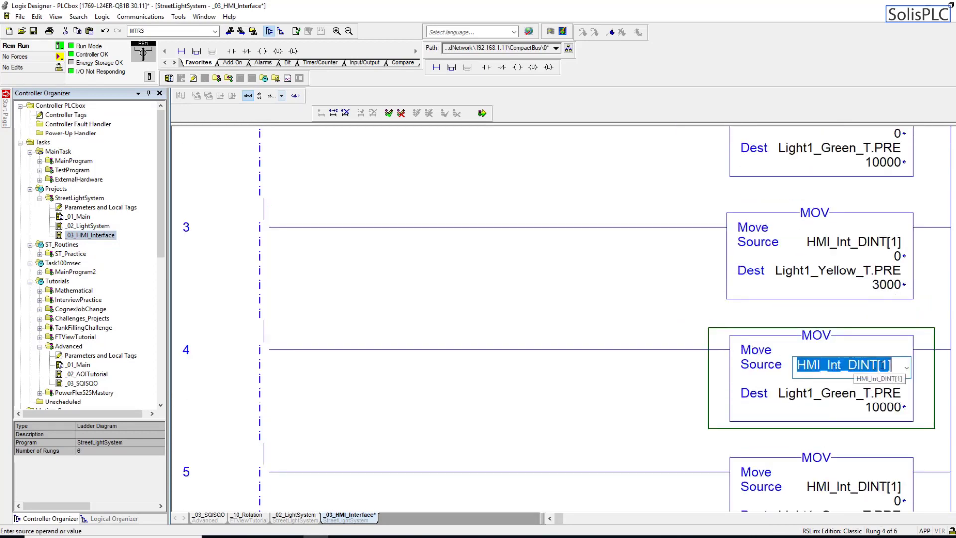
left_click(890, 364)
left_click(798, 242)
scroll(846, 264, "down", 1)
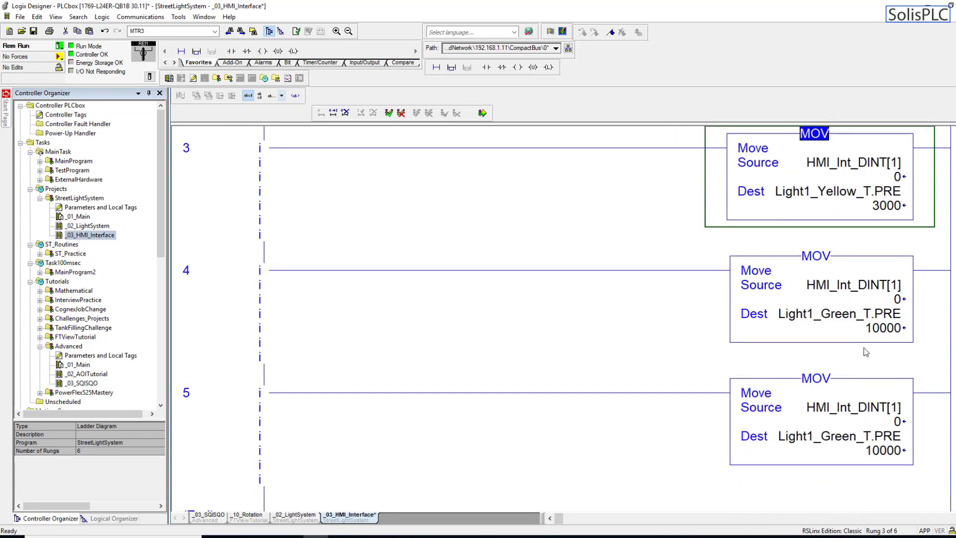
double_click(888, 287)
left_click(888, 288)
key("BackSpace")
type("2")
Change the rung 5 MOV Source to HMI_Int_DINT[3]
left_click(888, 407)
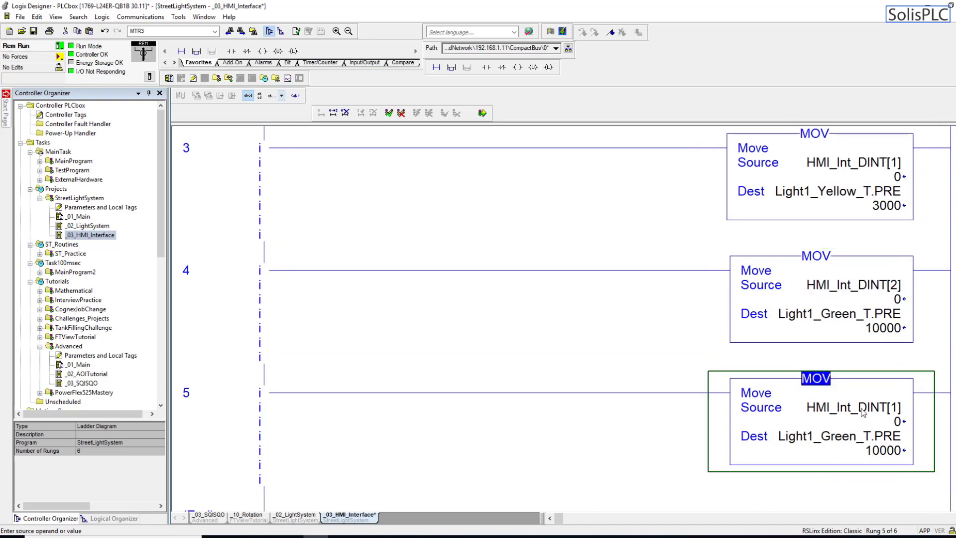
double_click(887, 408)
left_click(888, 407)
key("BackSpace")
type("3")
left_click(532, 285)
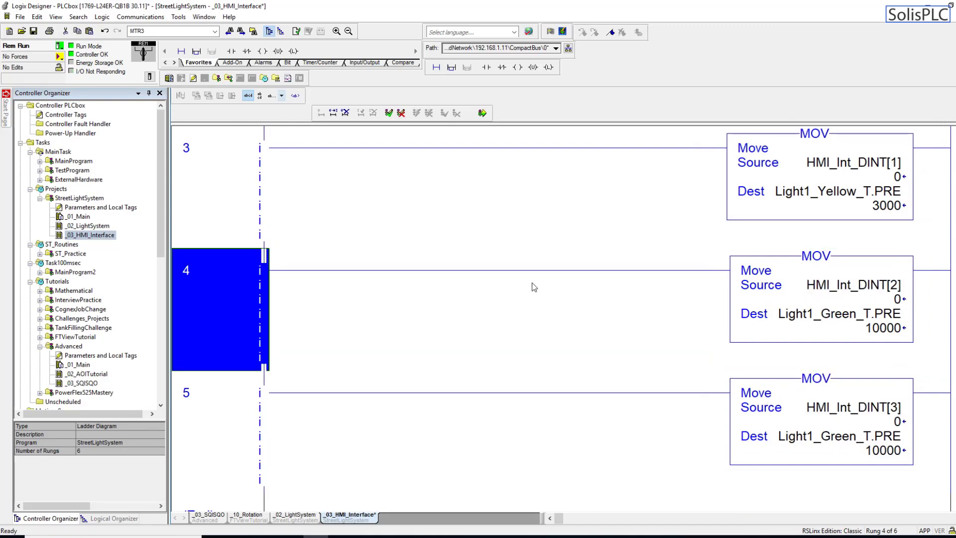
Change the rung 4 MOV destination to Light2_Green_T.PRE
scroll(882, 422, "up", 1)
scroll(881, 368, "up", 1)
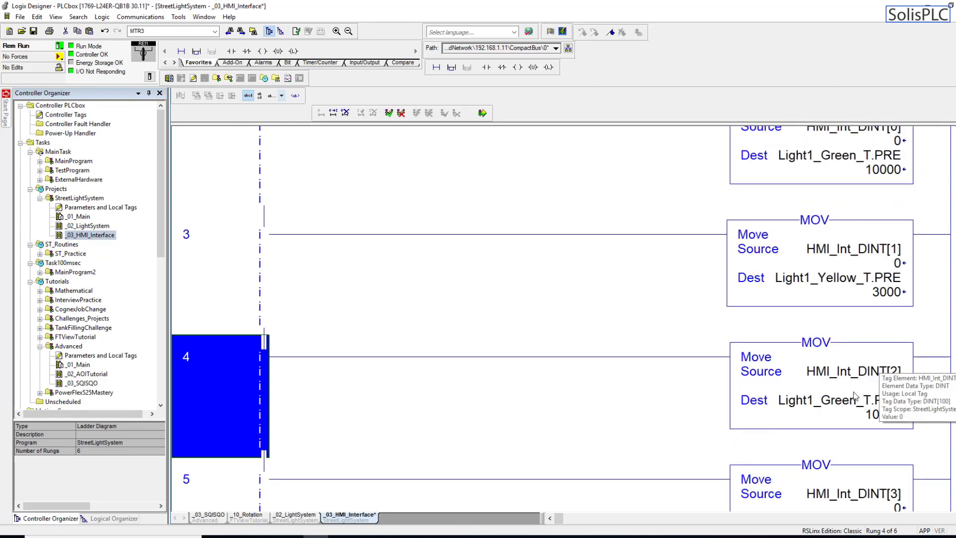
double_click(817, 399)
left_click(813, 400)
key("BackSpace")
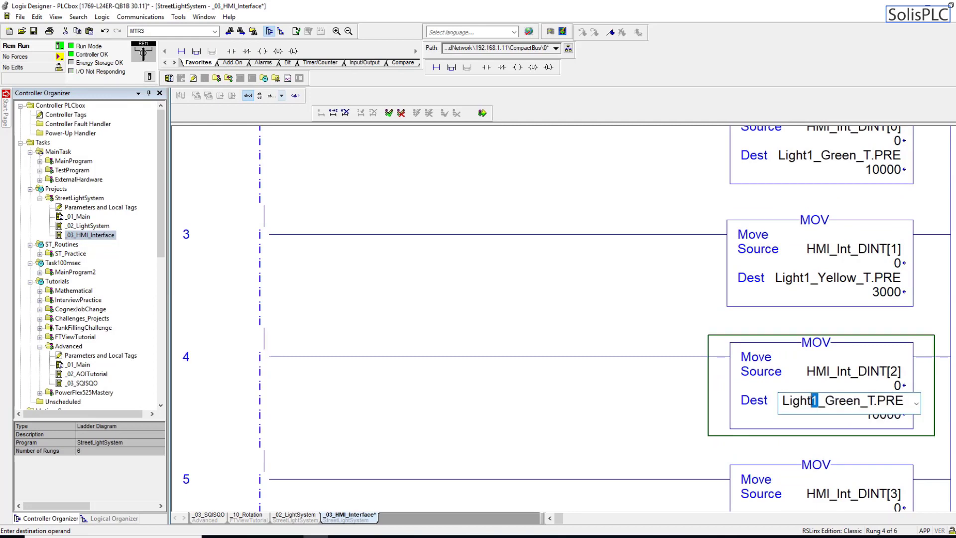
type("2")
left_click(583, 389)
Change the rung 5 MOV destination to Light2_Green_T.PRE
scroll(650, 390, "down", 1)
double_click(812, 437)
left_click(814, 436)
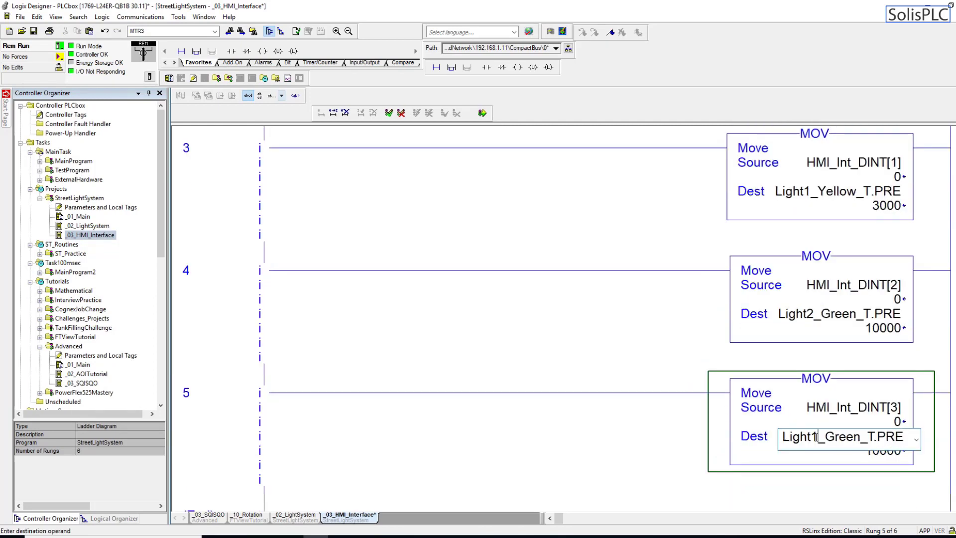
type("2")
left_click(521, 393)
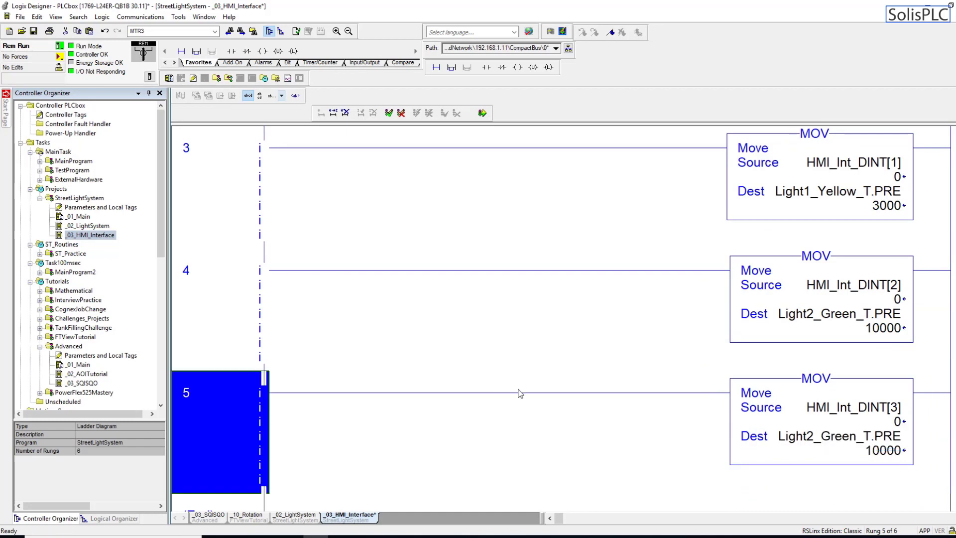
Finalize all edits in the StreetLightSystem program and accept the confirmation
scroll(637, 357, "up", 1)
left_click(345, 192)
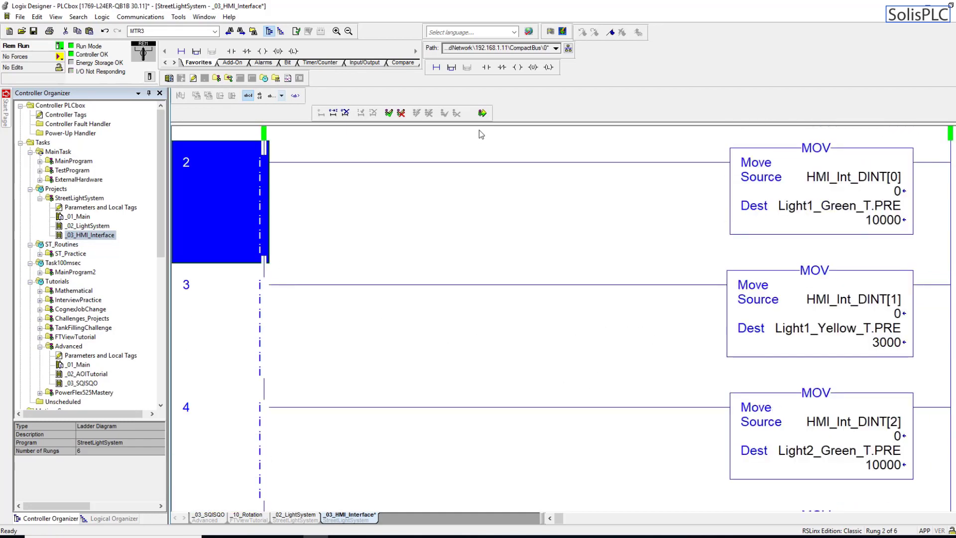
left_click(481, 113)
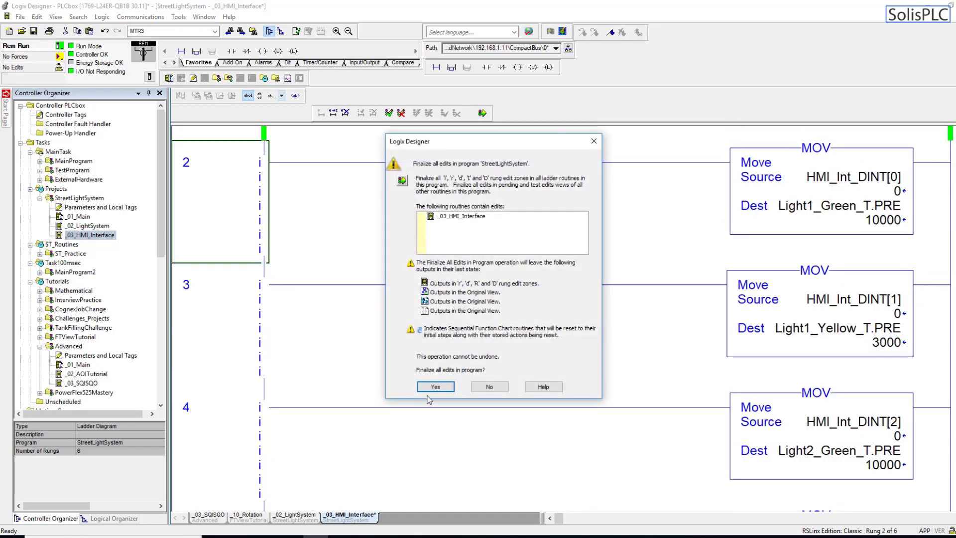
left_click(427, 382)
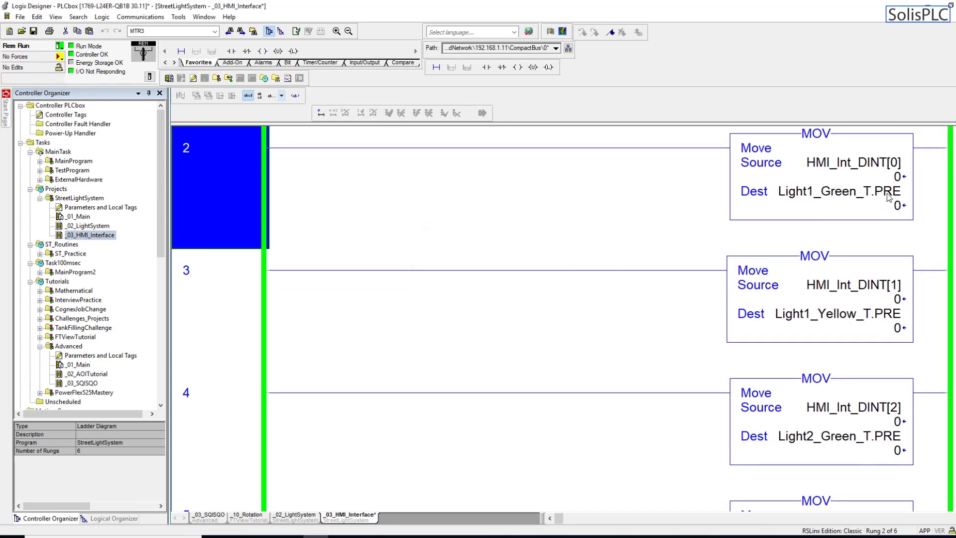
Set the live value of HMI_Int_DINT[0] in the rung 2 MOV to 10000
left_click(884, 178)
left_click(883, 178)
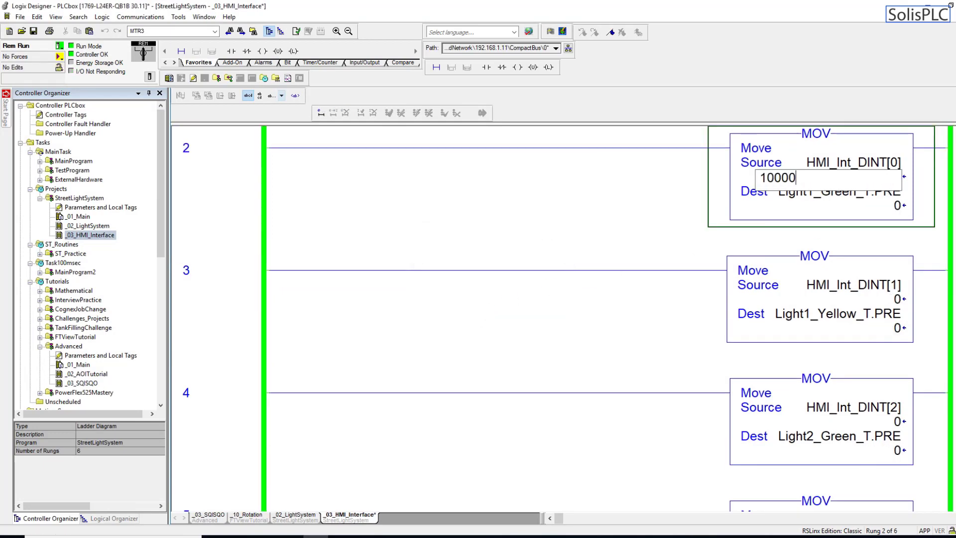
key("Return")
Set the live value of HMI_Int_DINT[1] in the rung 3 MOV to 2000
double_click(897, 301)
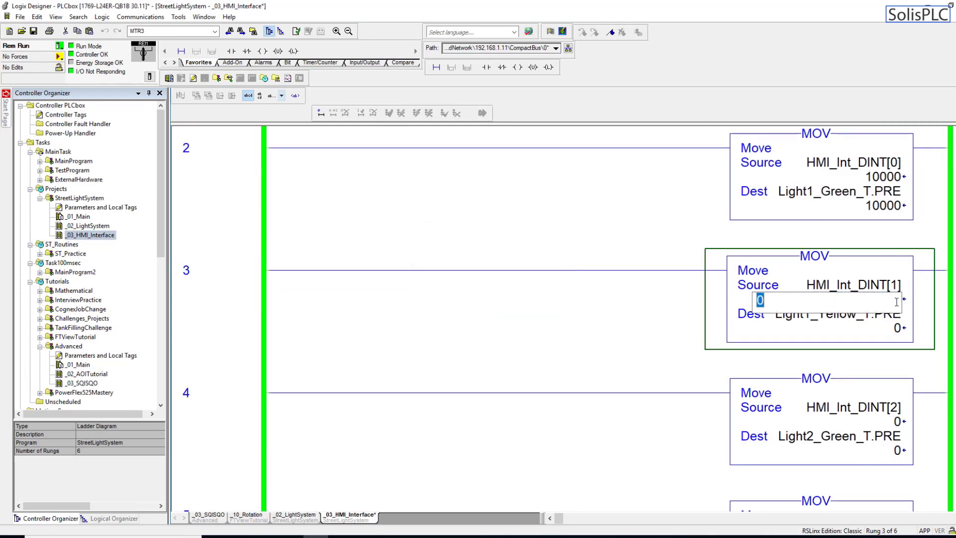
type("2000")
key("Return")
Set the live value of HMI_Int_DINT[1] in the rung 3 MOV to 3000
left_click(892, 301)
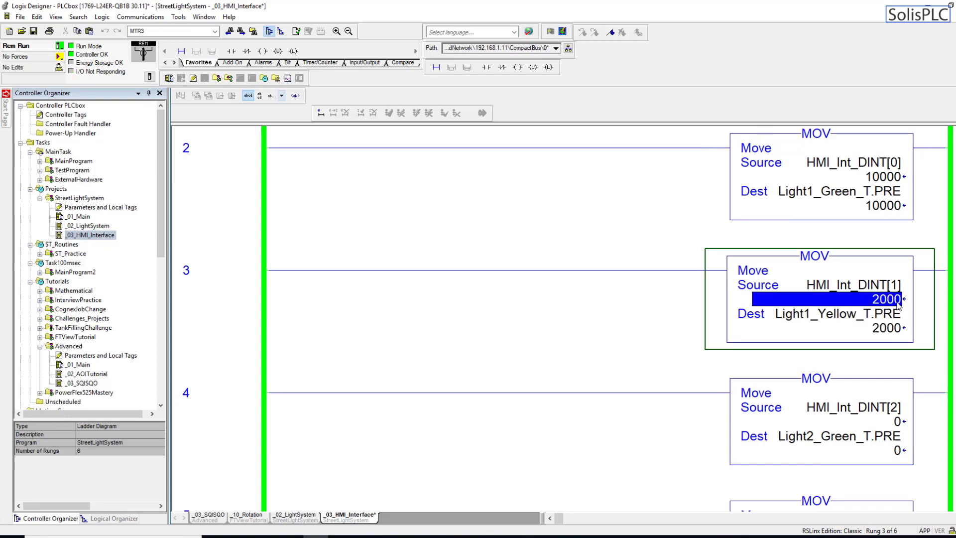
left_click(889, 304)
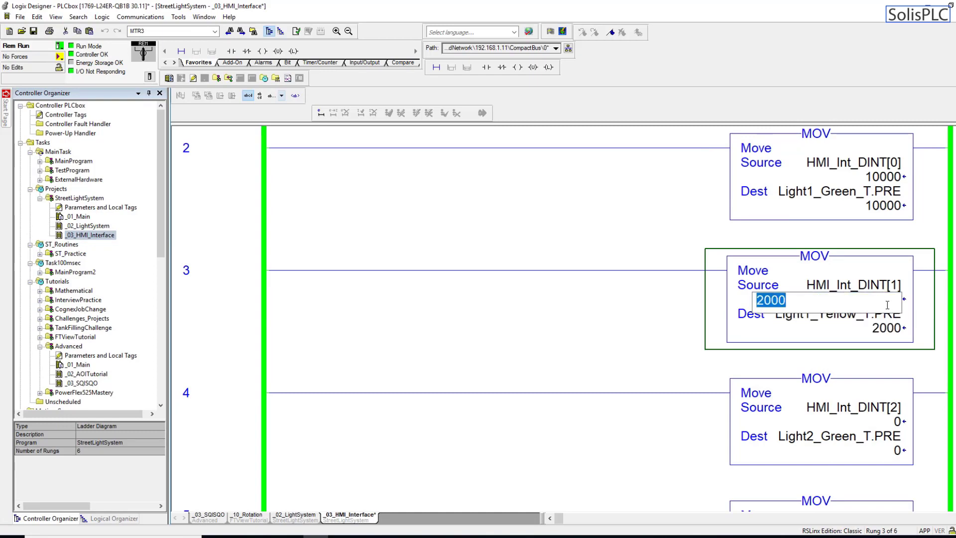
type("3000")
key("Return")
Set the live value of HMI_Int_DINT[2] in the rung 4 MOV to 10000
scroll(886, 349, "down", 1)
left_click(881, 380)
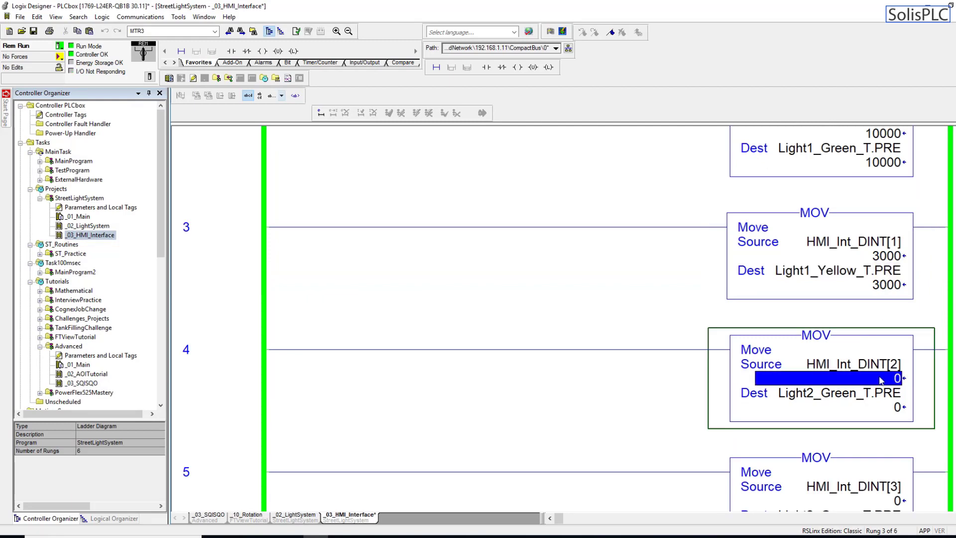
left_click(881, 379)
key("Return")
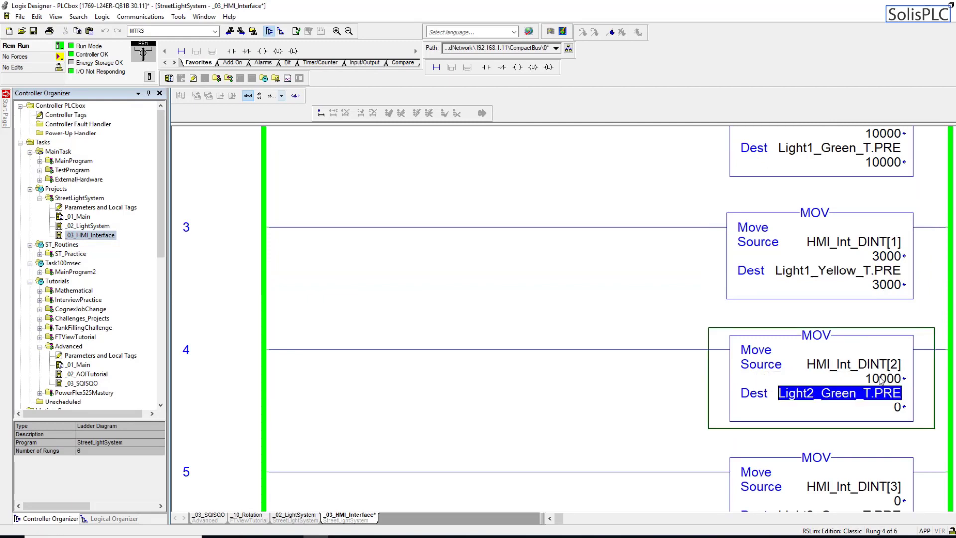
Set the live value of HMI_Int_DINT[3] in the rung 5 MOV to 3000
scroll(882, 378, "down", 1)
left_click(881, 379)
left_click(881, 378)
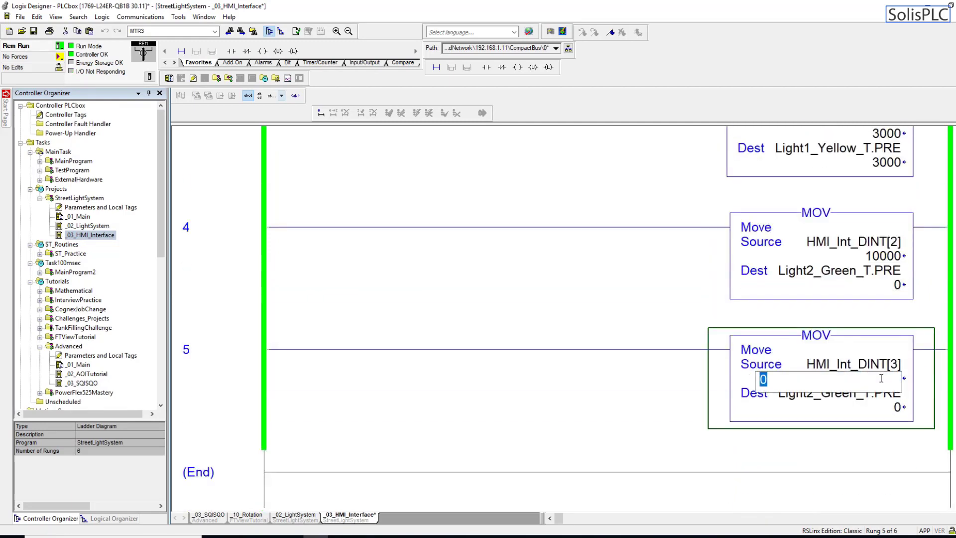
type("3000")
key("Return")
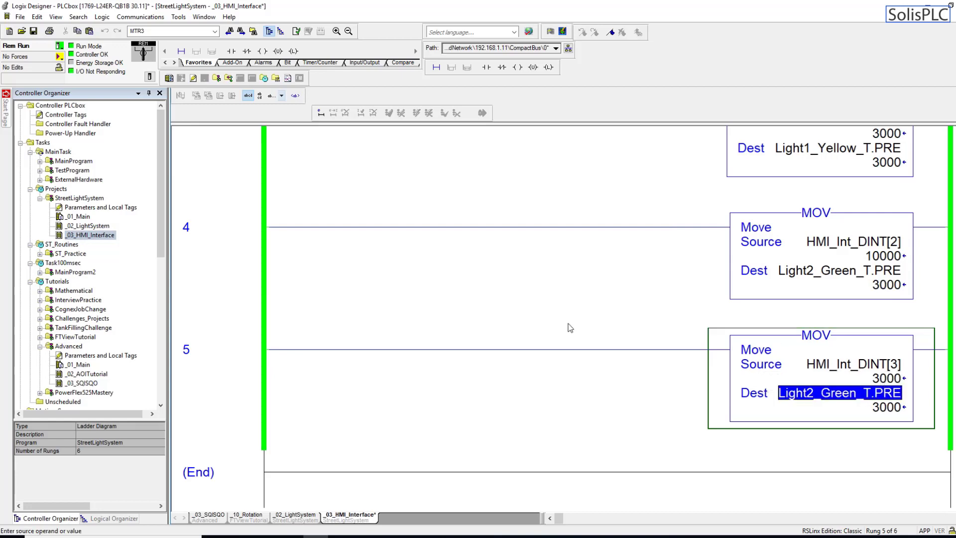
Start an online edit of rung 5 and change its MOV destination to Light2_Yellow_T.PRE
left_click(570, 325)
scroll(606, 324, "up", 1)
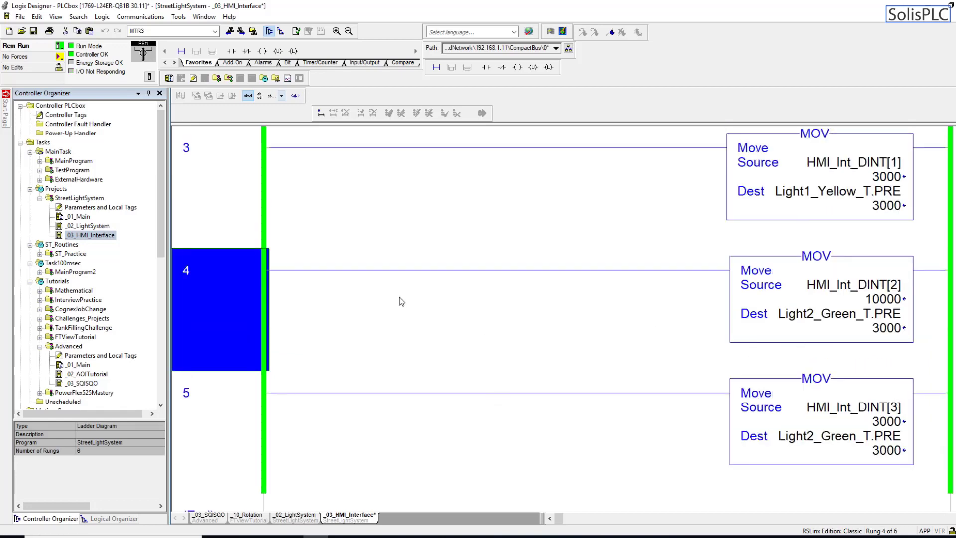
scroll(320, 246, "up", 1)
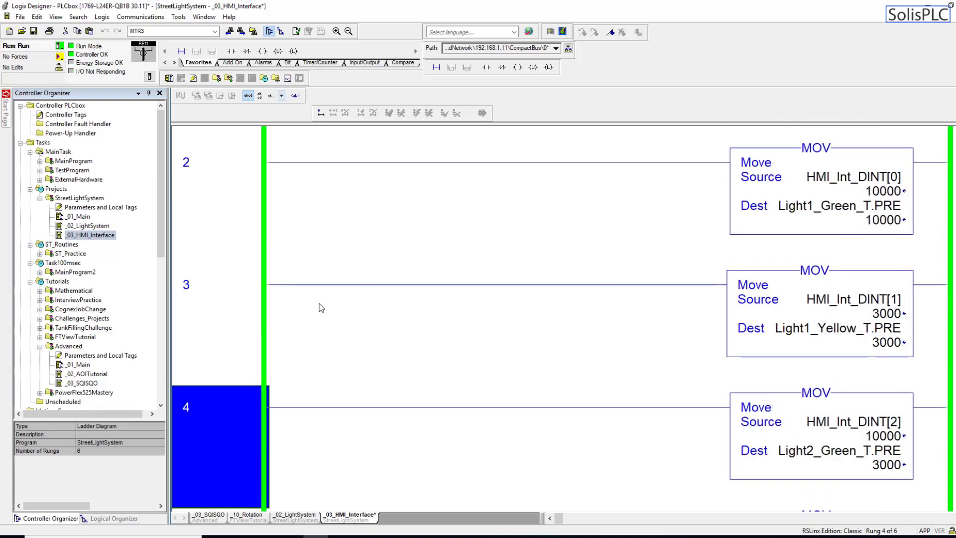
scroll(320, 309, "down", 2)
left_click(276, 379)
key("ctrl+c")
key("ctrl+v")
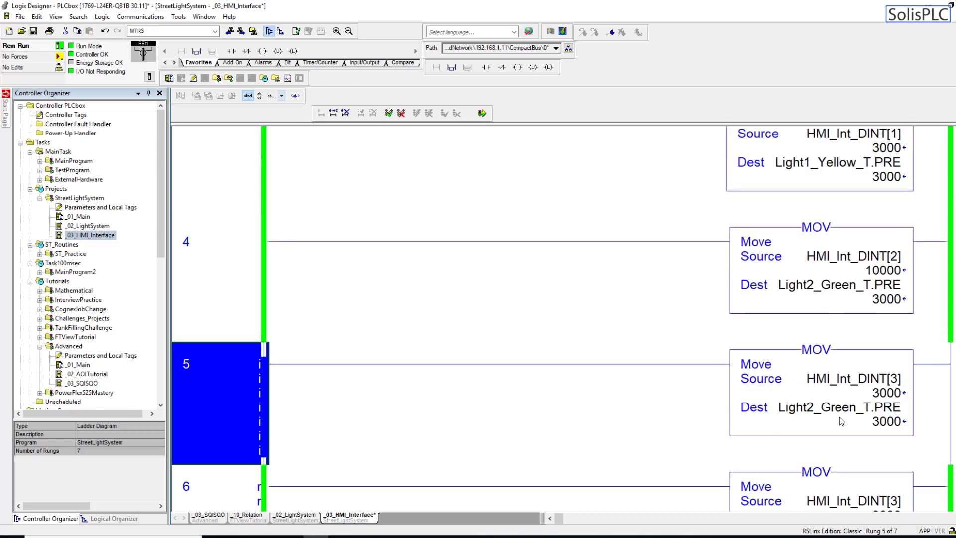
double_click(841, 409)
left_click_drag(860, 409, 823, 414)
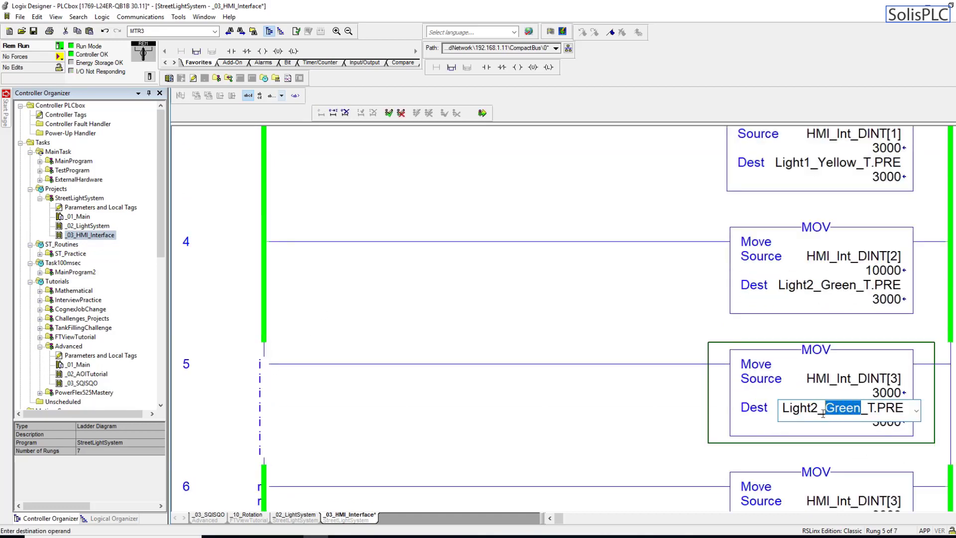
type("Yellow")
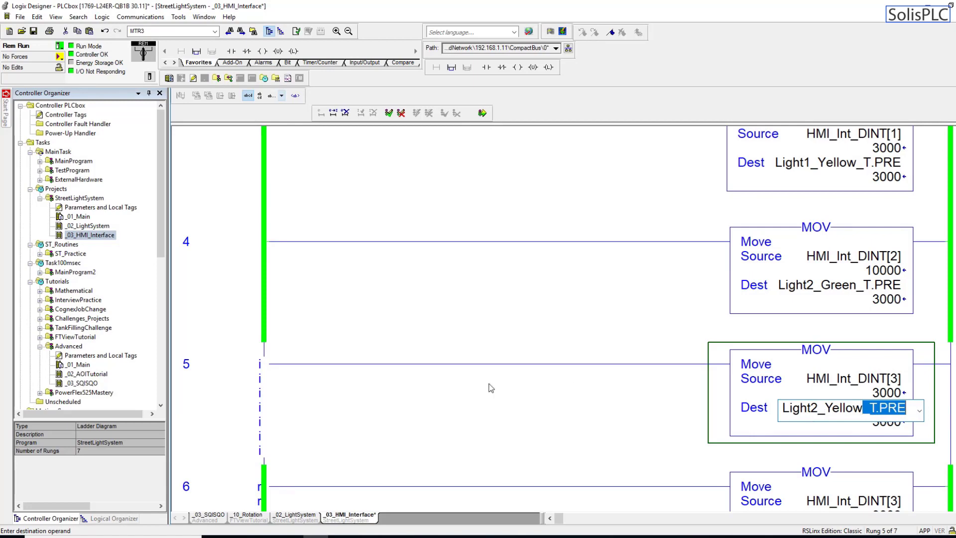
left_click(491, 387)
Finalize the rung 5 edit in the StreetLightSystem program and return to the rung 2 MOV Source
left_click(482, 113)
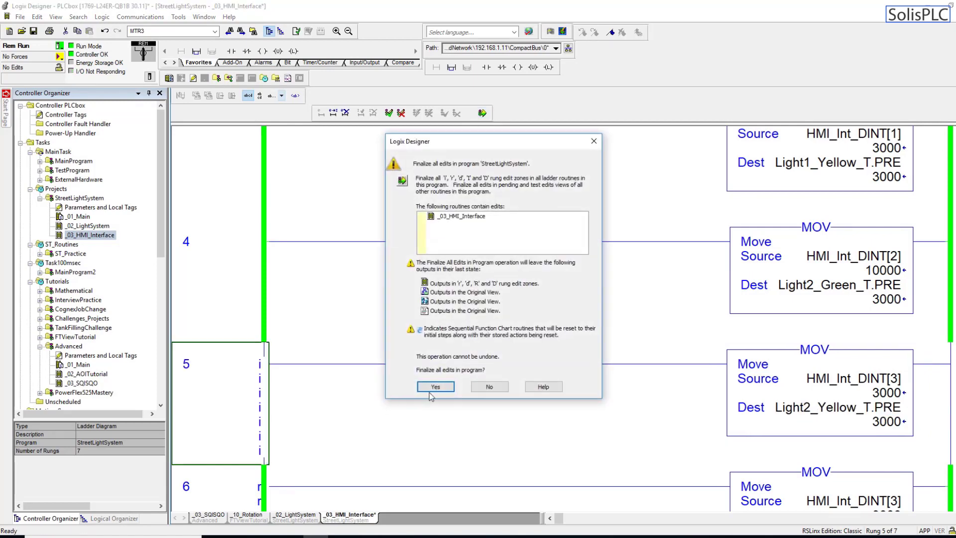
left_click(434, 384)
scroll(710, 290, "up", 3)
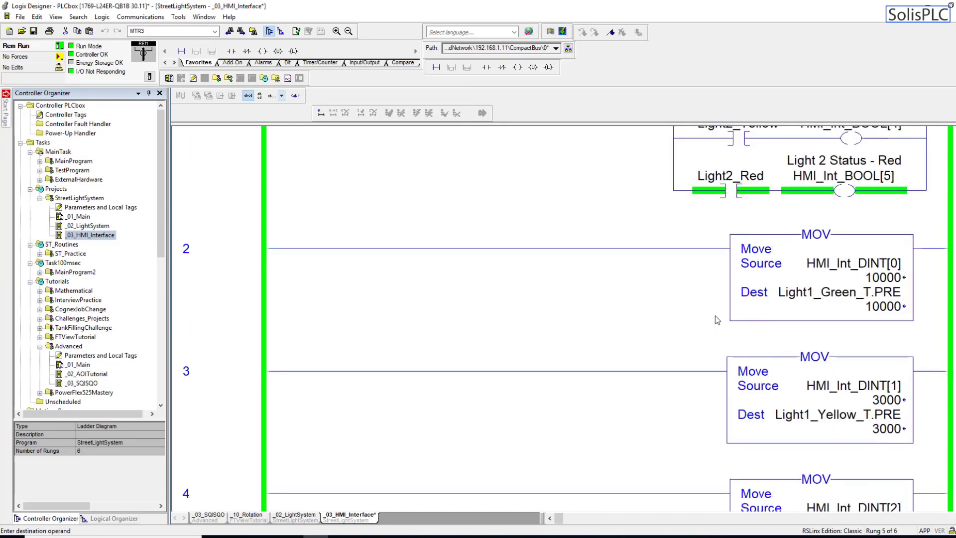
left_click(878, 180)
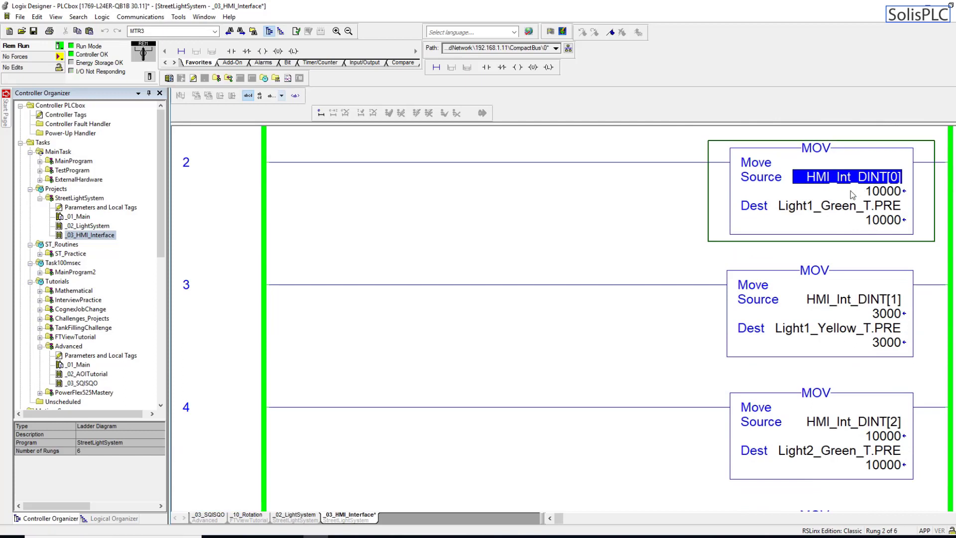